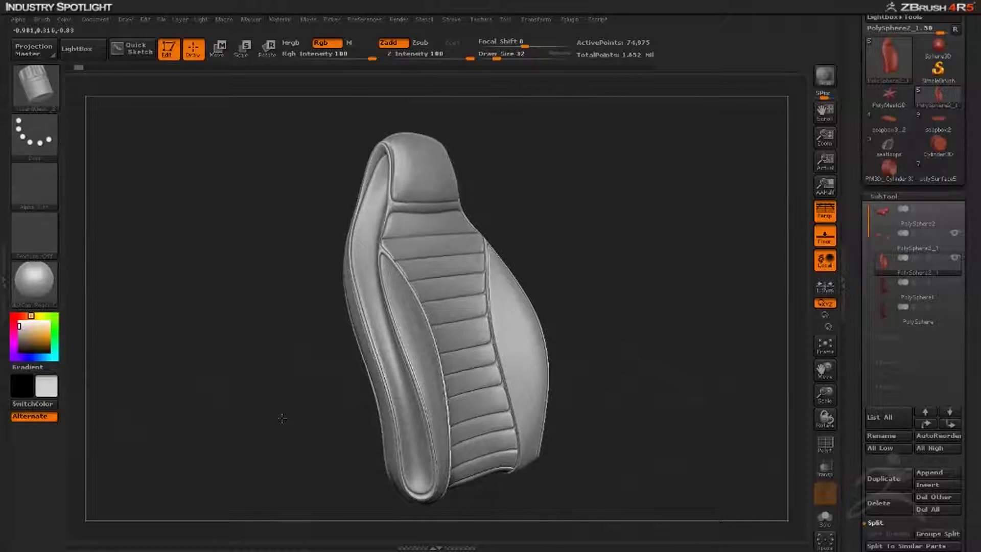
Fill the seat subtool with the MatCap Gorilla material and the current colour, using the Mrgb channel
drag(305, 418, 306, 423)
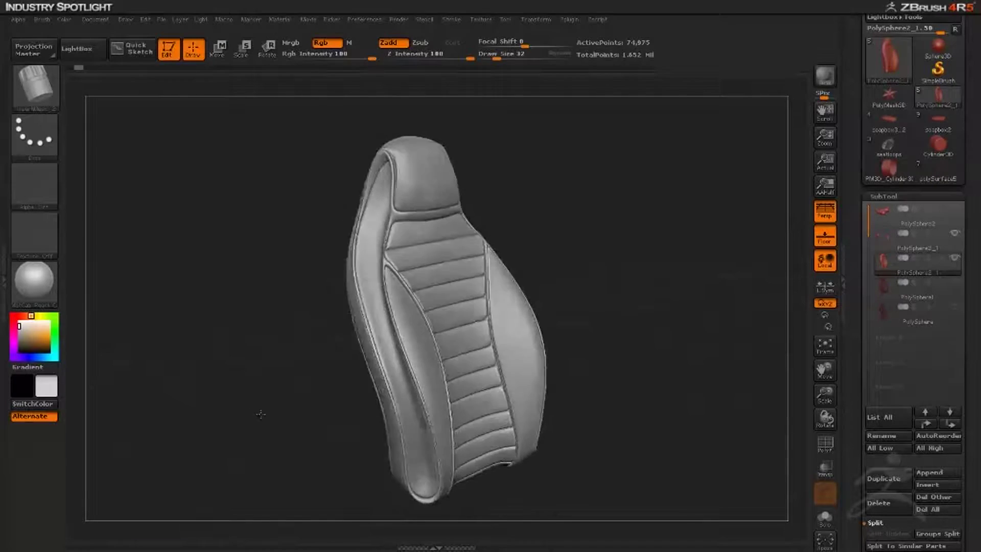
click(35, 280)
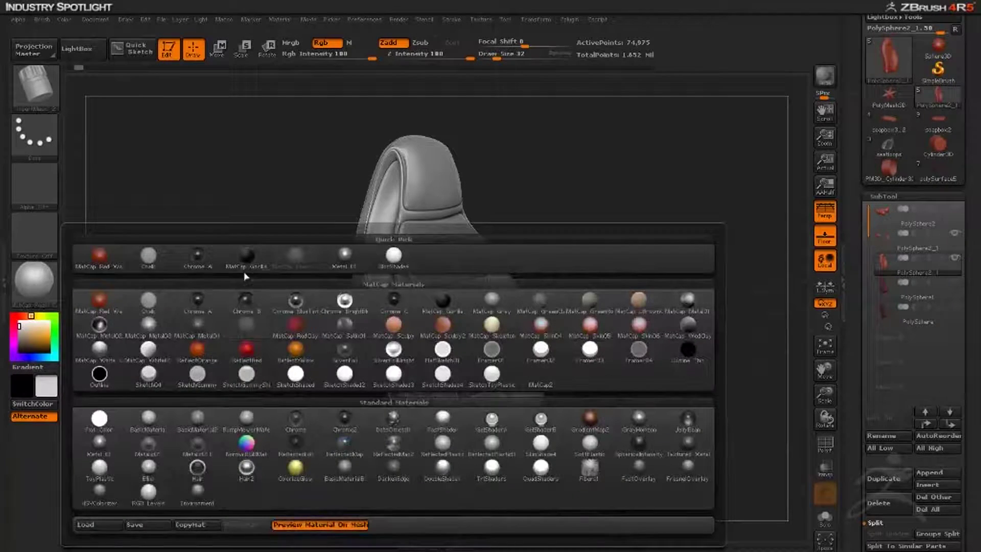
click(243, 266)
mouse_move(221, 379)
mouse_down()
mouse_move(250, 378)
mouse_move(230, 403)
mouse_move(230, 385)
mouse_move(186, 373)
mouse_move(286, 394)
mouse_move(268, 394)
mouse_move(233, 368)
mouse_up()
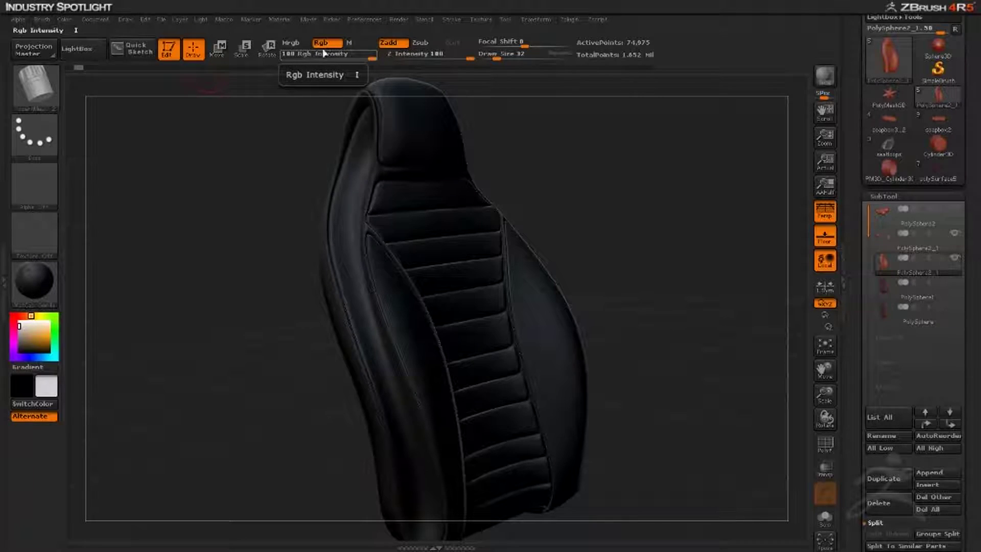
click(352, 43)
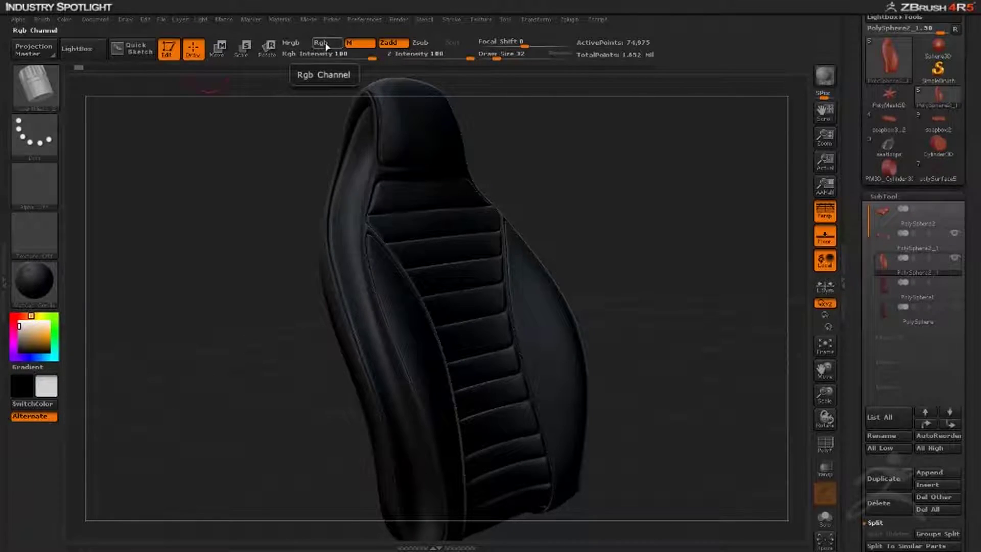
click(292, 44)
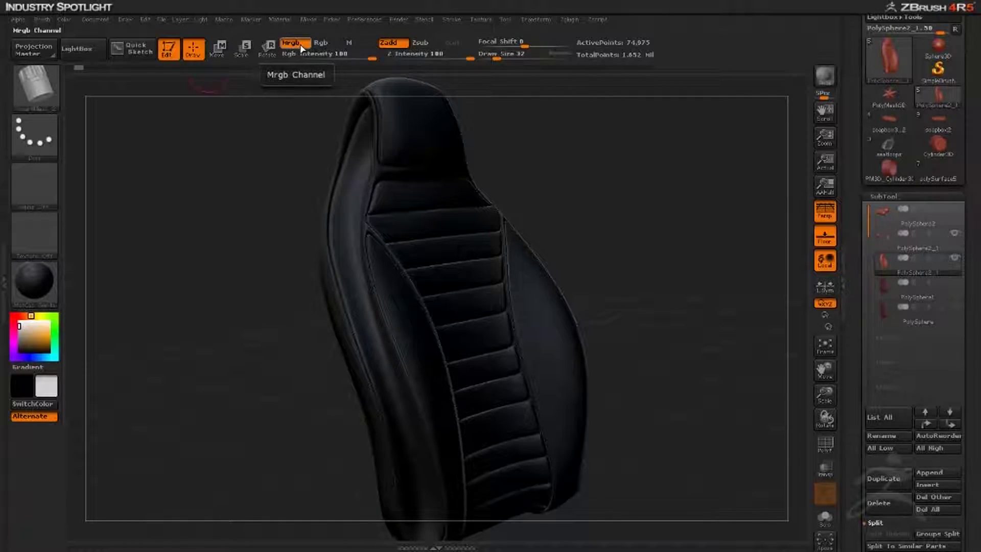
click(64, 19)
click(105, 247)
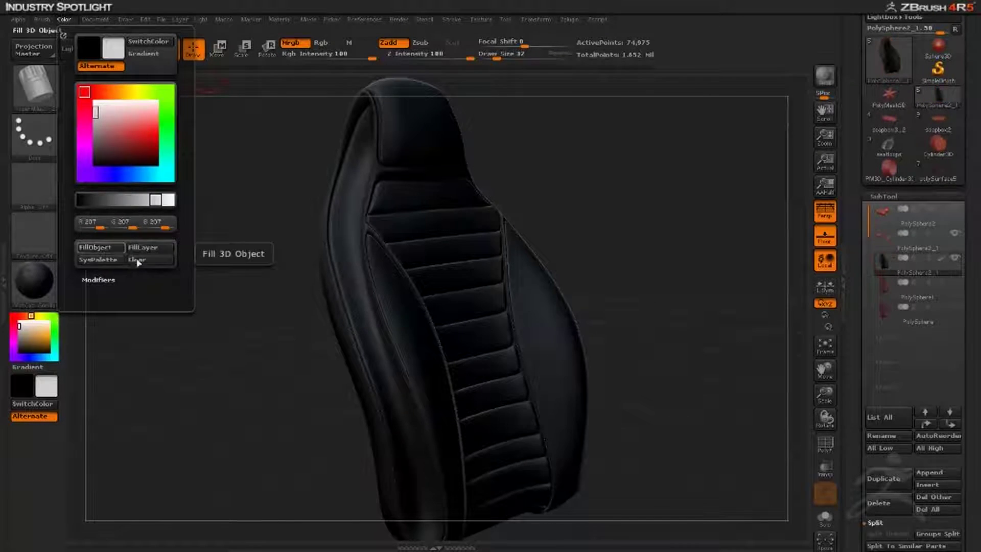
Set the current material to MatCap Pearl Cavity and pick a light grey as the active colour
drag(240, 353, 276, 358)
click(40, 284)
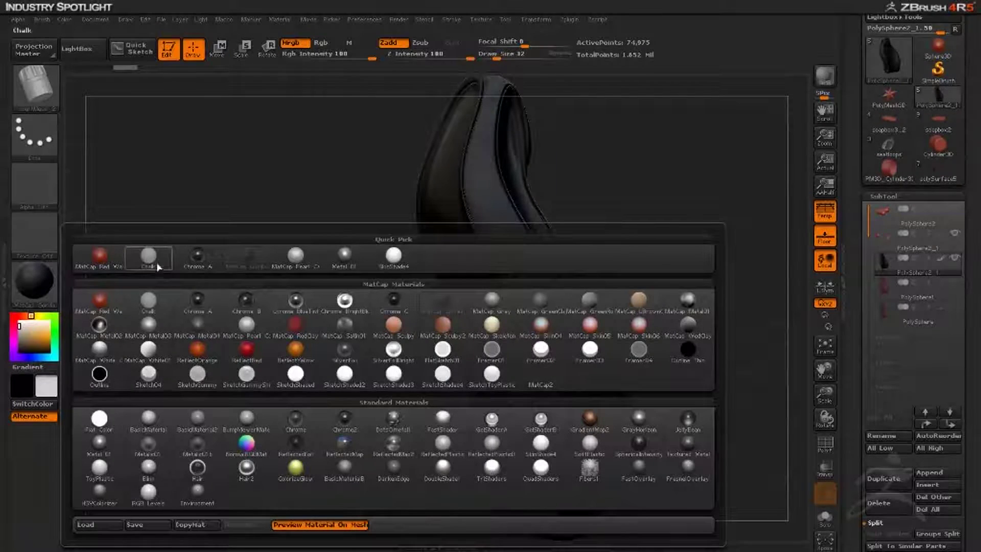
click(295, 255)
drag(320, 323, 382, 272)
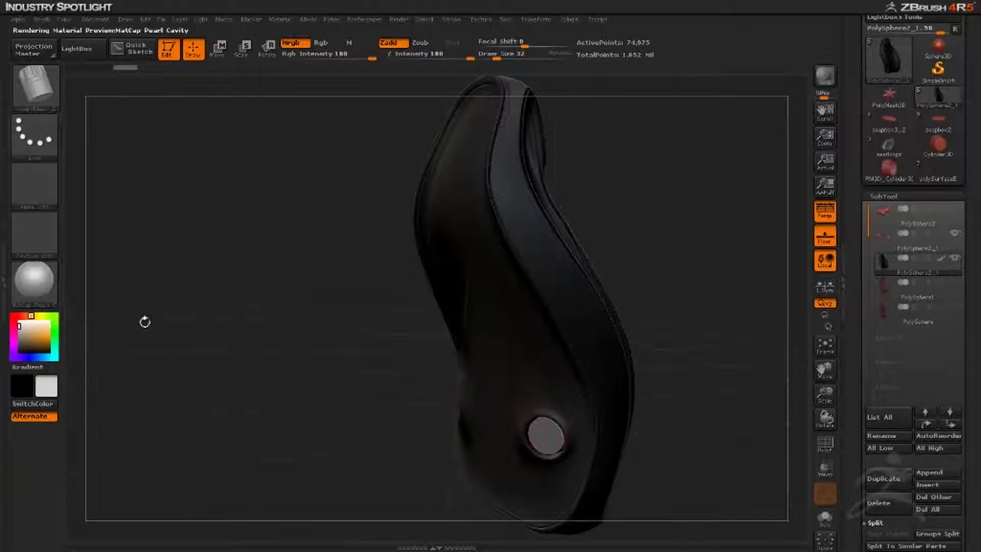
click(40, 332)
click(21, 324)
Activate the subtool with the round side fittings and fill it with the Metal 01 material
click(911, 249)
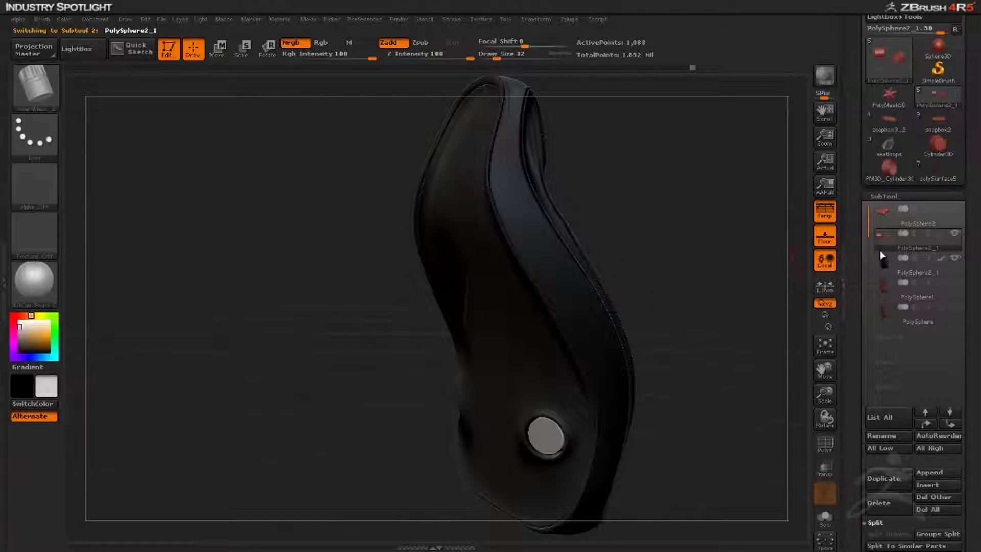
click(34, 280)
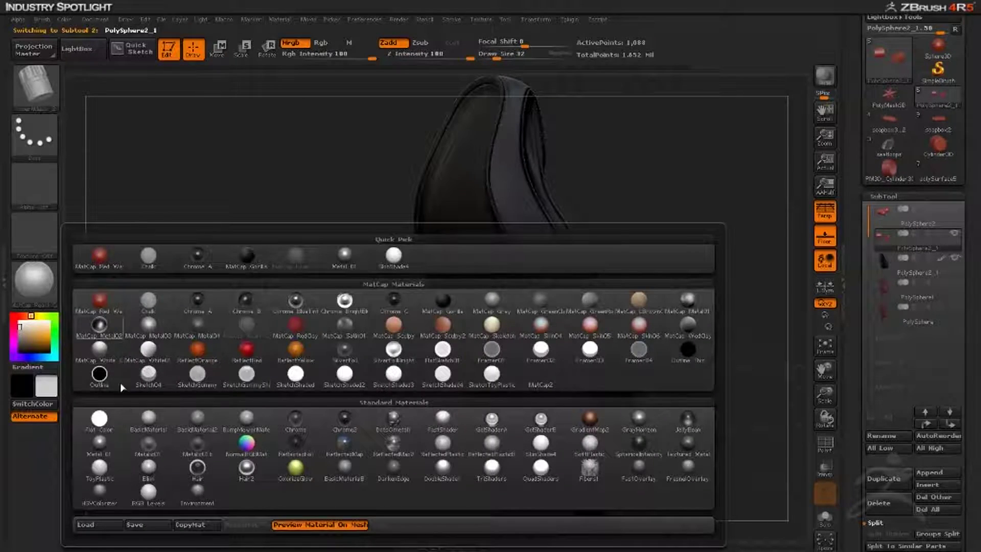
click(100, 444)
mouse_move(300, 378)
mouse_down()
mouse_move(314, 358)
mouse_move(298, 375)
mouse_up()
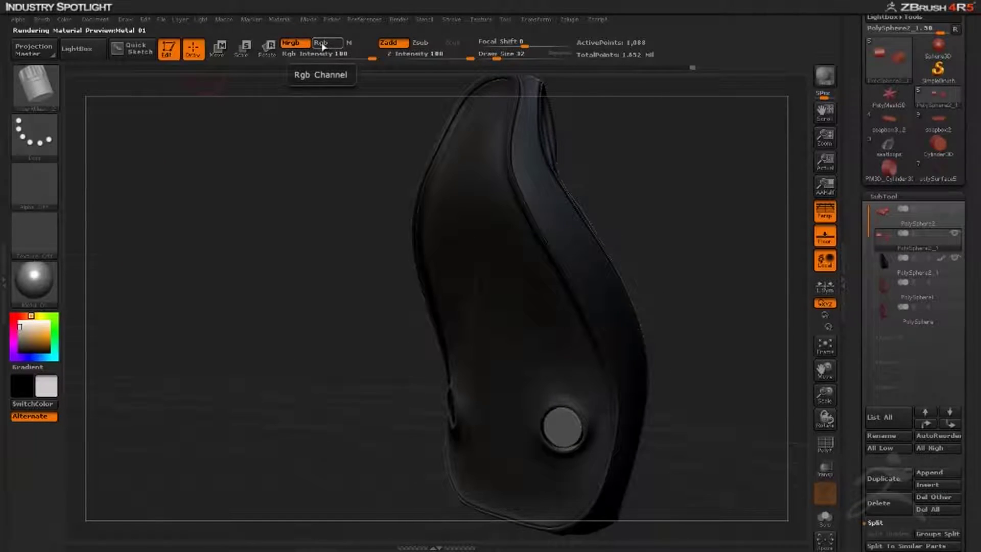
click(65, 20)
click(93, 251)
Activate the seat subtool and hide the inset side panel's polygroup with the SelectRect brush
mouse_move(299, 314)
mouse_down()
mouse_move(275, 311)
mouse_move(317, 319)
mouse_move(249, 322)
mouse_move(198, 340)
mouse_move(228, 341)
mouse_up()
click(926, 265)
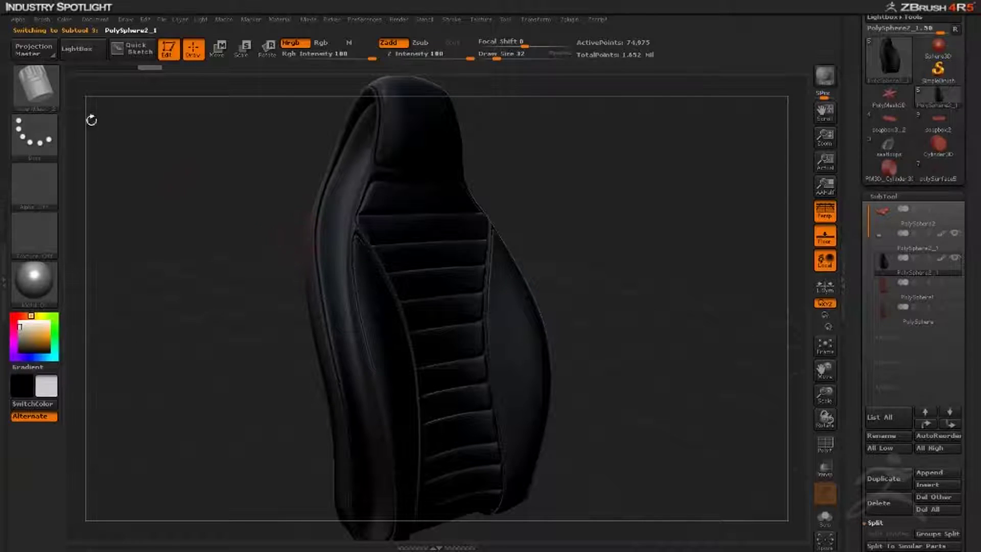
click(41, 95)
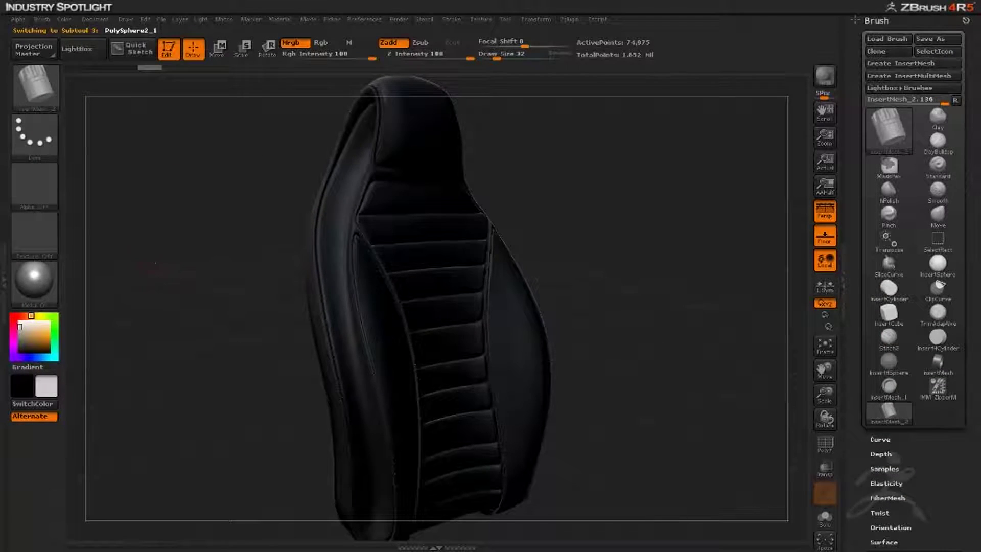
ctrl+shift+click(34, 82)
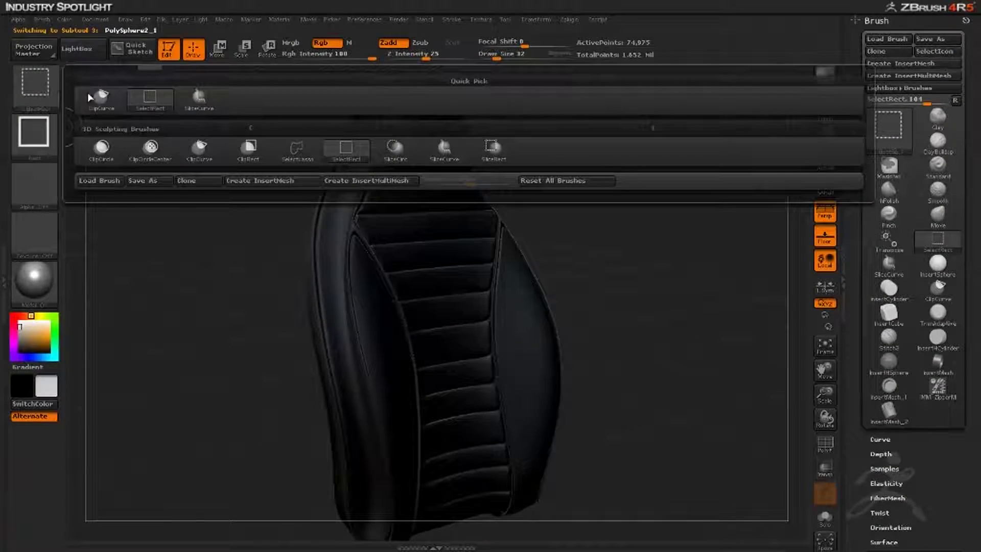
click(148, 108)
ctrl+shift+click(302, 222)
drag(231, 213, 387, 255)
ctrl+shift+click(637, 276)
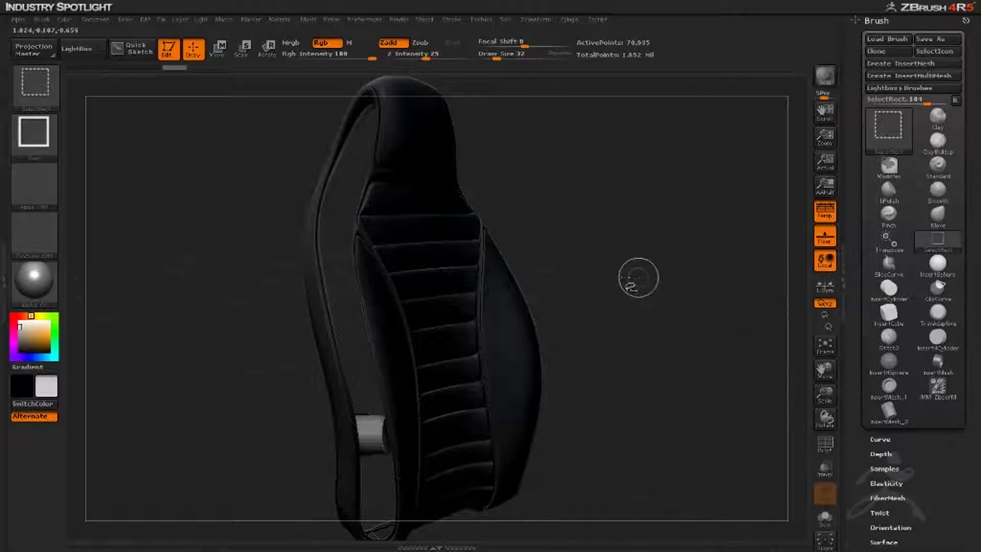
drag(637, 276, 201, 242)
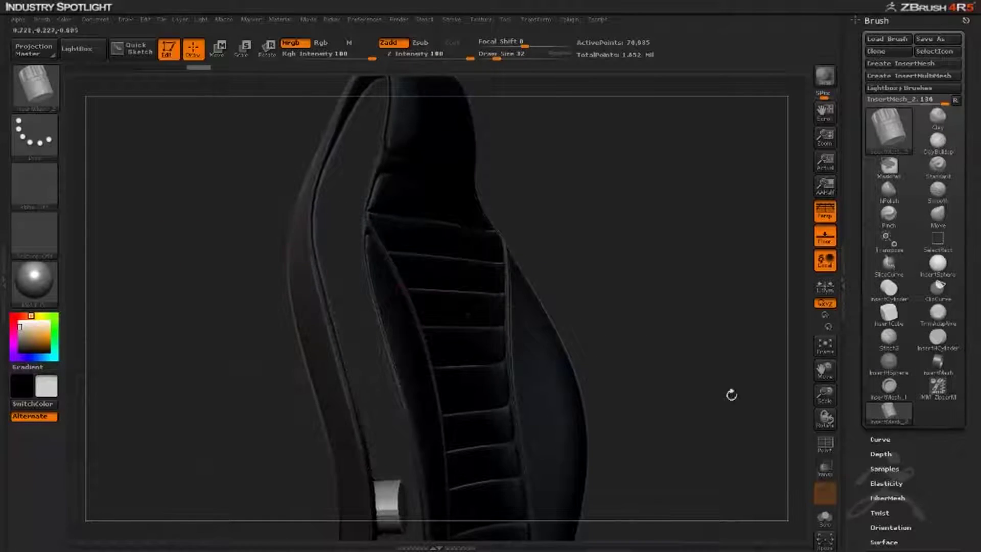
Shrink the seat's visible area repeatedly to widen the hidden zone around the side panel
mouse_move(860, 451)
mouse_down()
mouse_move(851, 273)
mouse_move(856, 291)
mouse_up()
drag(857, 375, 857, 324)
click(885, 184)
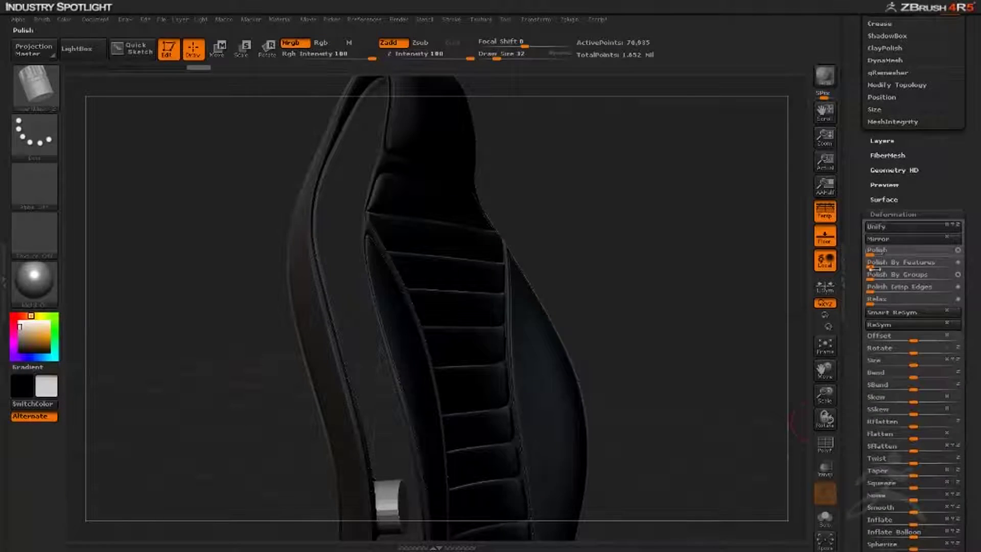
click(881, 215)
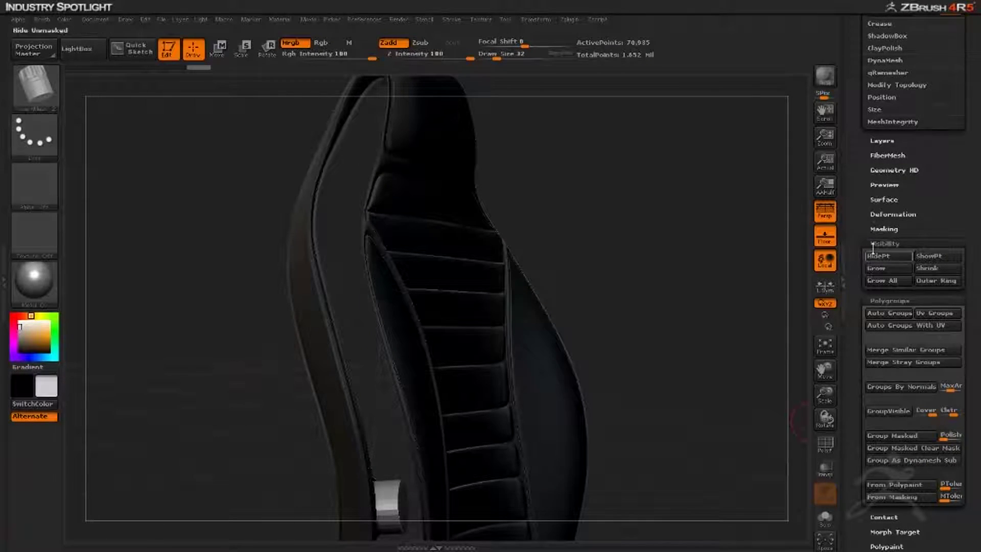
click(927, 269)
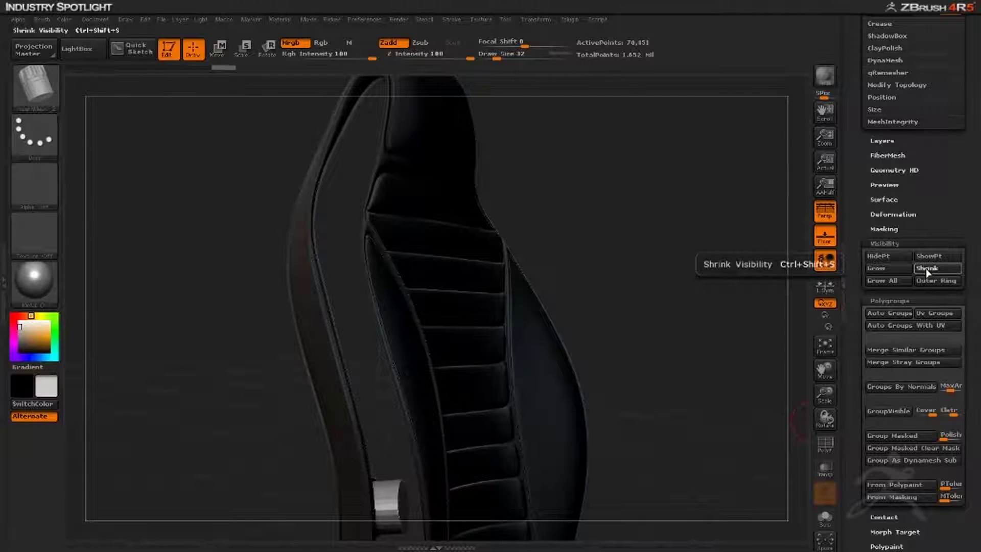
mouse_move(628, 232)
mouse_down()
mouse_move(641, 204)
mouse_move(636, 263)
mouse_move(632, 247)
mouse_up()
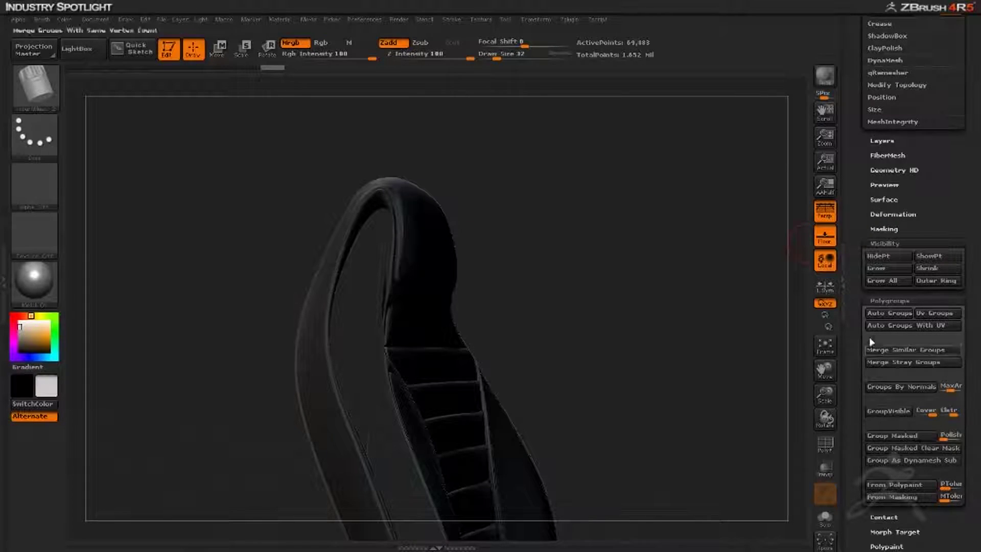
click(928, 268)
click(931, 271)
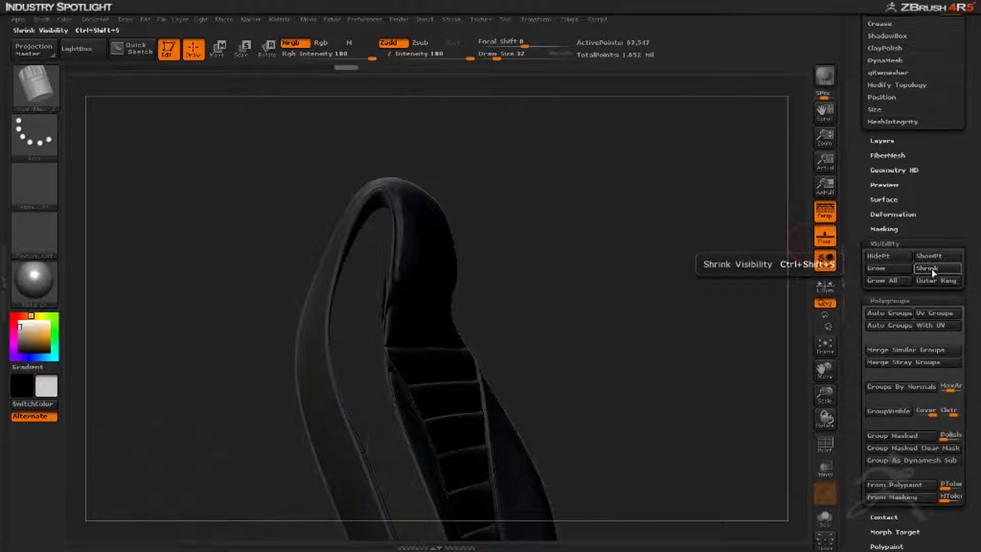
click(937, 271)
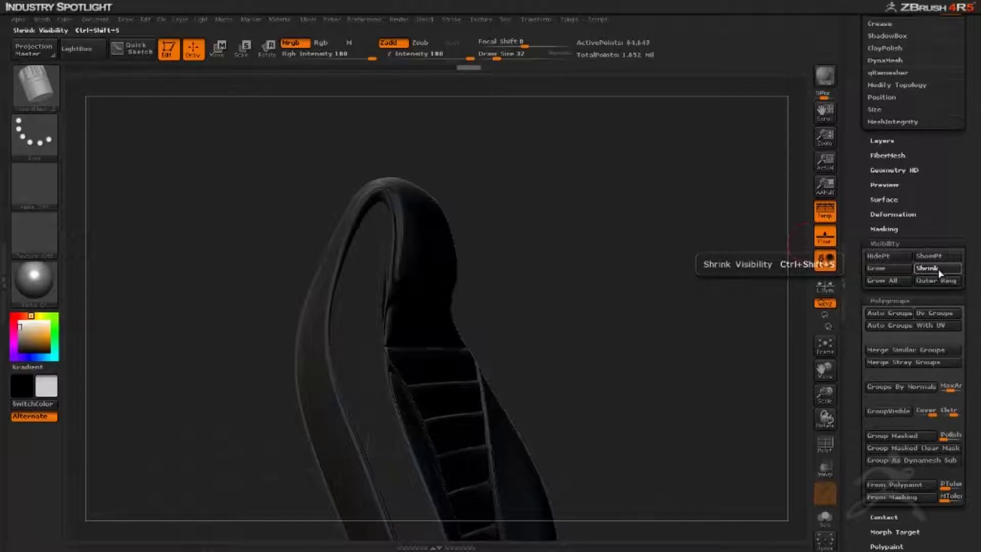
click(942, 271)
Invert the visibility to isolate the side panel with its border and turn on the polyframe
drag(671, 243, 629, 244)
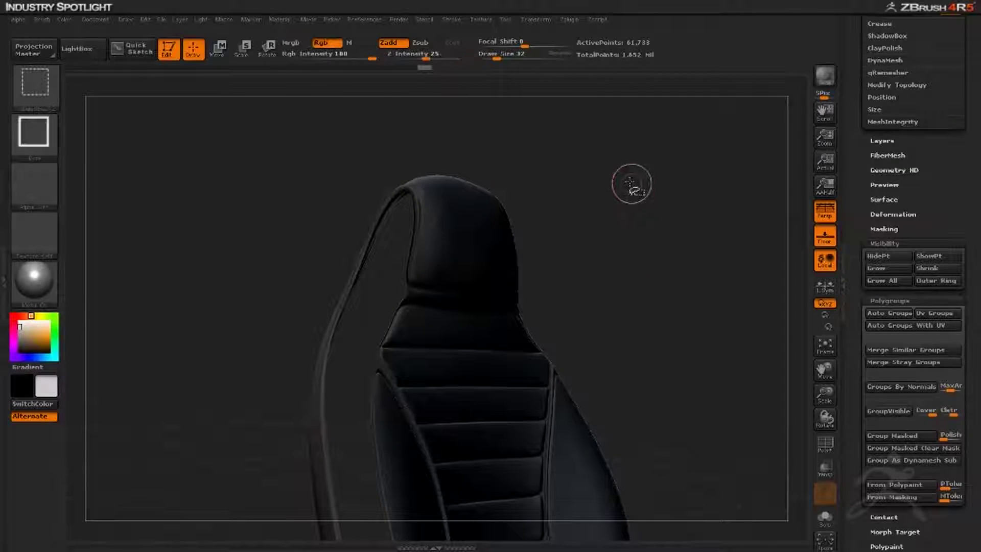
ctrl+shift+click(622, 178)
click(824, 450)
mouse_move(690, 330)
mouse_down()
mouse_move(715, 278)
mouse_move(703, 298)
mouse_move(637, 297)
mouse_move(645, 327)
mouse_up()
drag(651, 289, 756, 389)
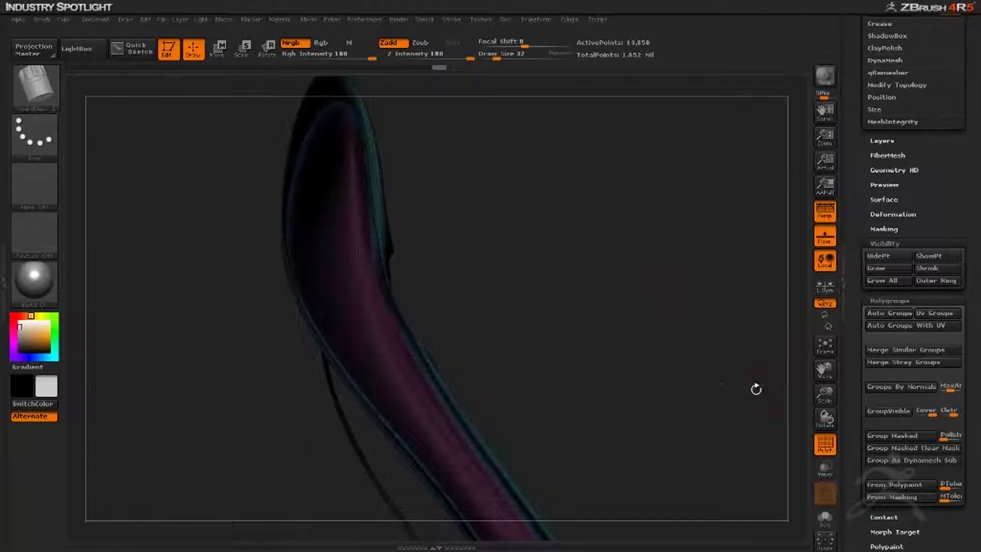
Switch the current material to MatCap Pearl Cavity
click(33, 285)
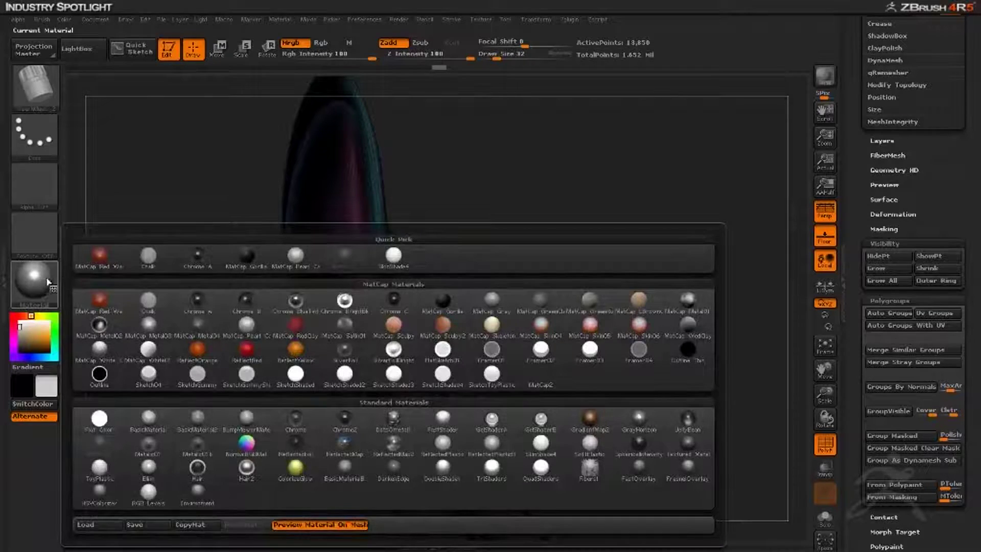
click(296, 256)
mouse_move(392, 273)
mouse_down()
mouse_move(478, 225)
mouse_move(510, 254)
mouse_move(552, 247)
mouse_move(530, 244)
mouse_up()
Hide the outer border polygroups around the isolated side panel
key(ctrl+shift)
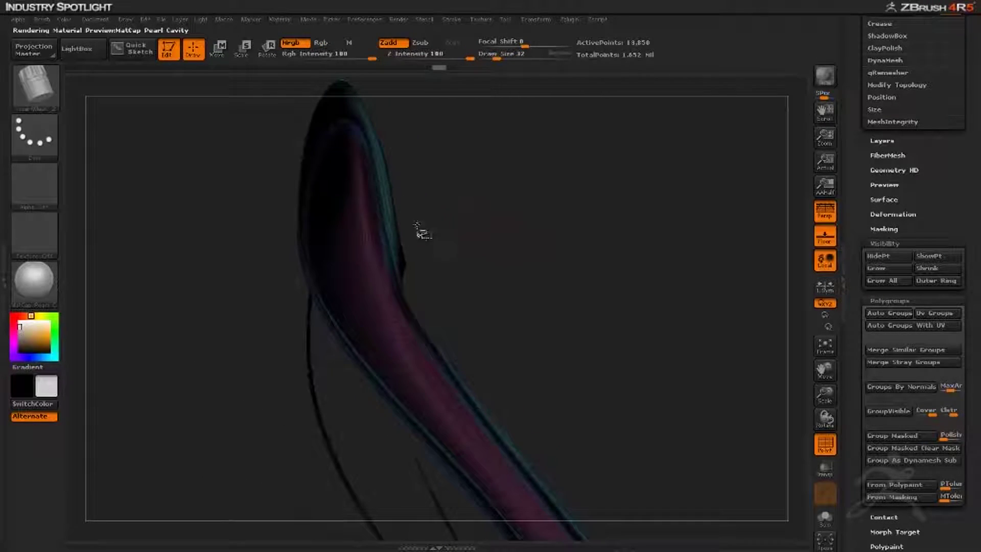
key(ctrl+shift)
ctrl+shift+click(401, 224)
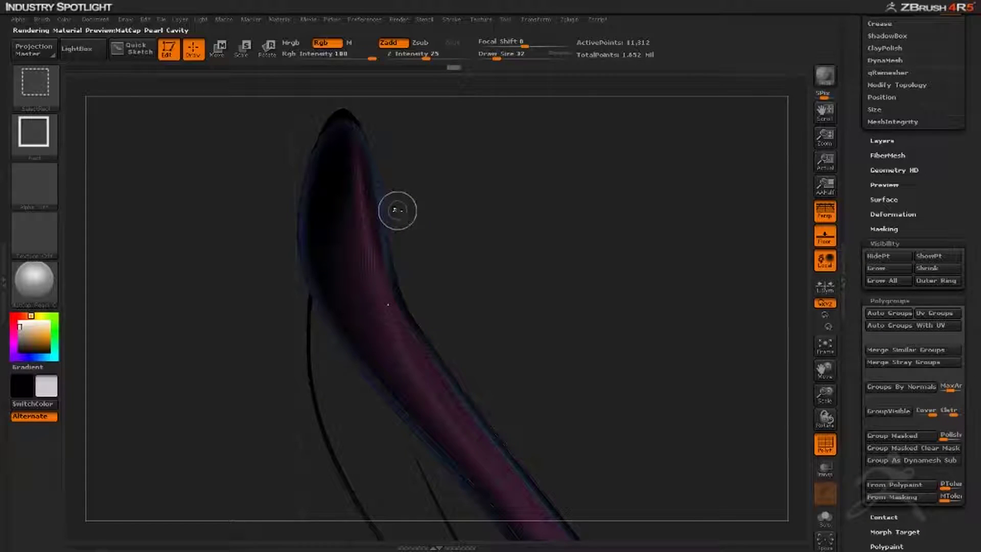
mouse_move(397, 213)
mouse_down()
mouse_move(453, 239)
mouse_move(434, 252)
mouse_move(458, 267)
mouse_move(382, 296)
mouse_move(384, 282)
mouse_move(292, 248)
mouse_move(313, 240)
mouse_up()
ctrl+shift+click(388, 292)
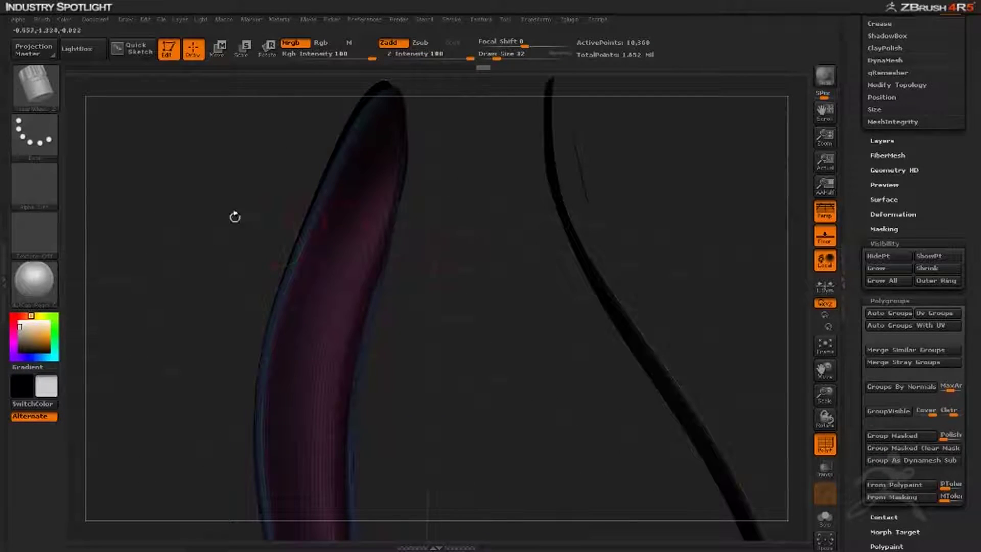
Fill the visible side panel with the Metal 01 material and the current colour
click(34, 281)
click(100, 442)
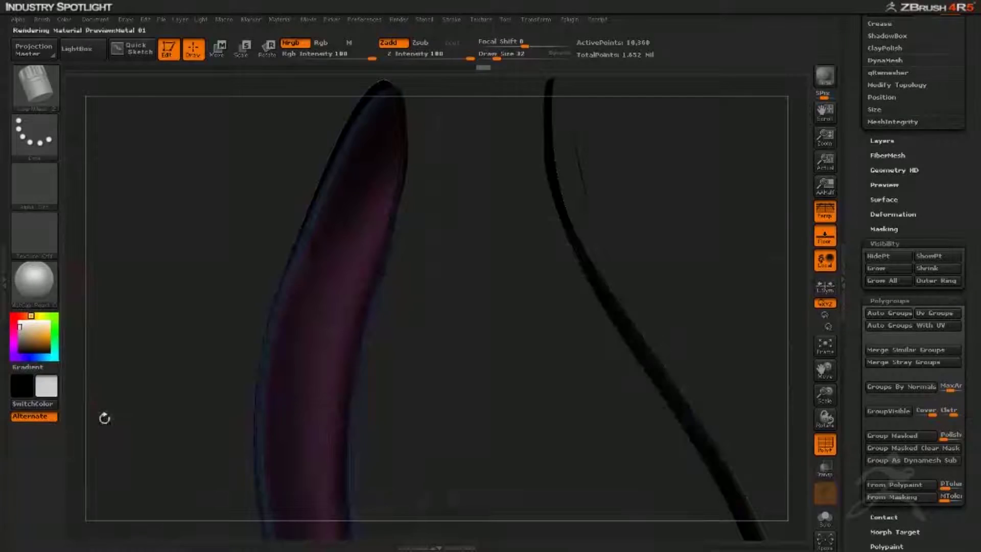
click(64, 20)
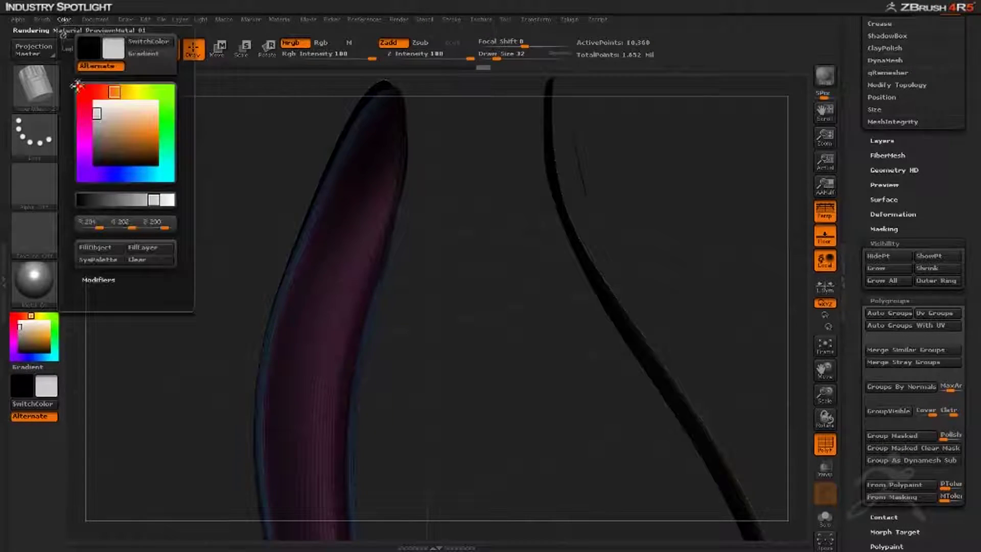
click(106, 251)
Assign the visible side panel faces to one polygroup, show the whole seat again and turn off the polyframe
drag(764, 366, 882, 289)
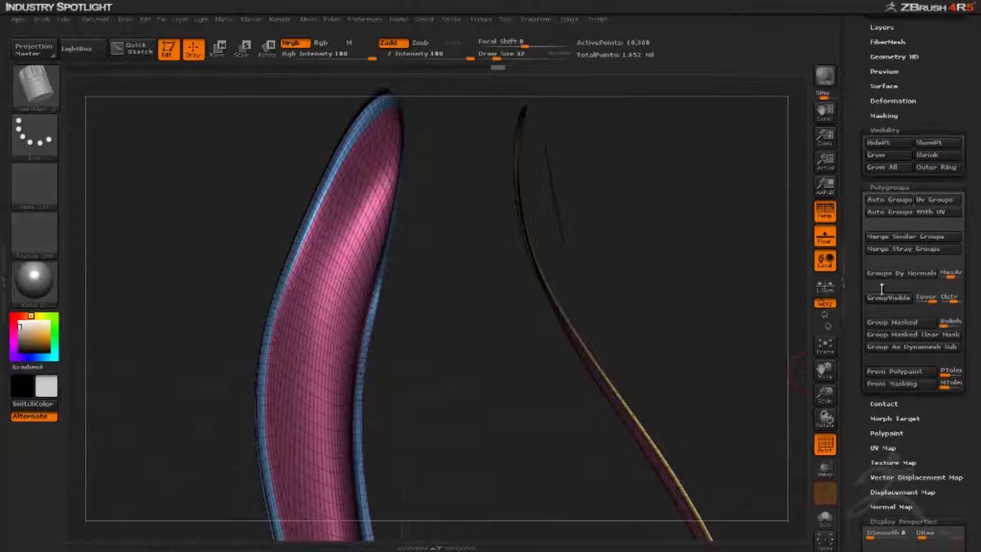
click(887, 297)
ctrl+shift+click(646, 258)
mouse_move(149, 265)
mouse_down()
mouse_move(171, 260)
mouse_move(143, 184)
mouse_move(153, 248)
mouse_up()
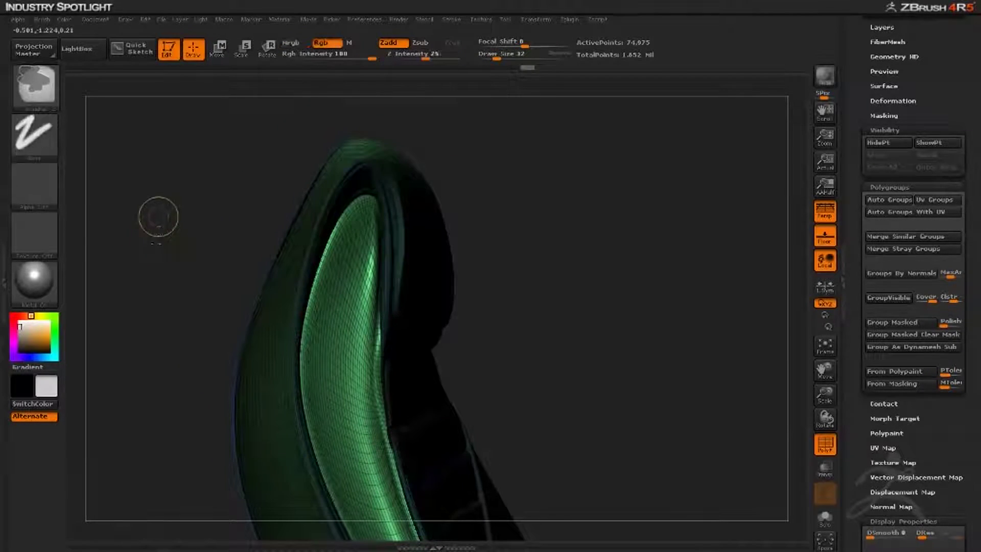
click(828, 452)
Isolate the seat's seam strips by growing the visible region and display them with the polyframe on
mouse_move(147, 236)
mouse_down()
mouse_move(121, 235)
mouse_move(141, 235)
mouse_move(193, 197)
mouse_move(195, 179)
mouse_move(185, 180)
mouse_move(198, 183)
mouse_move(206, 204)
mouse_up()
ctrl+shift+click(352, 202)
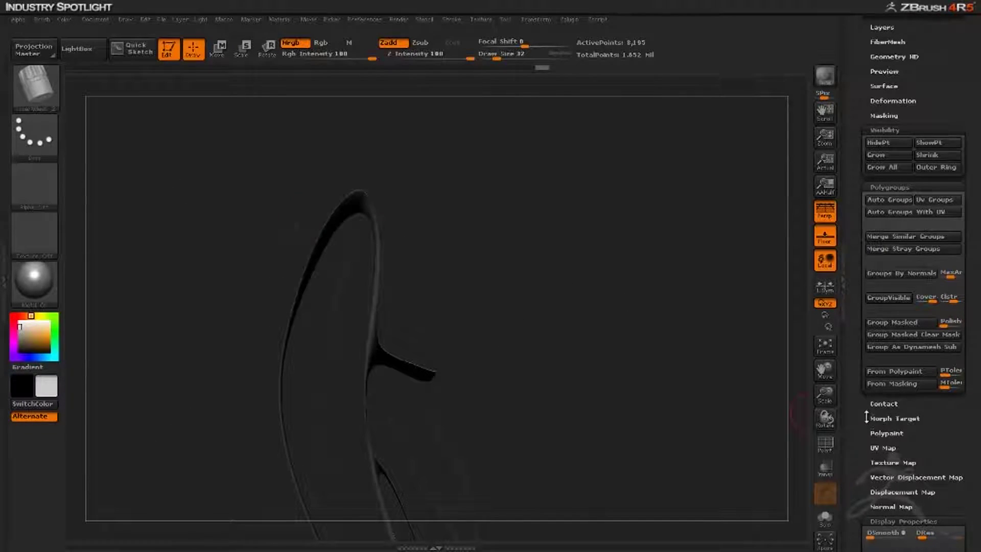
drag(851, 411, 853, 326)
scroll(856, 398, up, 3)
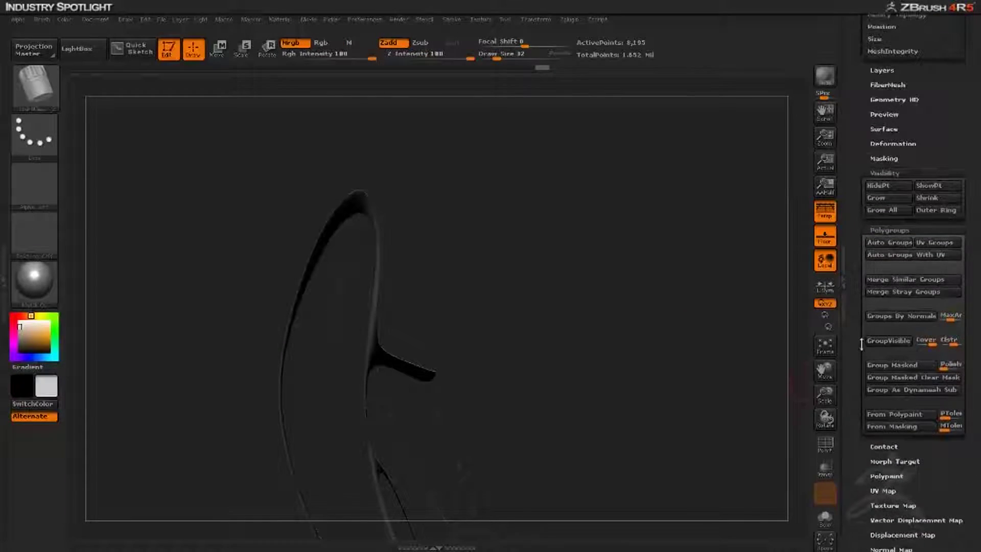
click(825, 446)
drag(756, 379, 710, 319)
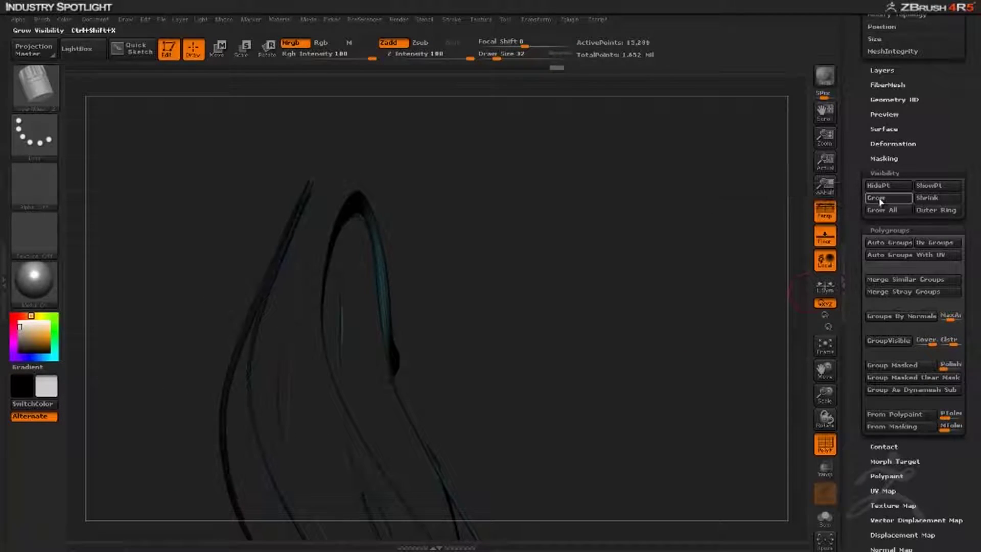
drag(645, 275, 759, 356)
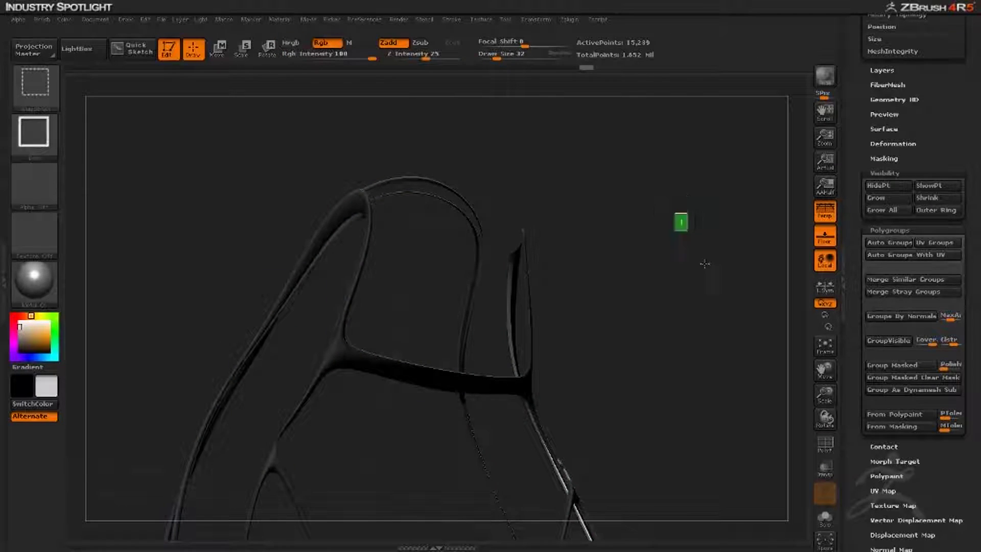
key(shift+f)
click(825, 445)
mouse_move(672, 336)
mouse_down()
mouse_move(736, 333)
mouse_move(649, 351)
mouse_move(674, 332)
mouse_move(656, 307)
mouse_move(600, 346)
mouse_move(658, 361)
mouse_move(624, 371)
mouse_move(587, 362)
mouse_move(475, 396)
mouse_move(613, 371)
mouse_move(669, 337)
mouse_up()
ctrl+shift+drag(639, 219, 677, 280)
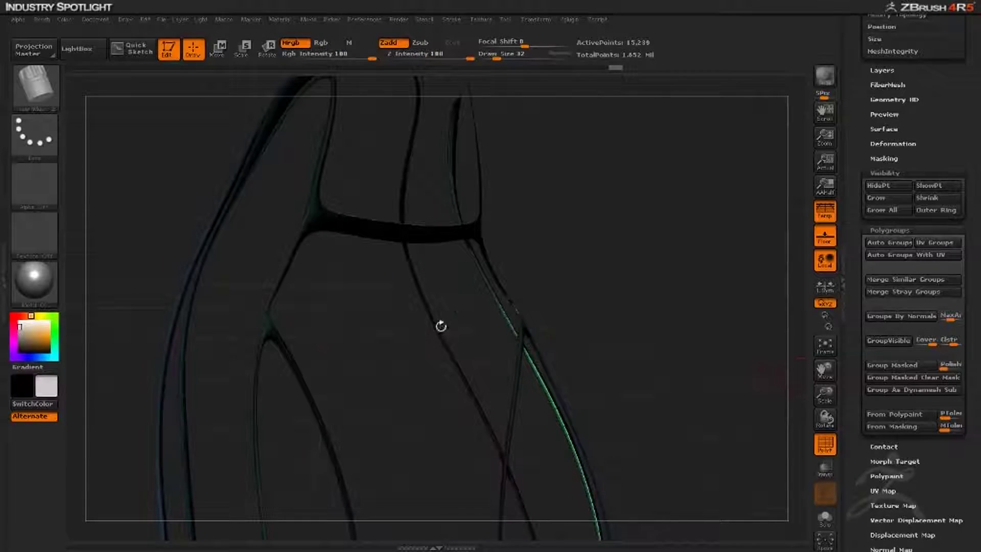
Fill the visible seam strips with the MatCap Pearl Cavity material and the current colour
click(54, 292)
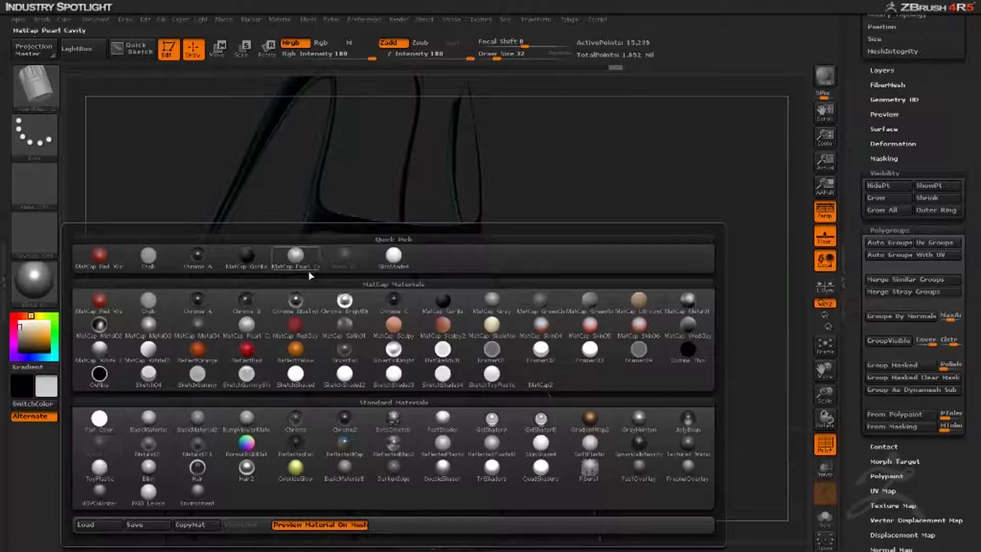
mouse_move(274, 263)
click(296, 255)
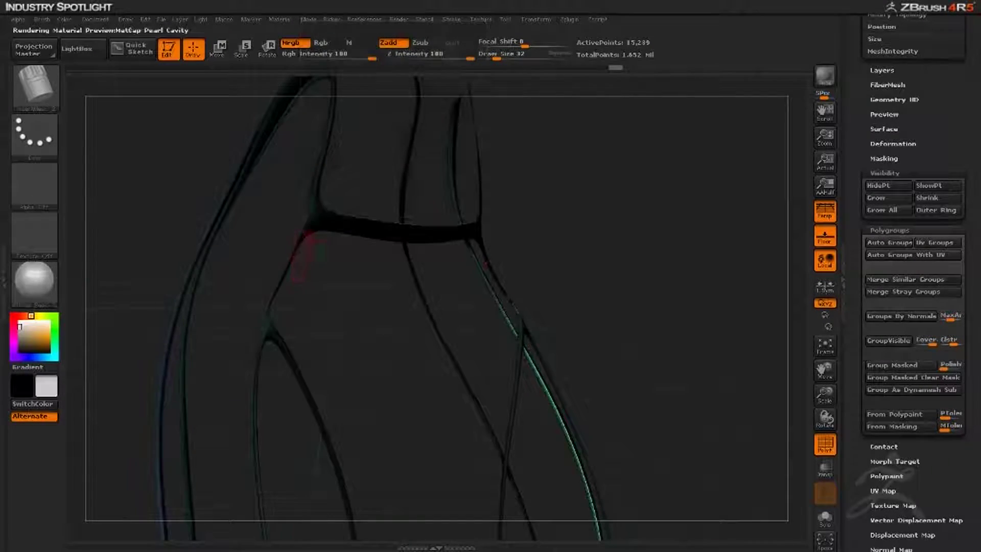
click(63, 19)
click(94, 249)
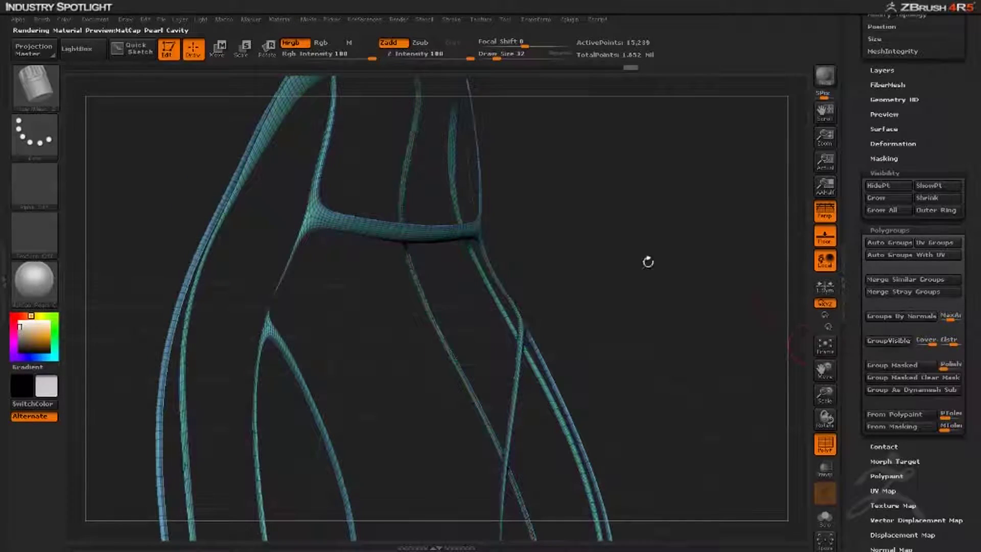
Assign the seam strips to one polygroup, show the whole seat and turn off the polyframe
ctrl+shift+click(644, 224)
mouse_move(617, 230)
mouse_down()
mouse_move(667, 231)
mouse_move(601, 241)
mouse_up()
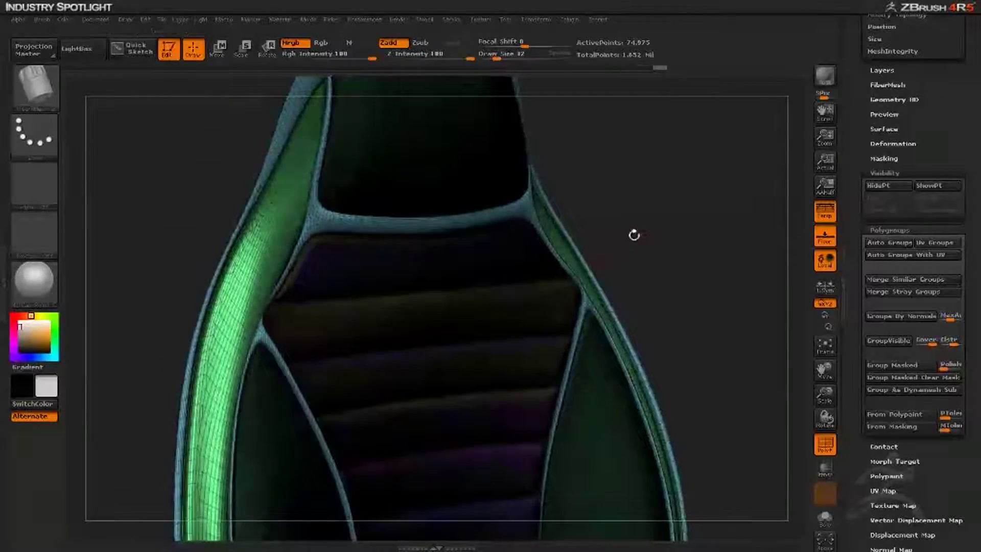
key(b)
key(s)
key(t)
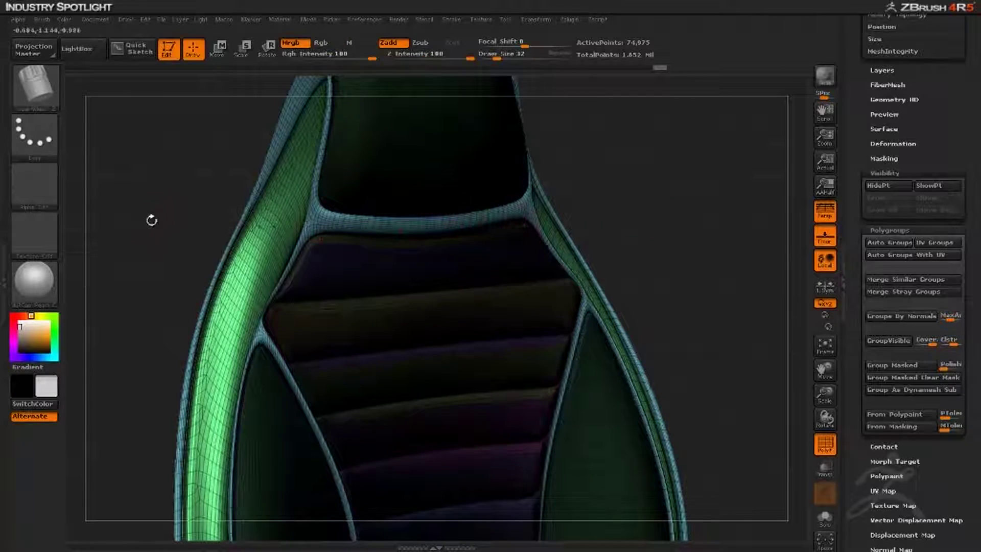
click(825, 445)
Isolate the seat's smooth back shell by hiding the surrounding polygroups and inverting the visibility
drag(162, 184, 235, 202)
drag(489, 238, 374, 240)
drag(534, 256, 517, 254)
ctrl+shift+drag(568, 230, 522, 291)
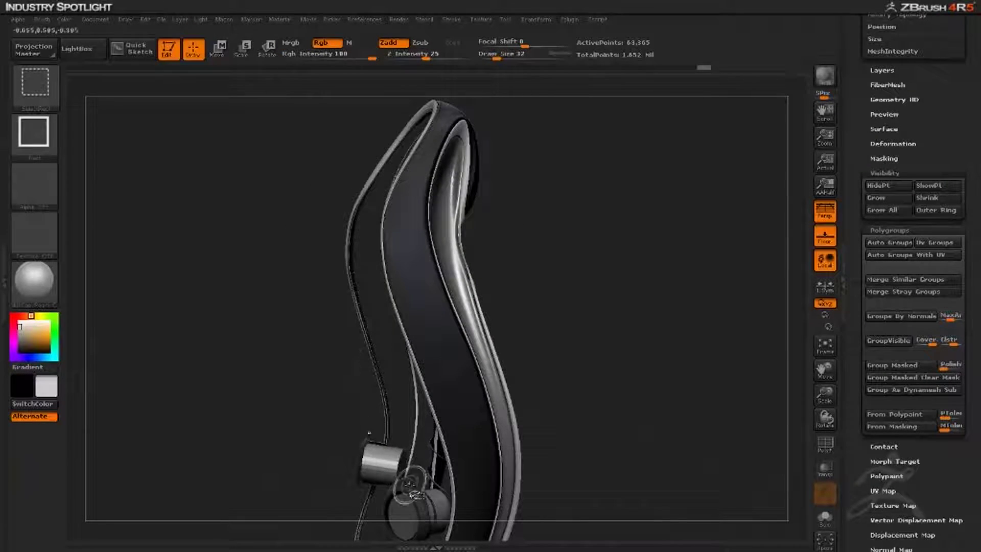
drag(569, 329, 460, 334)
ctrl+shift+click(462, 324)
mouse_move(610, 313)
mouse_down()
mouse_move(542, 310)
mouse_move(593, 295)
mouse_move(560, 303)
mouse_move(657, 298)
mouse_move(631, 289)
mouse_up()
ctrl+shift+click(603, 304)
drag(337, 309, 355, 265)
ctrl+shift+drag(619, 235, 627, 251)
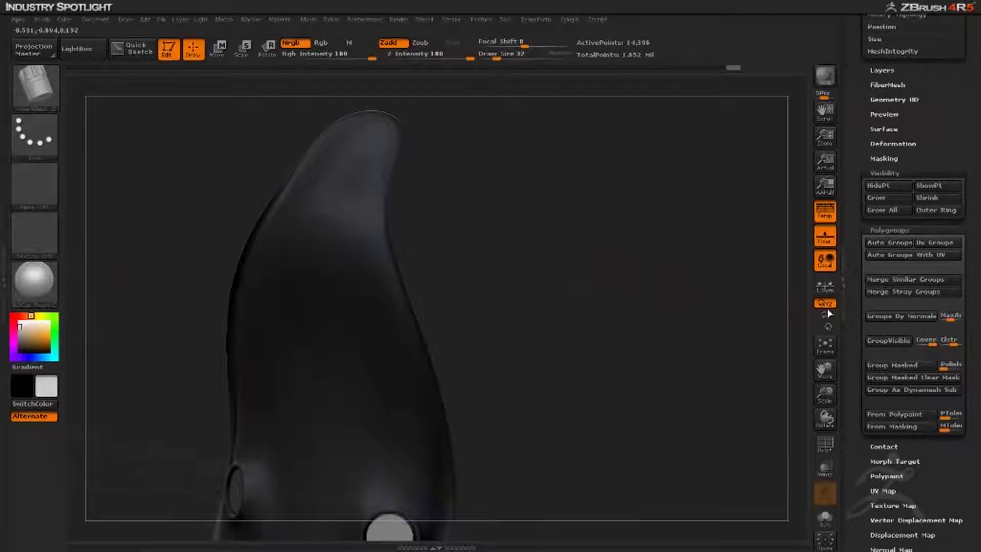
Fill the isolated back shell with the Metal 01 material and show the whole seat again
click(36, 289)
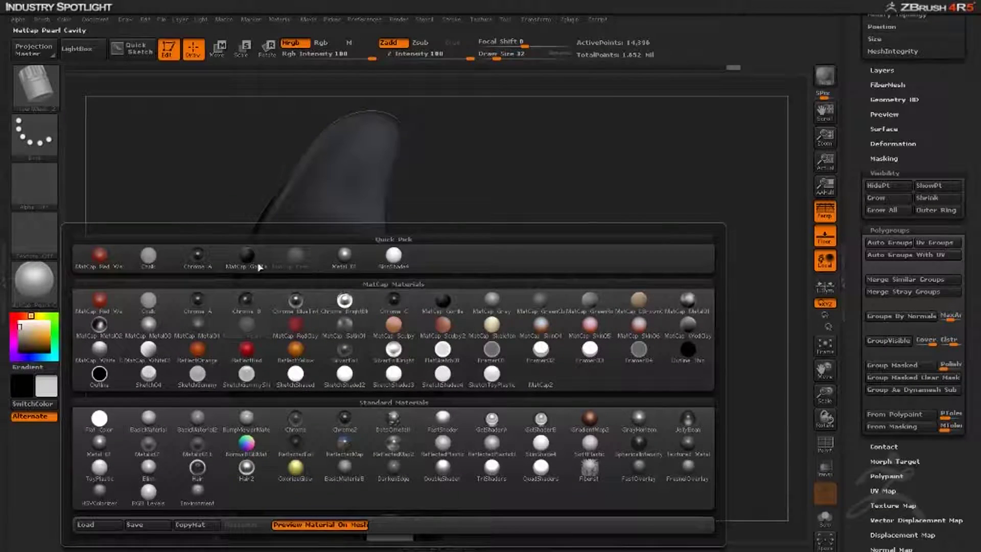
click(346, 258)
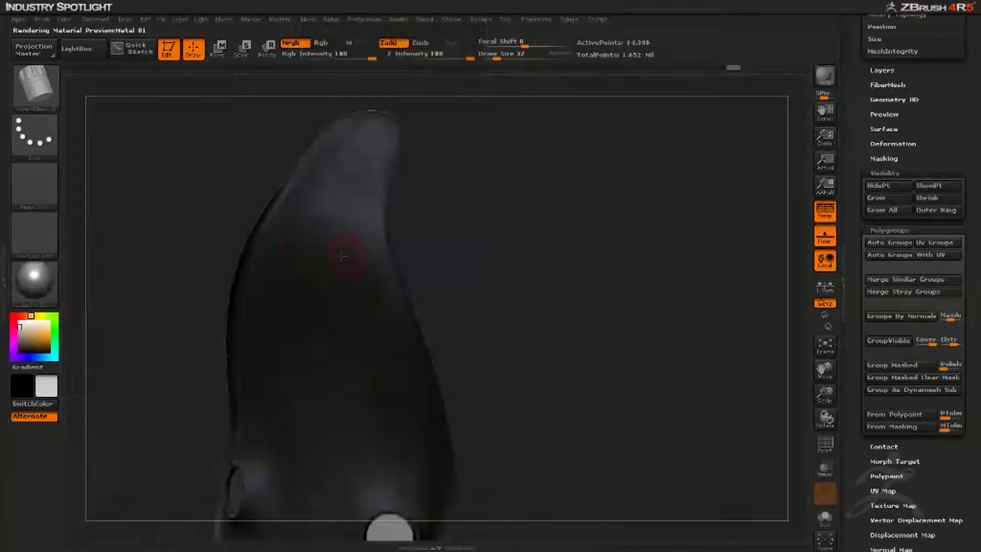
click(64, 20)
click(97, 248)
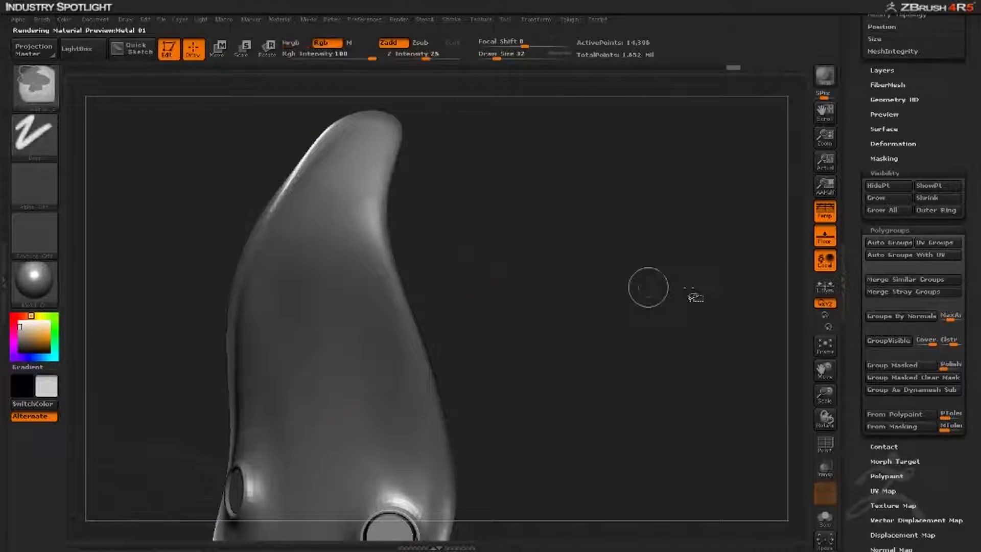
drag(646, 164, 676, 224)
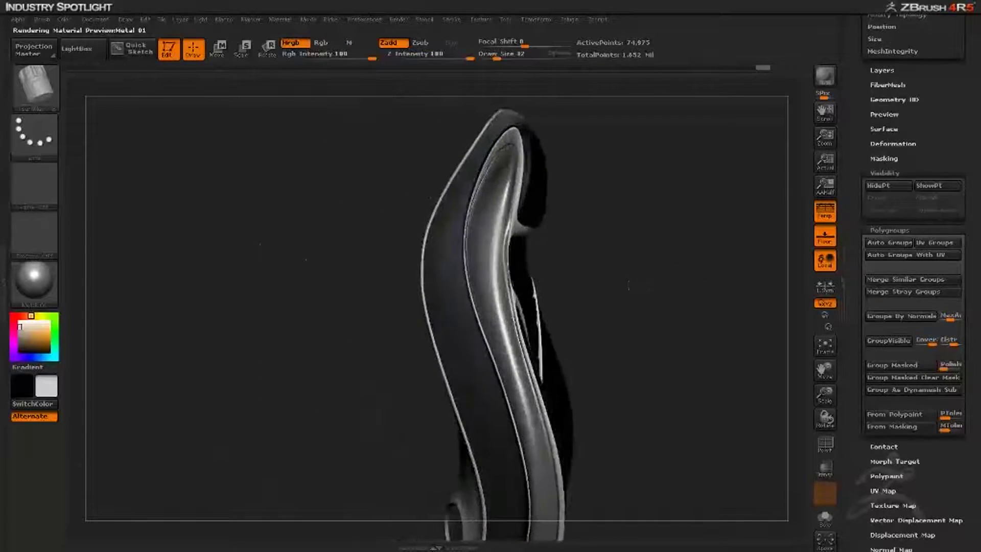
Isolate the long side bolster of the seat to view it separately
mouse_move(629, 285)
mouse_down()
mouse_move(653, 273)
mouse_move(592, 267)
mouse_up()
mouse_move(337, 261)
ctrl+shift+mouse_down()
mouse_move(263, 284)
mouse_move(274, 338)
mouse_move(338, 341)
mouse_move(260, 332)
mouse_move(286, 309)
mouse_move(352, 333)
ctrl+shift+mouse_up()
ctrl+shift+click(492, 257)
drag(333, 280, 304, 260)
Switch to the Move brush with the whole seat visible and set its draw size to 84
click(34, 93)
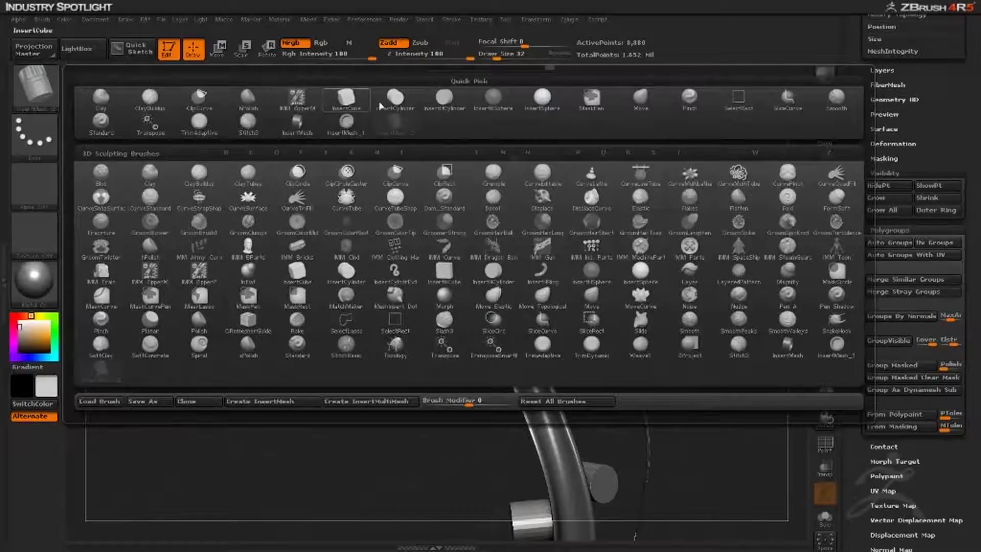
click(639, 102)
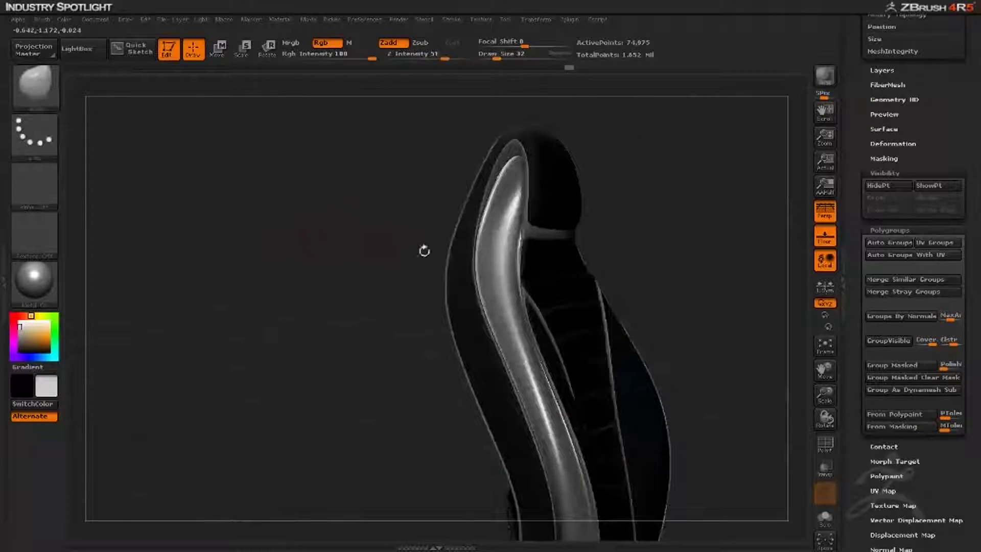
key(space)
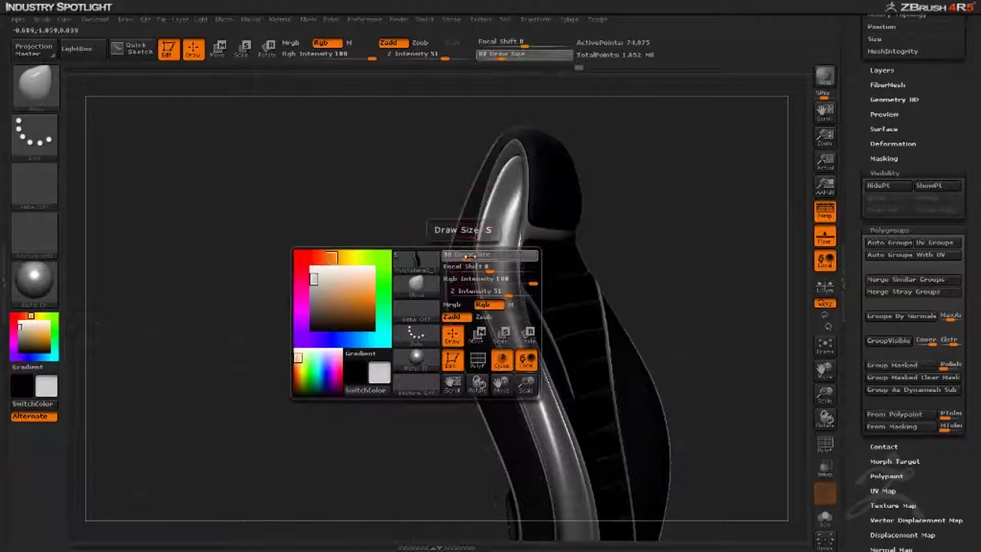
drag(445, 248, 391, 246)
key(space)
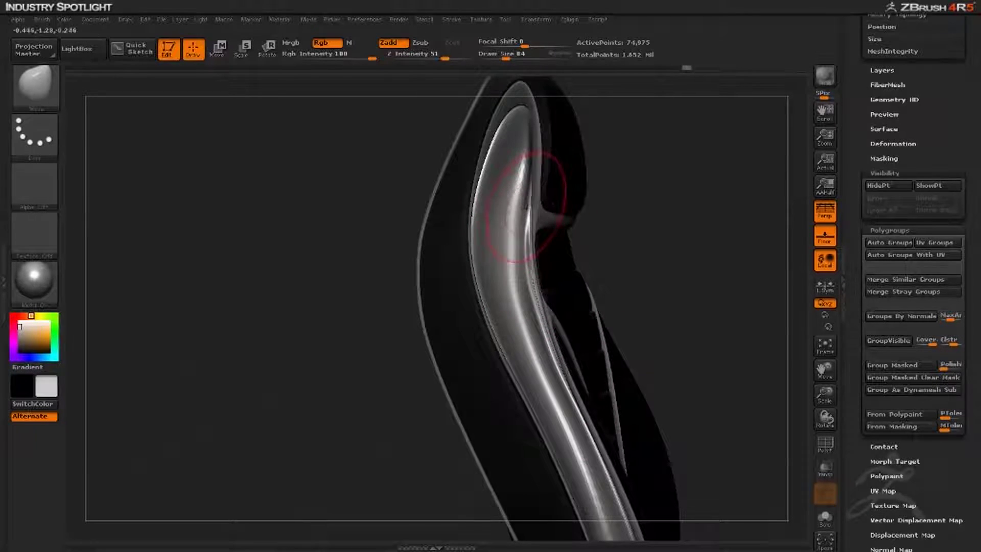
Clear the existing mask, isolate the seam strips and mask everything on the seat except them
mouse_move(291, 141)
mouse_down()
mouse_move(256, 143)
mouse_move(292, 142)
mouse_move(271, 149)
mouse_move(259, 182)
mouse_up()
ctrl+click(228, 180)
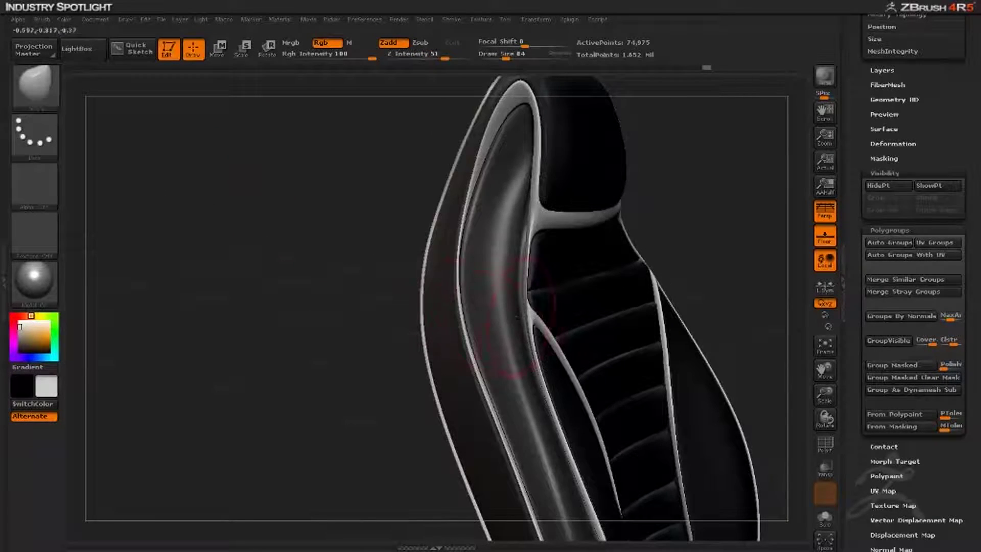
mouse_move(289, 247)
mouse_down()
mouse_move(313, 252)
mouse_move(292, 215)
mouse_up()
ctrl+drag(292, 213, 298, 251)
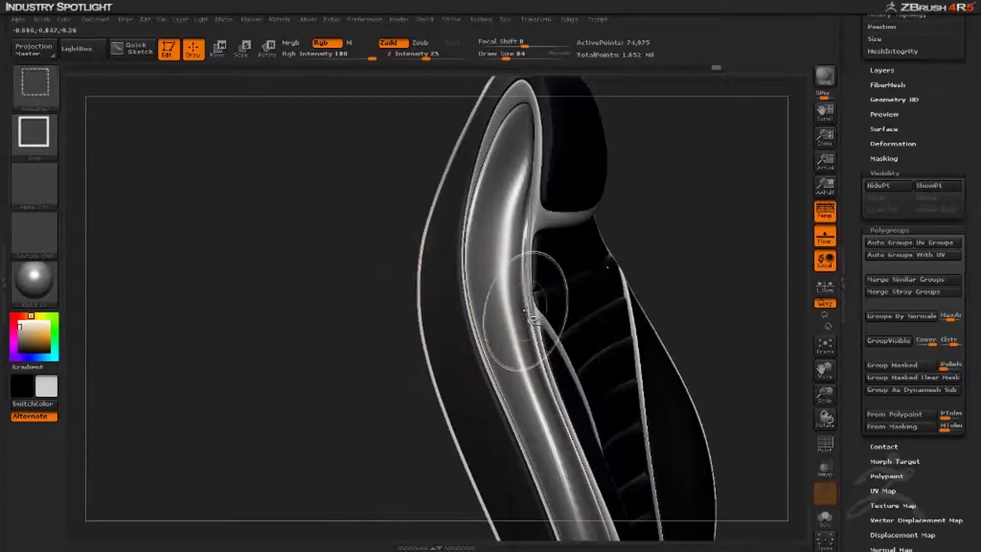
ctrl+shift+click(536, 314)
mouse_move(477, 220)
mouse_down()
mouse_move(284, 234)
mouse_move(263, 216)
mouse_up()
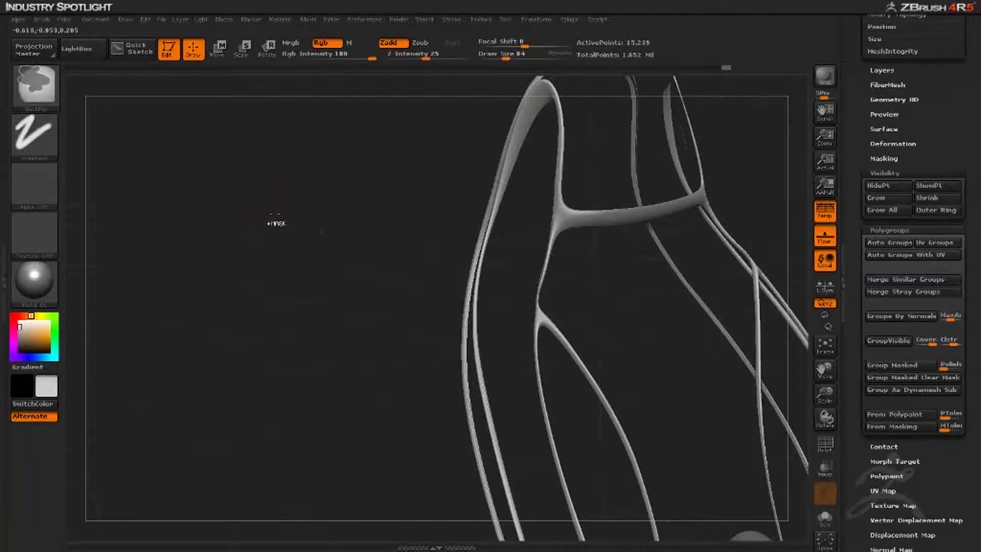
ctrl+shift+click(275, 218)
ctrl+shift+click(271, 215)
ctrl+click(259, 212)
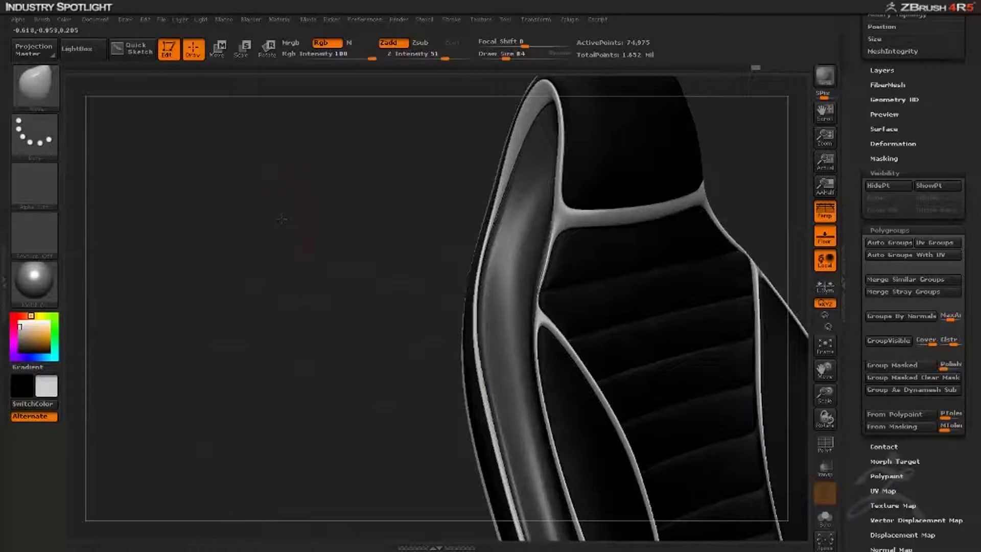
Set the draw size to 34 and smooth the seams where they join beside the side panel
drag(258, 213, 285, 216)
key(space)
drag(532, 255, 526, 252)
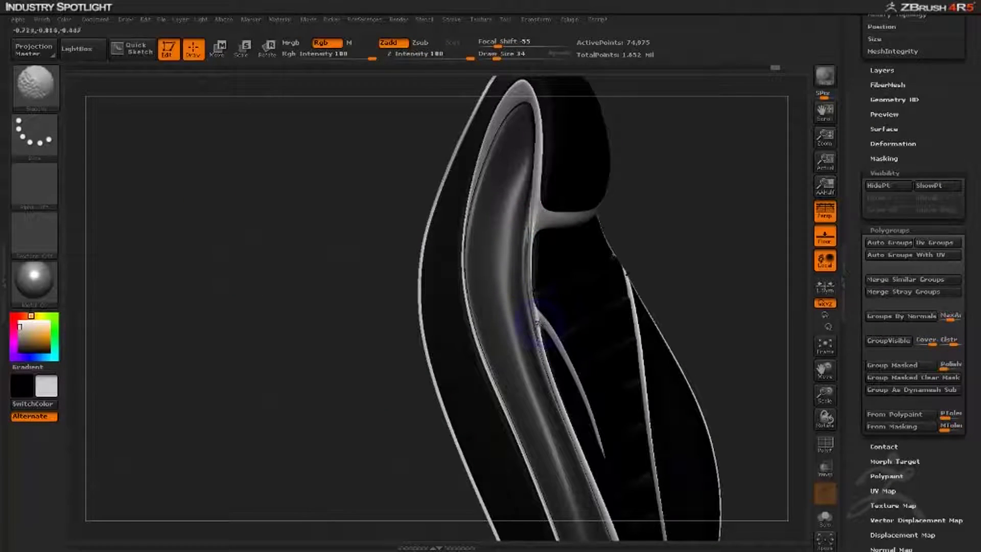
drag(351, 207, 316, 153)
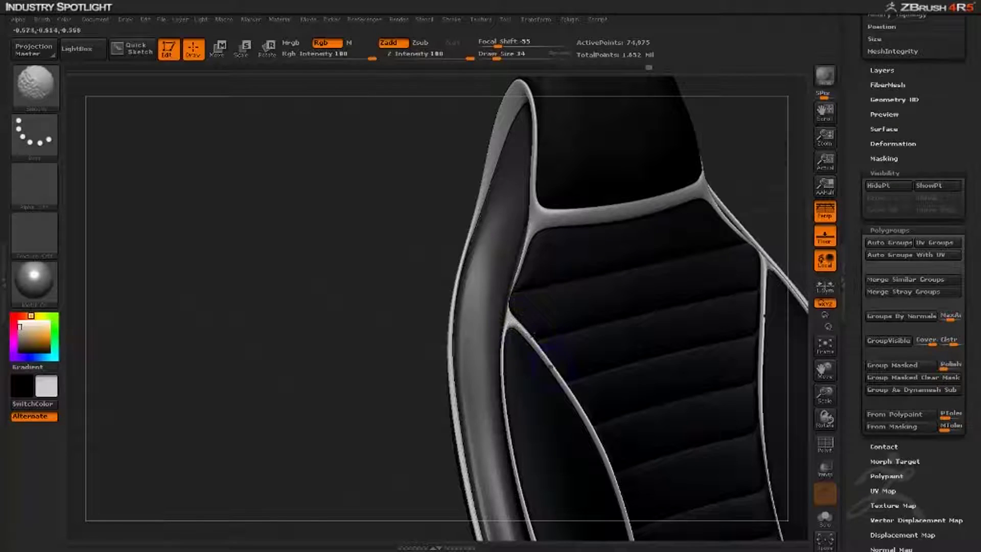
drag(317, 264, 447, 249)
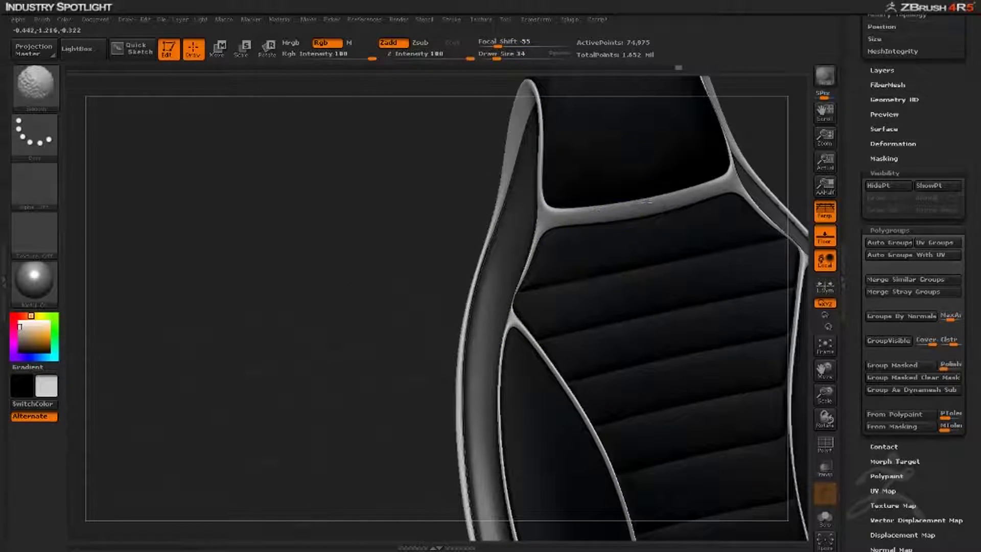
mouse_move(333, 203)
mouse_down()
mouse_move(421, 196)
mouse_move(372, 208)
mouse_move(278, 158)
mouse_up()
mouse_move(267, 225)
mouse_down()
mouse_move(204, 218)
mouse_move(276, 259)
mouse_move(287, 245)
mouse_move(317, 244)
mouse_move(278, 245)
mouse_move(356, 238)
mouse_move(276, 250)
mouse_move(350, 243)
mouse_up()
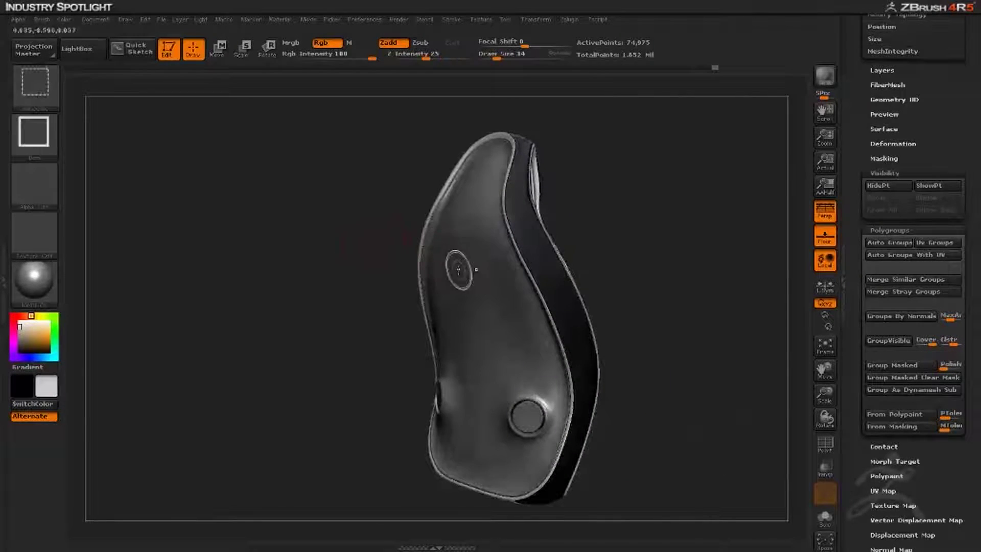
Isolate the back shell together with the surfaces around its round mounts
mouse_move(458, 270)
mouse_down()
mouse_move(271, 210)
mouse_move(295, 245)
mouse_move(259, 192)
mouse_move(266, 197)
mouse_up()
key(ctrl+shift)
ctrl+shift+click(522, 410)
ctrl+shift+drag(252, 271, 277, 303)
ctrl+shift+click(424, 338)
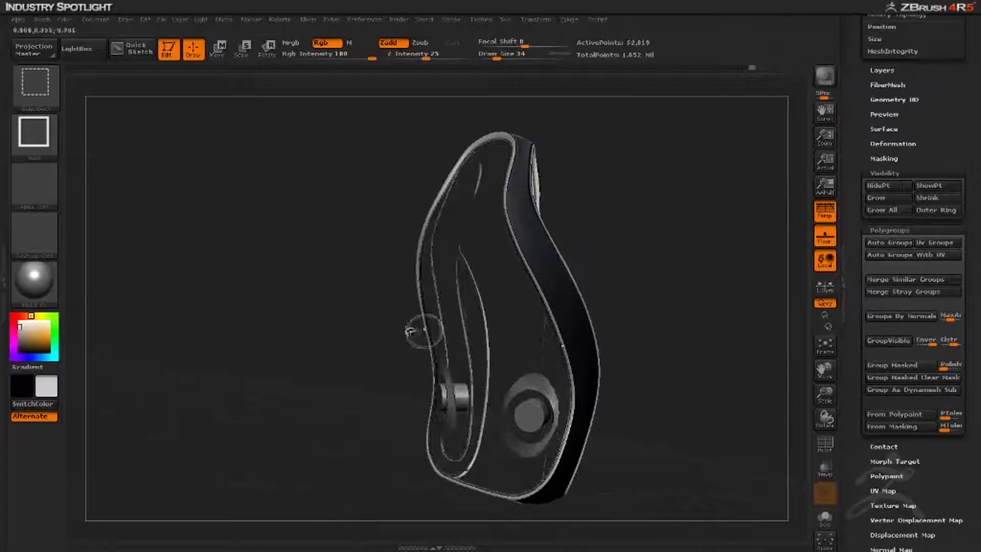
drag(305, 286, 356, 312)
Assign the visible back shell faces to one polygroup, show the whole seat and check the groups with the polyframe
drag(860, 421, 860, 353)
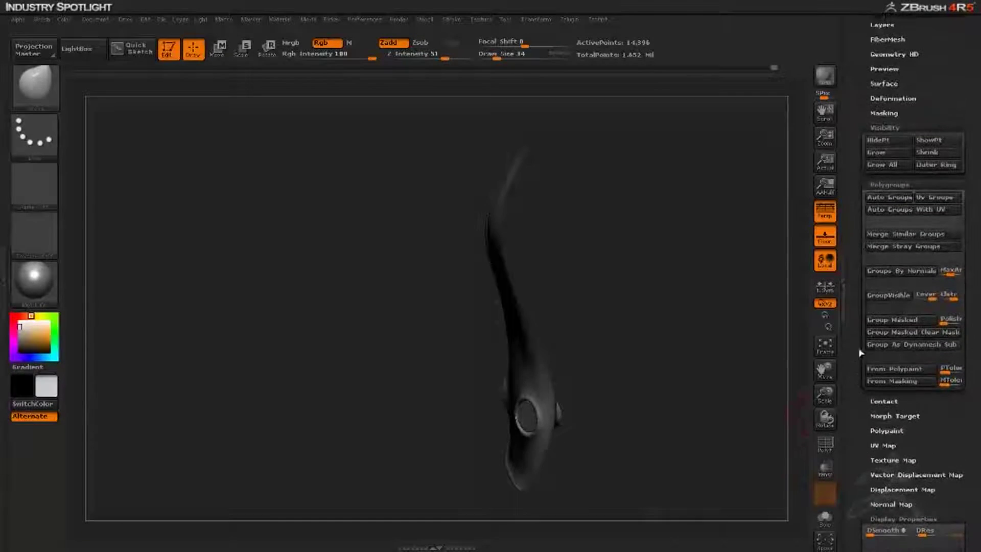
ctrl+shift+click(348, 268)
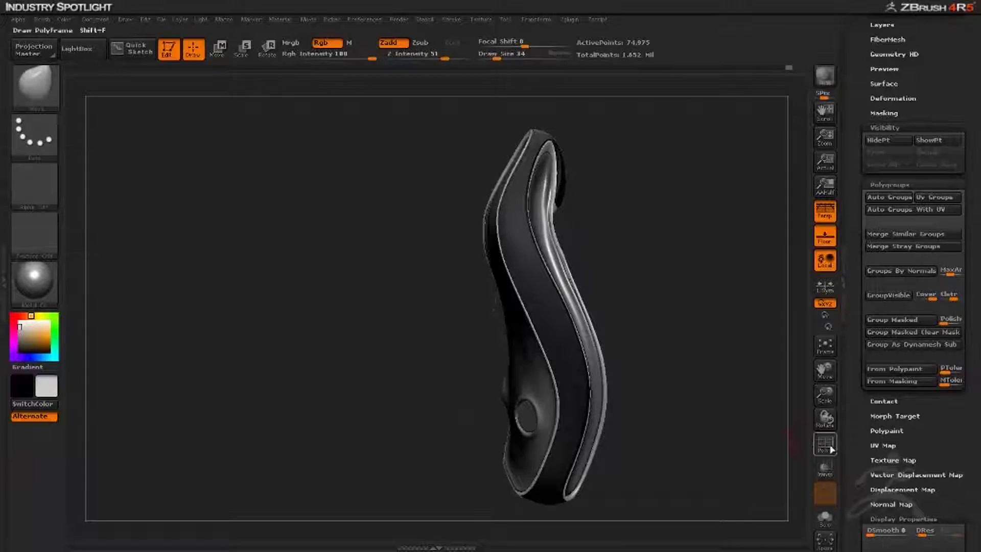
click(828, 448)
mouse_move(292, 336)
mouse_down()
mouse_move(375, 340)
mouse_move(285, 302)
mouse_up()
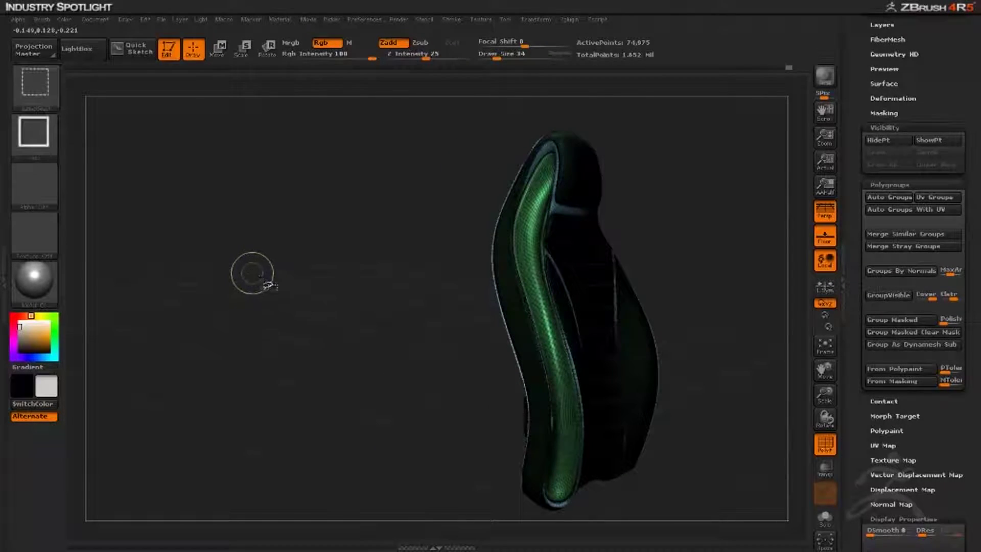
click(825, 443)
Isolate the seat's back shell together with the long inset strips along its sides
drag(281, 335, 390, 331)
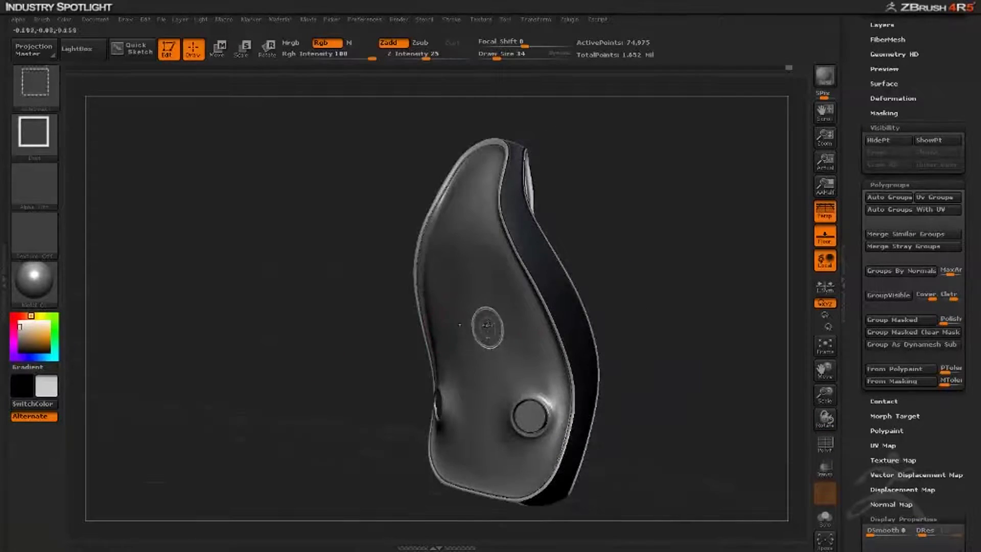
ctrl+shift+click(487, 326)
mouse_move(248, 258)
mouse_down()
mouse_move(212, 248)
mouse_move(249, 293)
mouse_up()
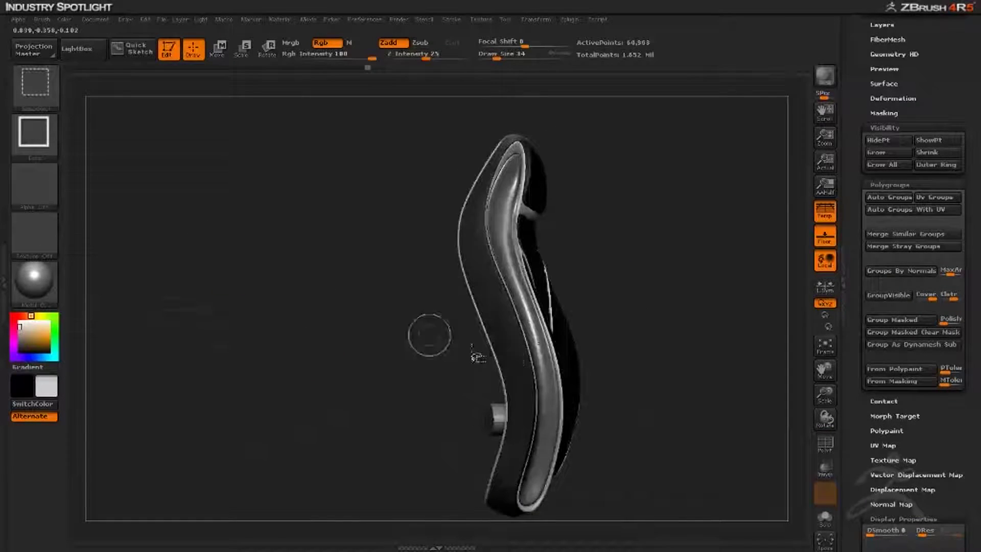
ctrl+shift+click(541, 356)
mouse_move(312, 302)
mouse_down()
mouse_move(201, 291)
mouse_move(213, 275)
mouse_move(252, 317)
mouse_up()
Fill the visible back shell and side inset strips with the ReflectRed material, including material and color, and show the whole seat
key(m)
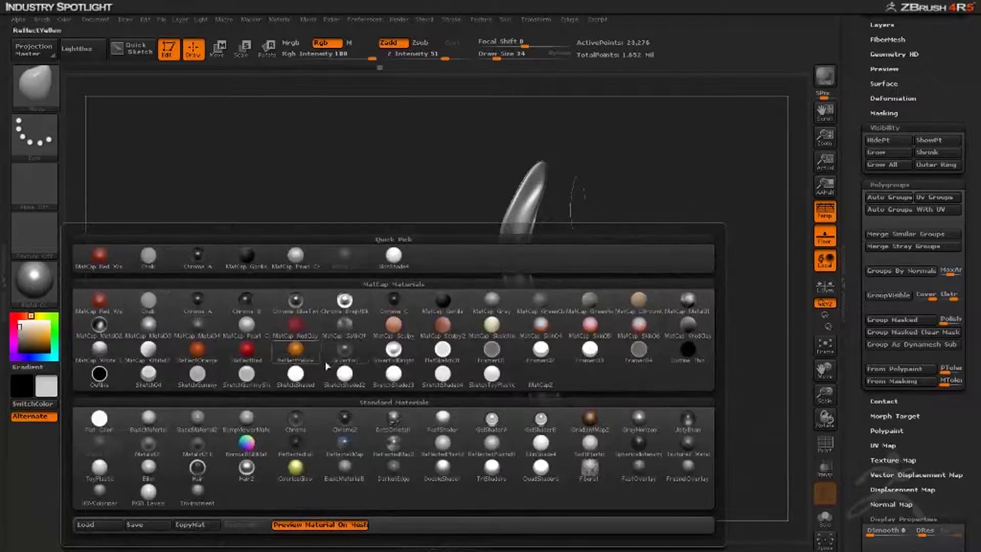
click(244, 351)
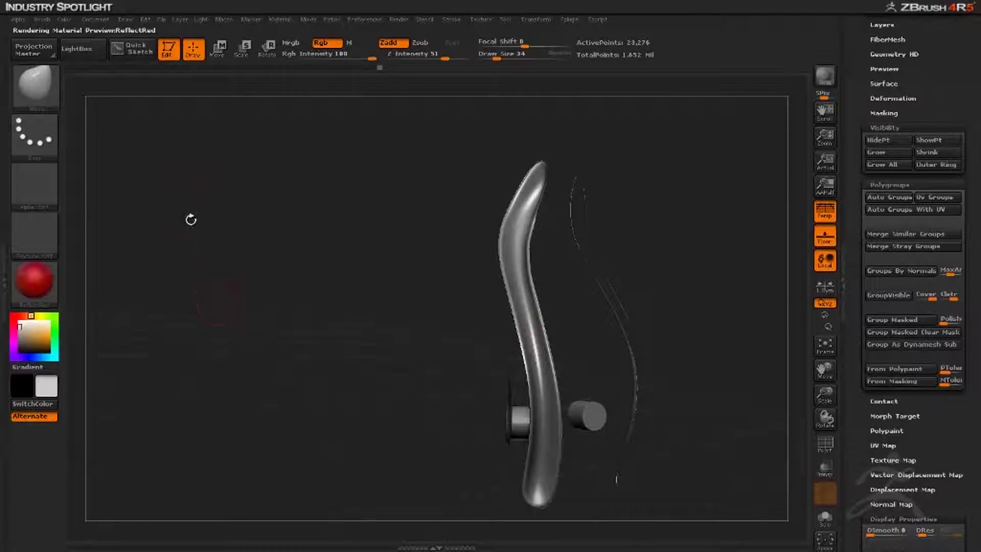
click(65, 19)
click(96, 248)
drag(269, 303, 166, 181)
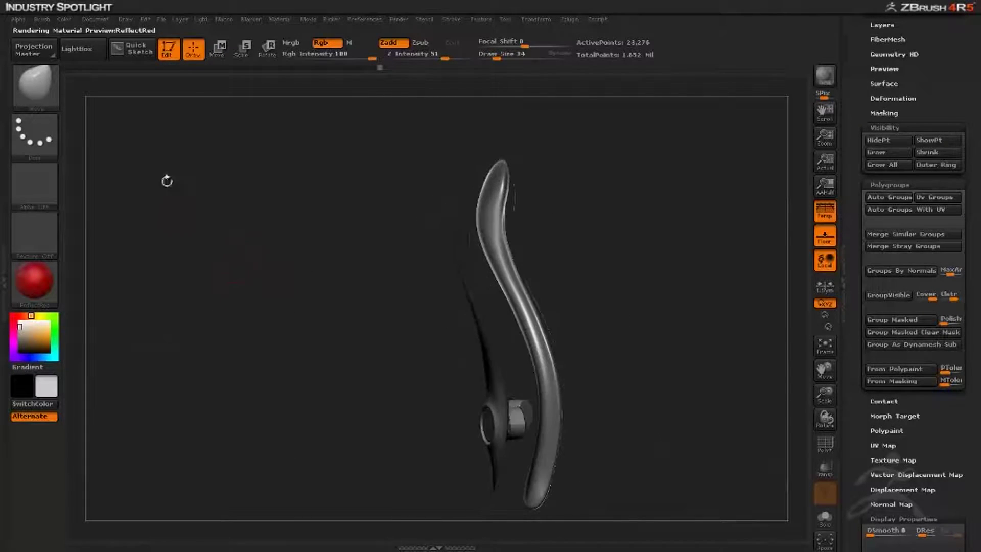
click(64, 19)
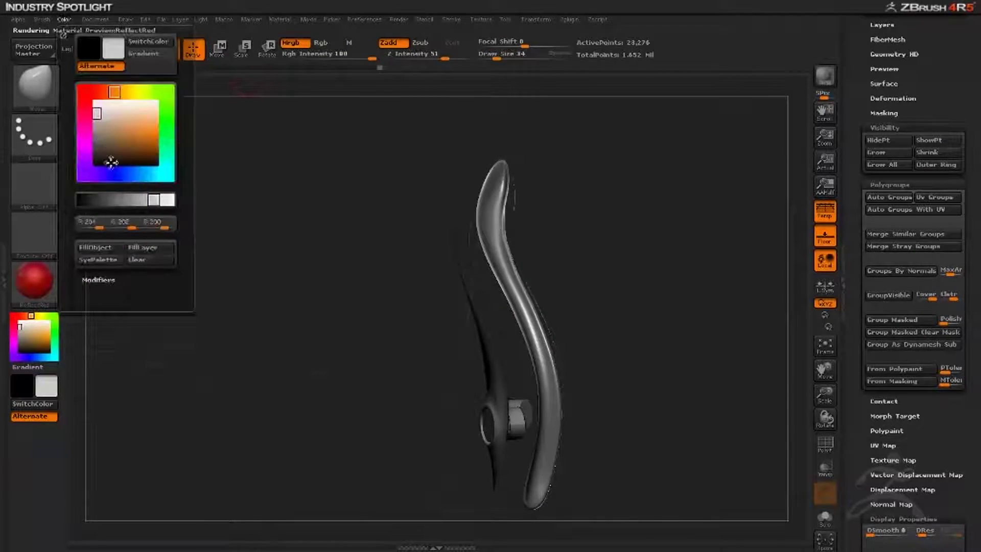
click(118, 247)
drag(370, 340, 263, 291)
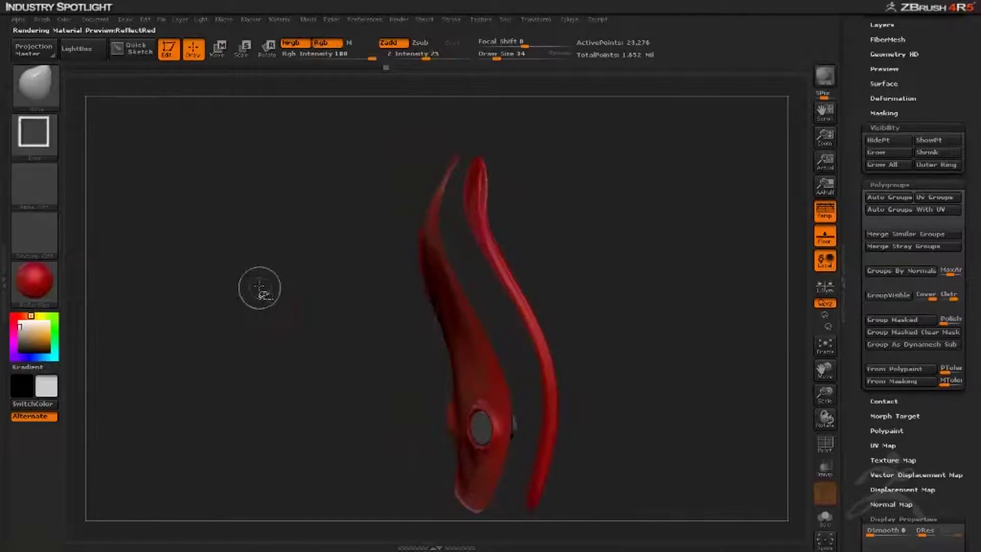
ctrl+shift+click(259, 290)
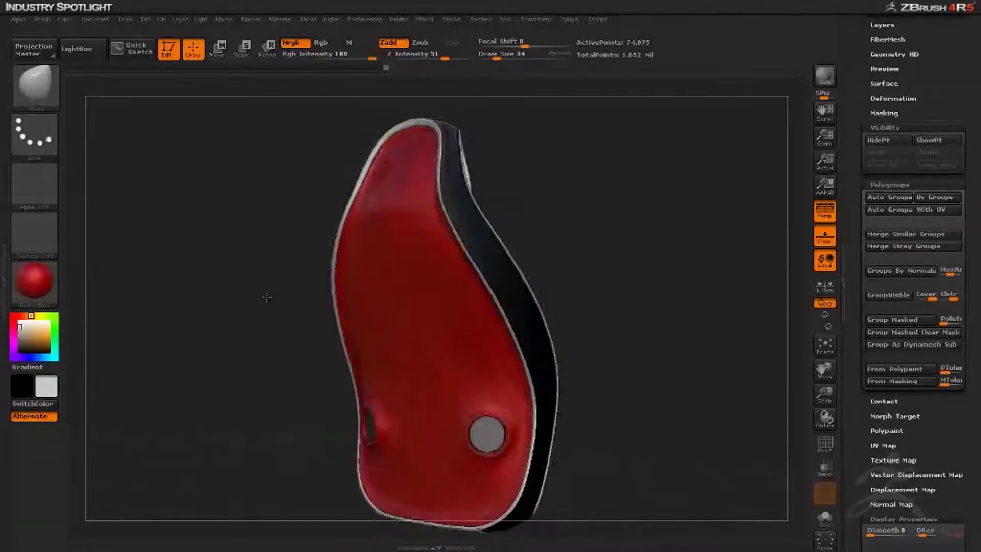
Isolate the seams between the panels, fill them with the ReflectedFoil material and show the whole seat
mouse_move(255, 288)
mouse_down()
mouse_move(331, 283)
mouse_move(240, 283)
mouse_up()
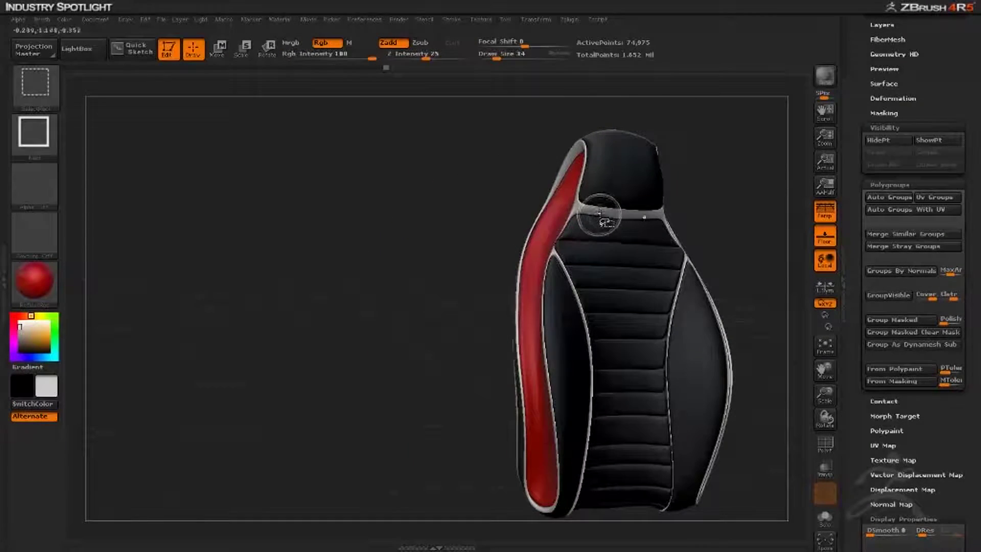
ctrl+shift+click(587, 211)
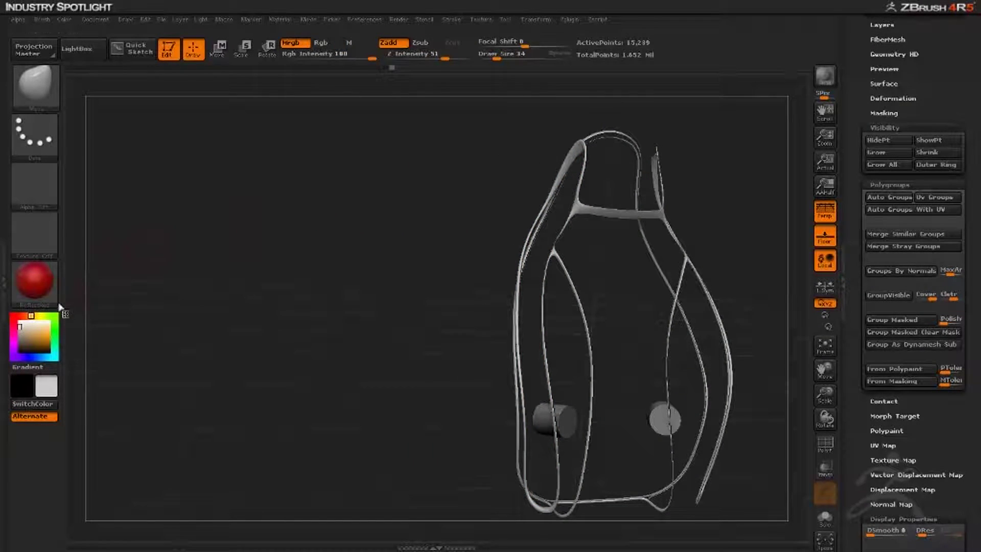
click(54, 299)
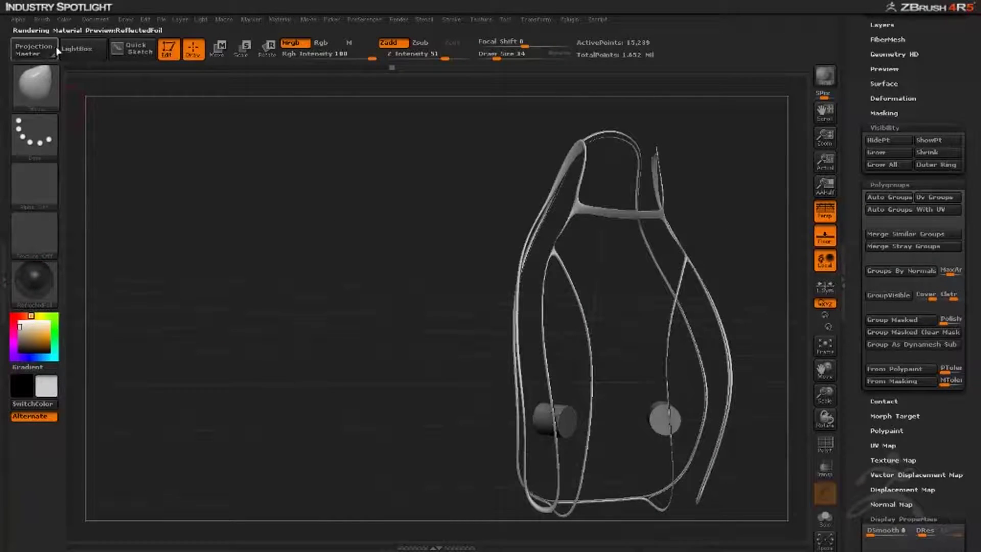
click(64, 20)
click(108, 249)
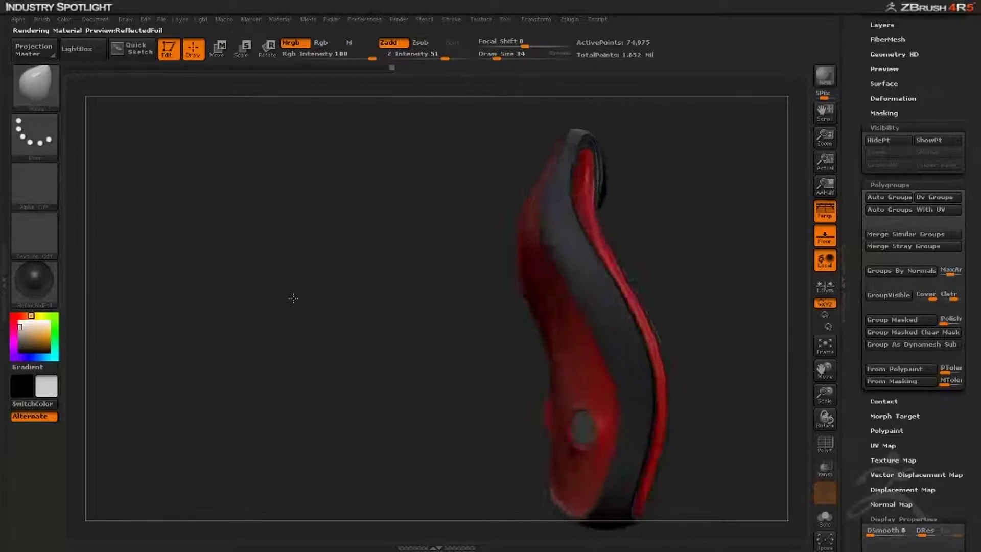
drag(293, 298, 238, 293)
Isolate the back shell, fill it with the ReflectedFoil material and show the whole seat
mouse_move(261, 221)
mouse_down()
mouse_move(307, 225)
mouse_move(340, 213)
mouse_move(309, 280)
mouse_move(262, 285)
mouse_move(345, 292)
mouse_up()
ctrl+shift+click(517, 307)
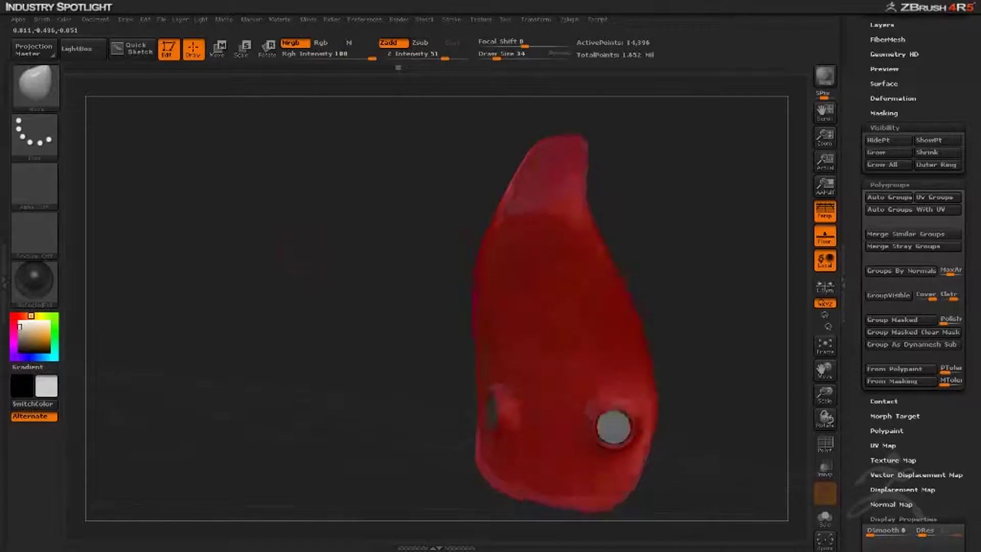
click(64, 20)
click(95, 250)
drag(248, 314, 286, 394)
ctrl+shift+click(268, 312)
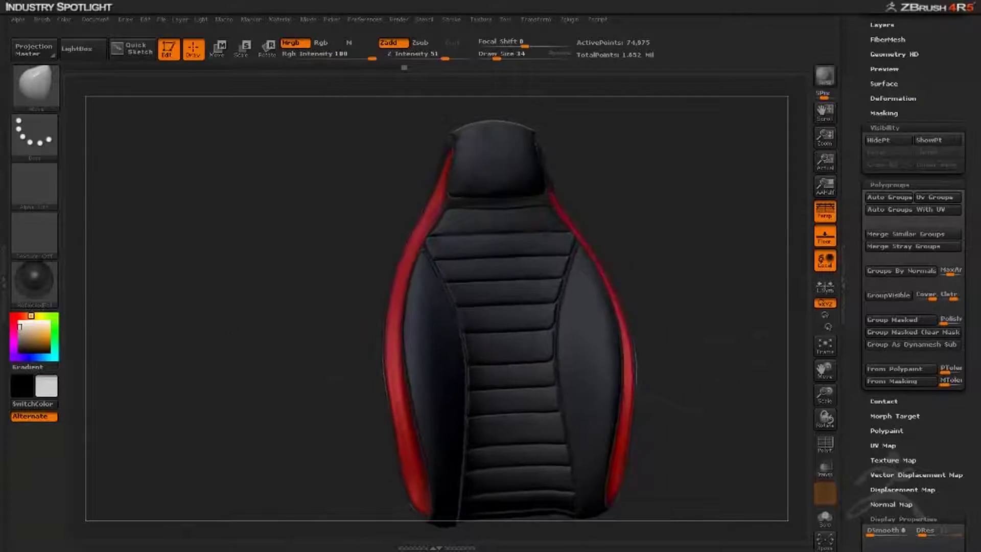
Isolate the headrest, side bolsters and outer side panels of the seat
drag(250, 339, 333, 296)
ctrl+shift+click(422, 338)
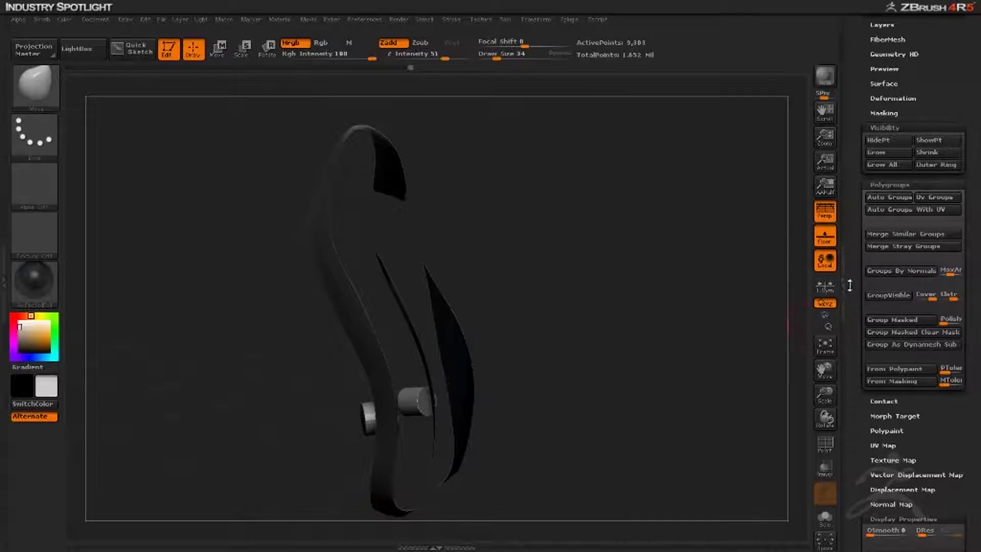
ctrl+shift+drag(631, 219, 271, 258)
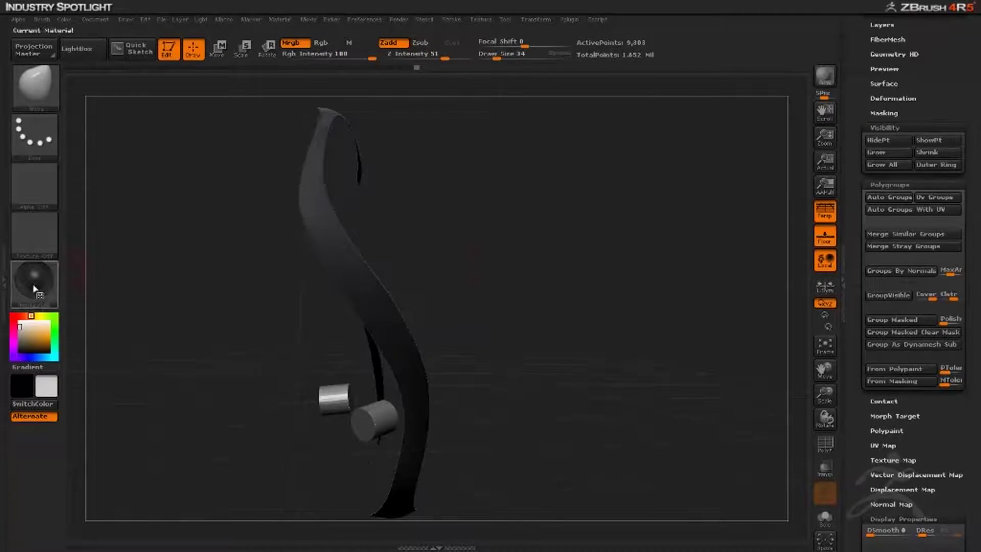
Fill the visible headrest, bolsters and side panels with the MatCap Pearl Cavity material in near-white and show the whole seat
click(35, 289)
click(296, 255)
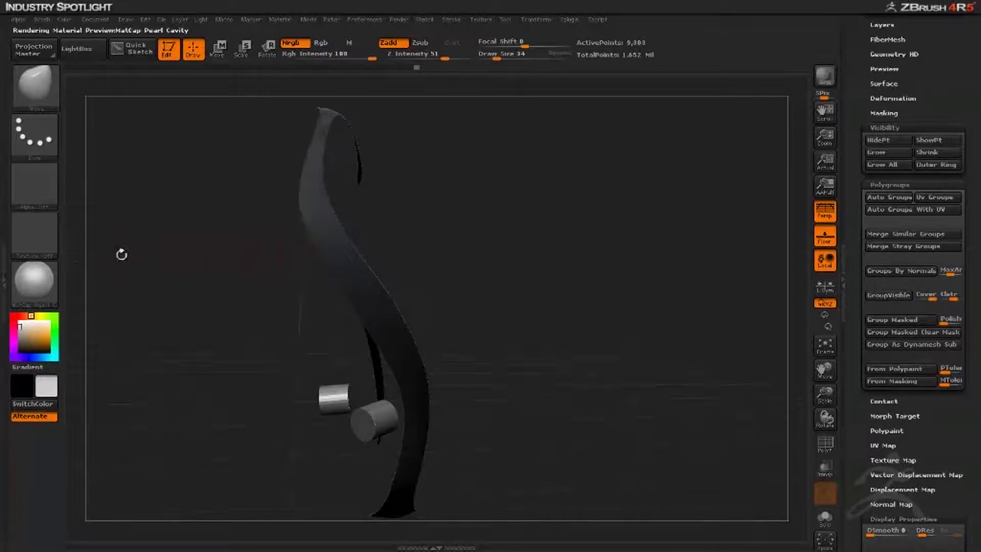
click(20, 323)
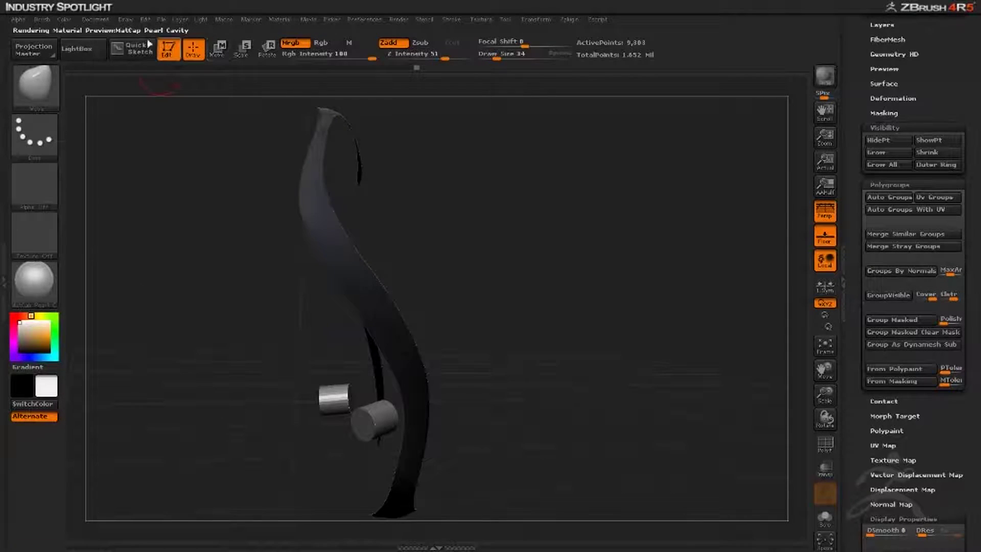
click(64, 20)
click(95, 248)
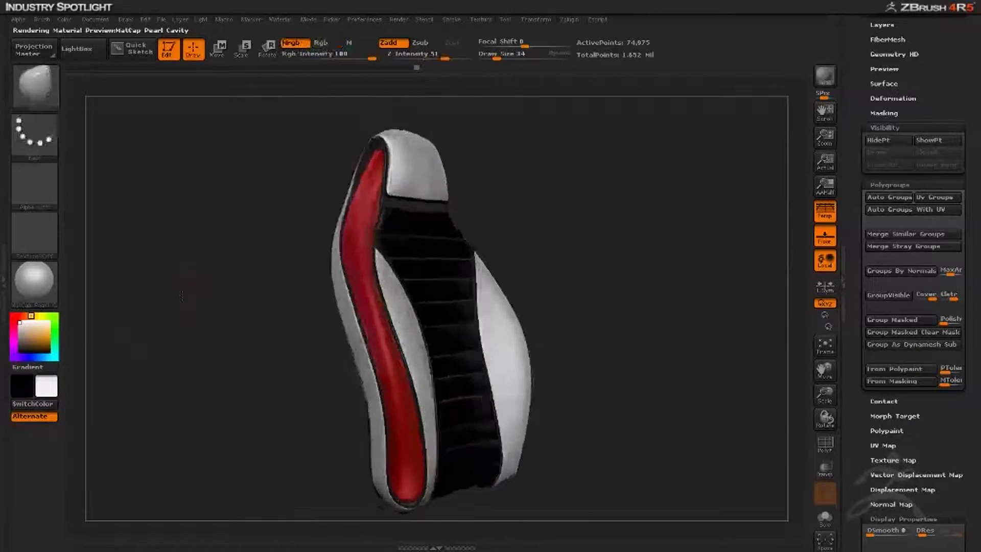
Isolate the red side inset strips, darken them with a color-only fill of gray RGB 125 and show the whole seat
mouse_move(182, 296)
mouse_down()
mouse_move(154, 297)
mouse_move(261, 302)
mouse_move(320, 288)
mouse_move(229, 306)
mouse_move(217, 352)
mouse_move(217, 268)
mouse_move(228, 338)
mouse_move(179, 329)
mouse_up()
ctrl+shift+click(355, 281)
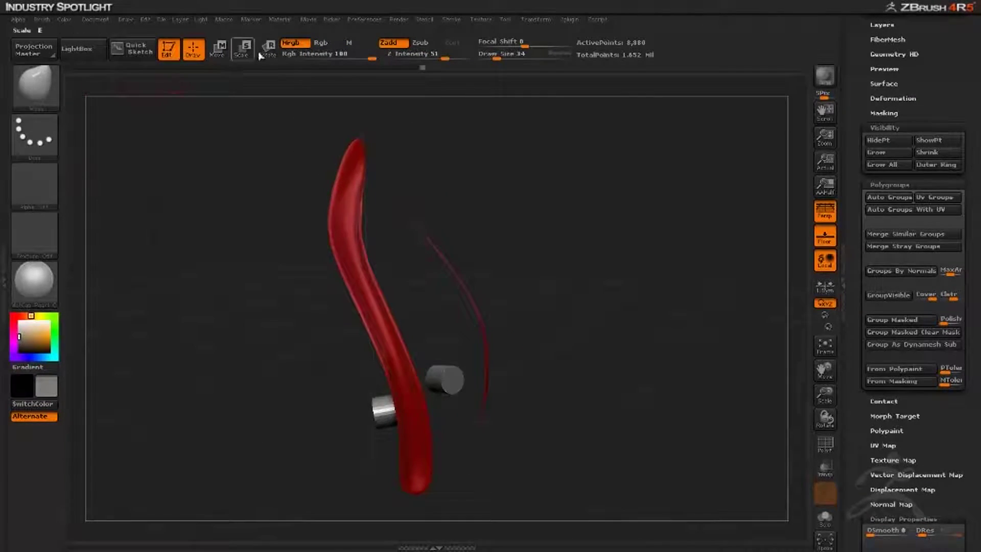
click(63, 20)
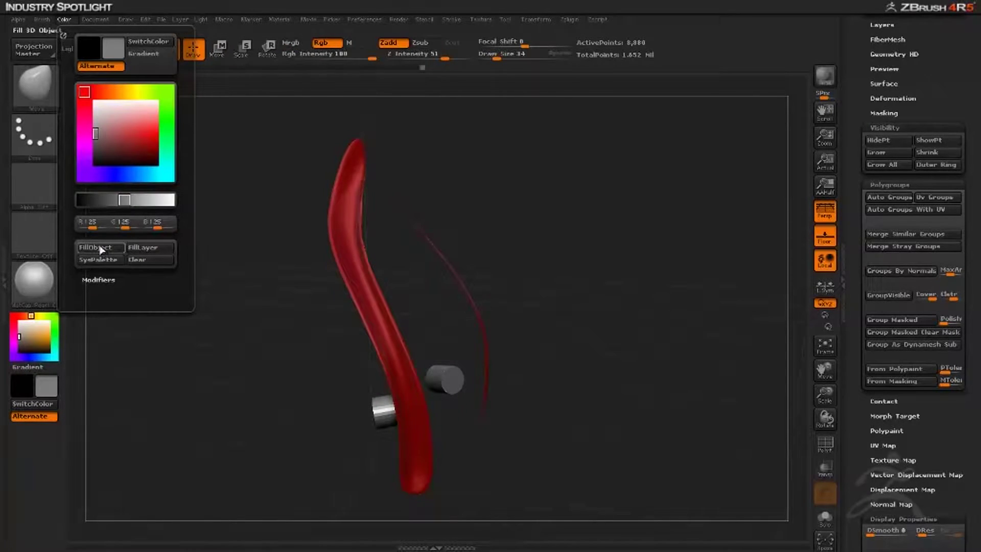
ctrl+shift+click(246, 336)
Render a shadowed preview of the whole seat and examine the materials from slightly different angles
drag(245, 336, 466, 214)
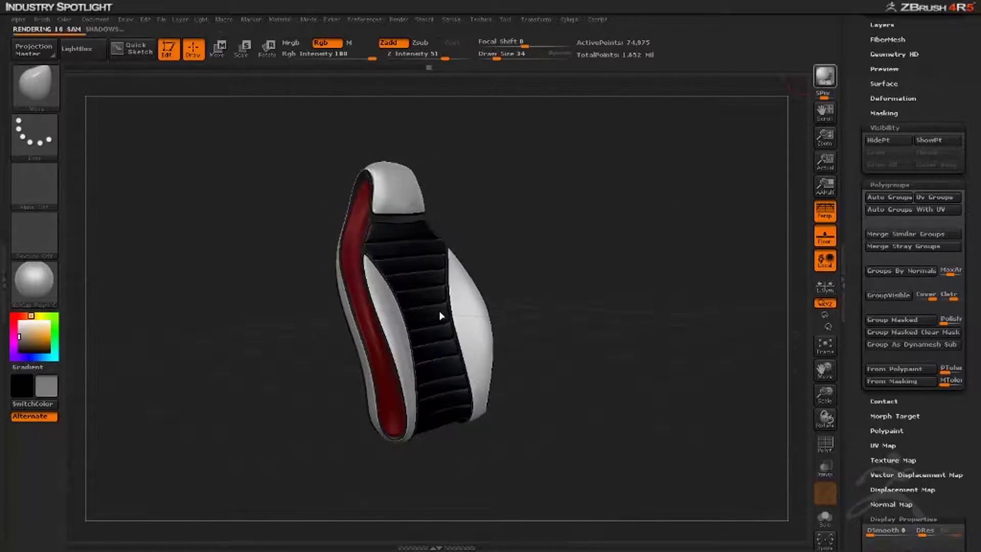
drag(307, 384, 311, 380)
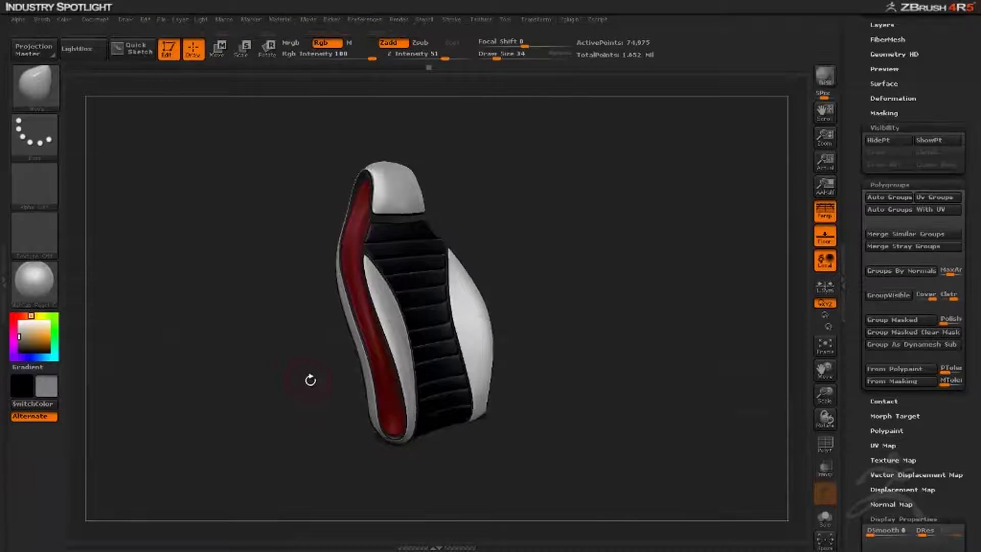
mouse_move(283, 415)
mouse_down()
mouse_move(290, 420)
mouse_move(279, 398)
mouse_up()
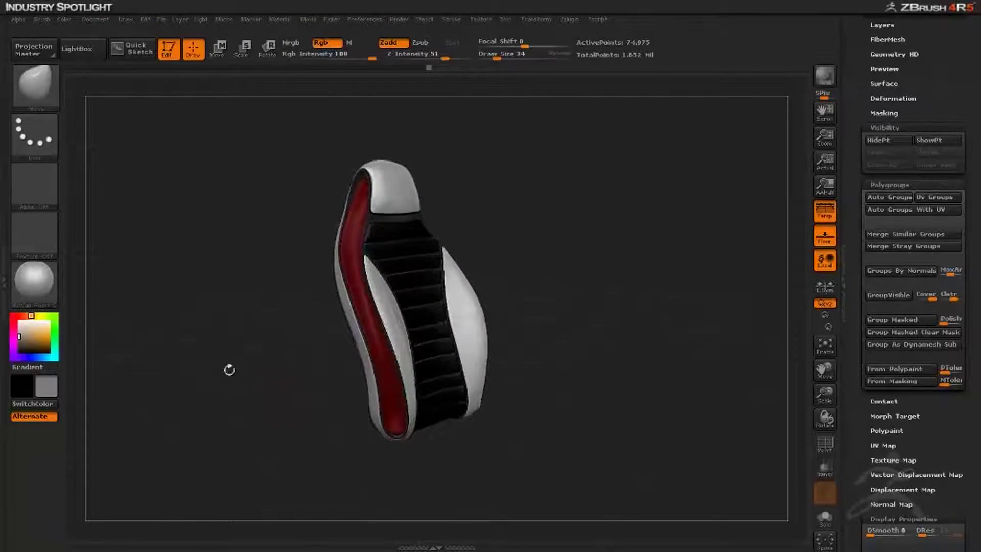
drag(246, 315, 237, 321)
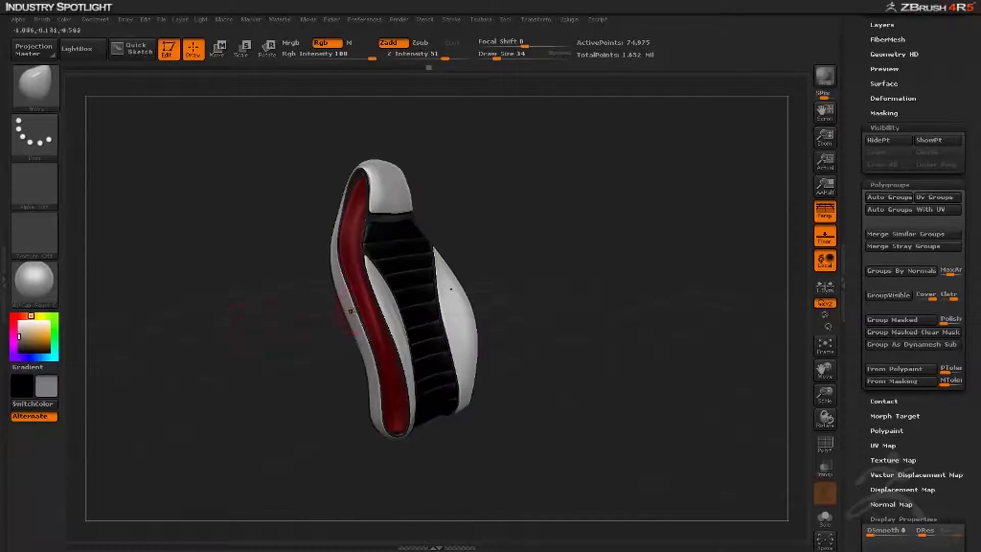
Isolate the side inset strips, choose white and the Metal 01 material, apply a color-only fill and show the whole seat
ctrl+shift+click(366, 304)
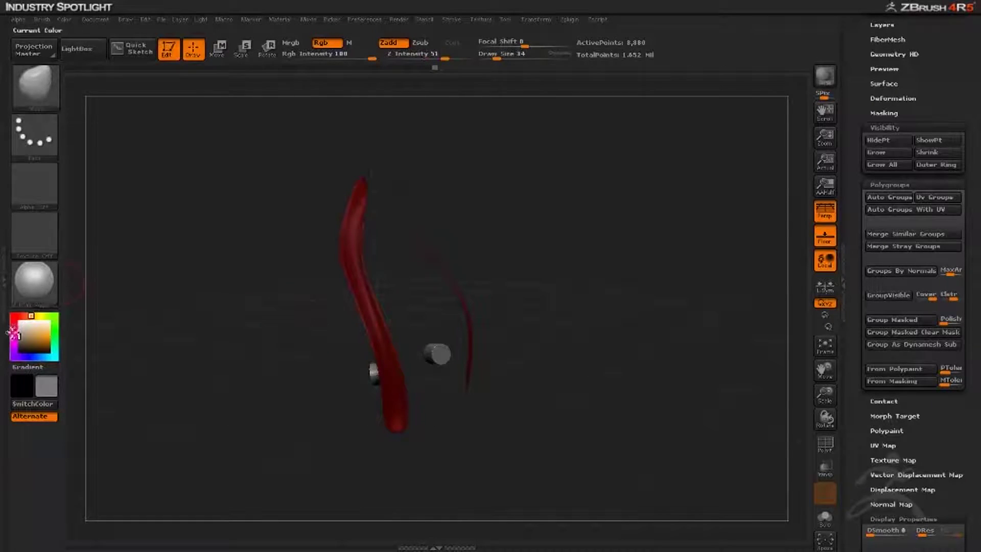
click(24, 307)
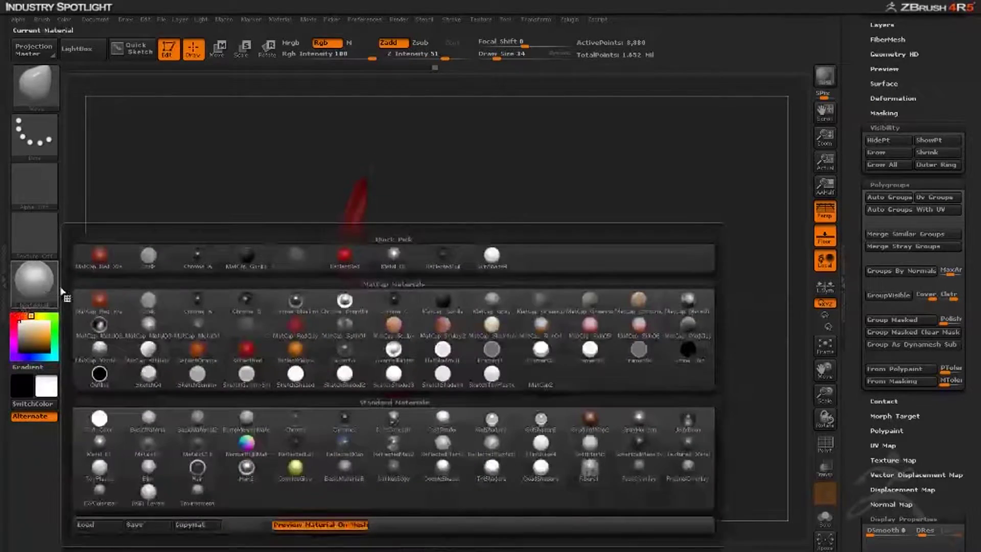
click(111, 446)
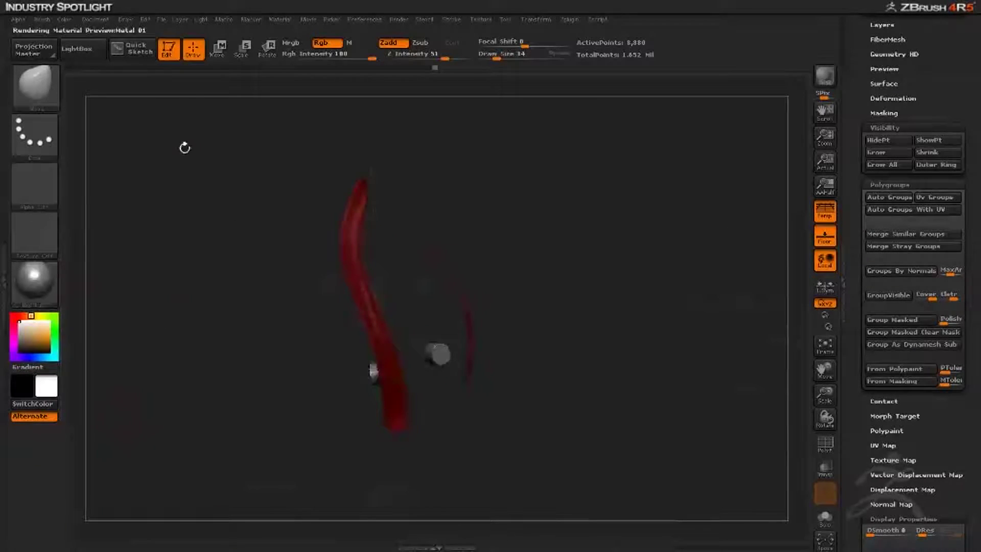
click(65, 20)
click(114, 250)
ctrl+shift+click(201, 337)
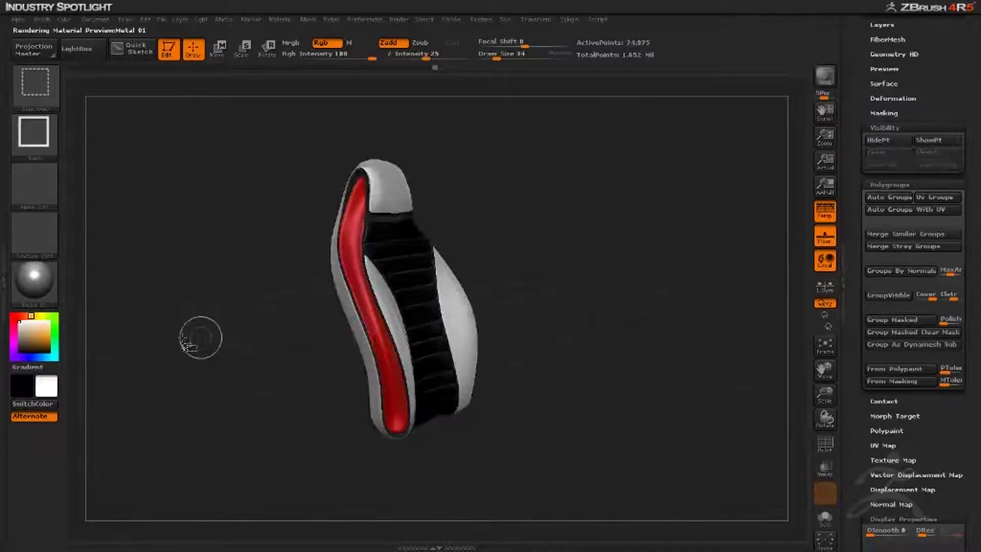
drag(155, 288, 298, 295)
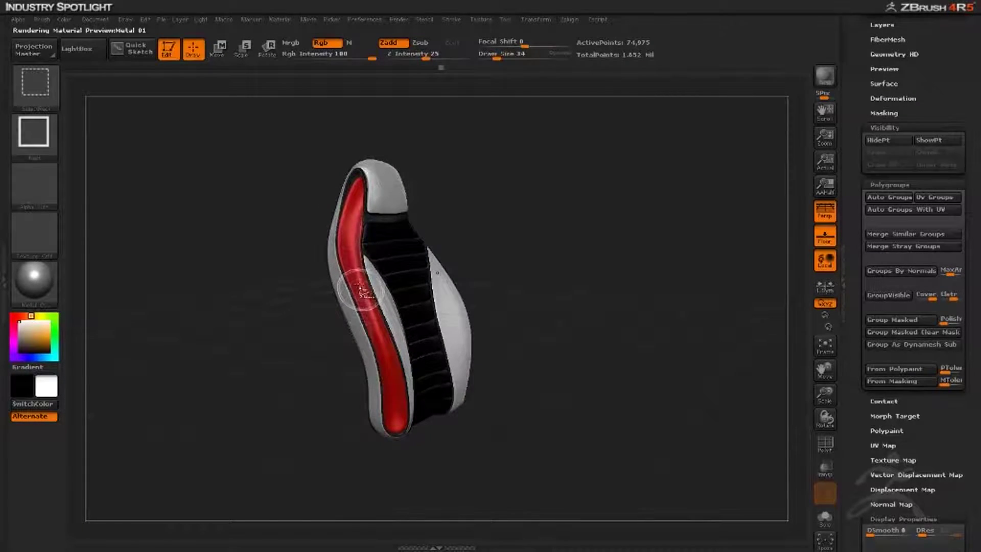
Isolate the side inset strips, fill them with both the Metal 01 material and white, and show the whole seat
ctrl+shift+click(362, 291)
click(65, 20)
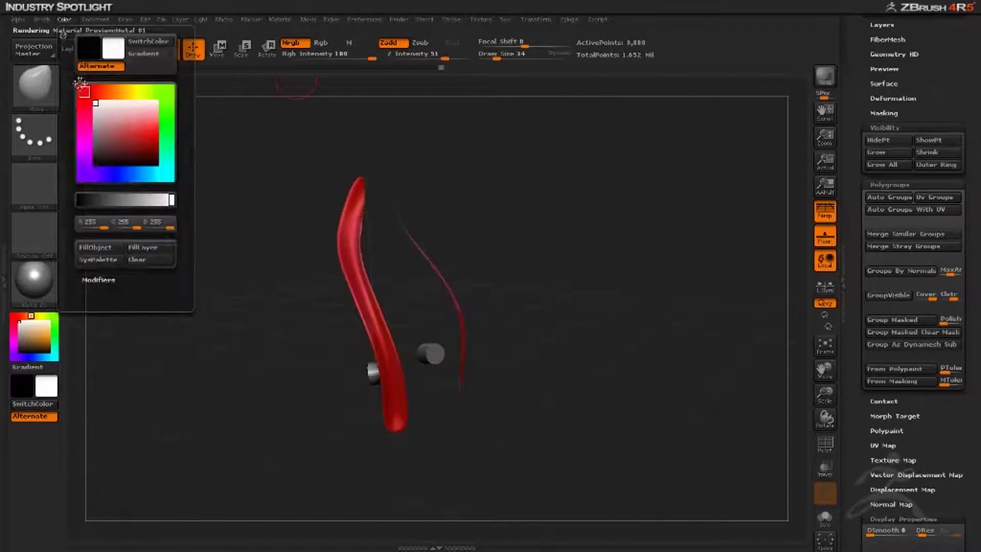
click(102, 249)
ctrl+shift+click(193, 346)
Isolate the back shell and fill it with the Metal 01 material in white
mouse_move(193, 346)
mouse_down()
mouse_move(219, 351)
mouse_move(178, 347)
mouse_move(208, 346)
mouse_move(221, 291)
mouse_move(236, 357)
mouse_move(207, 355)
mouse_move(278, 347)
mouse_up()
ctrl+shift+click(278, 347)
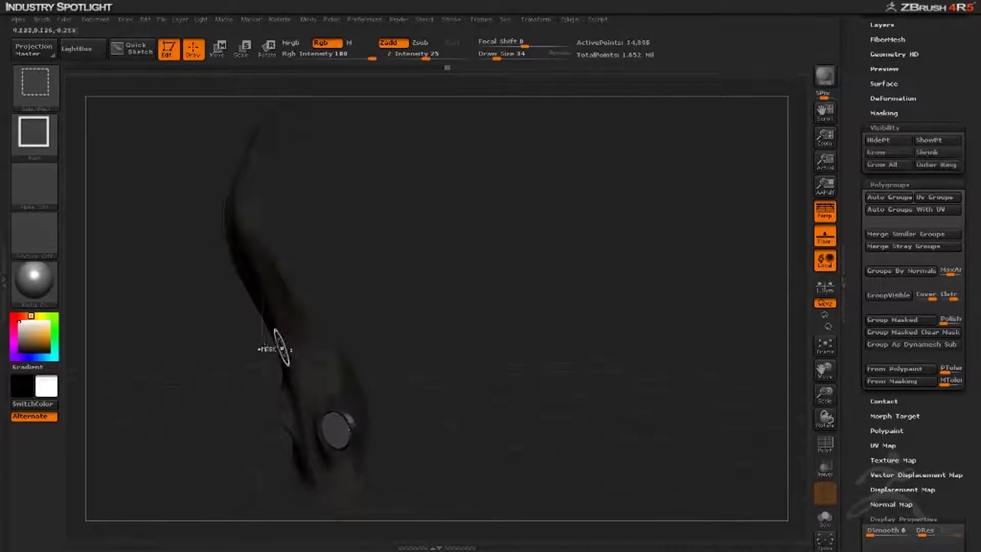
click(63, 20)
click(101, 247)
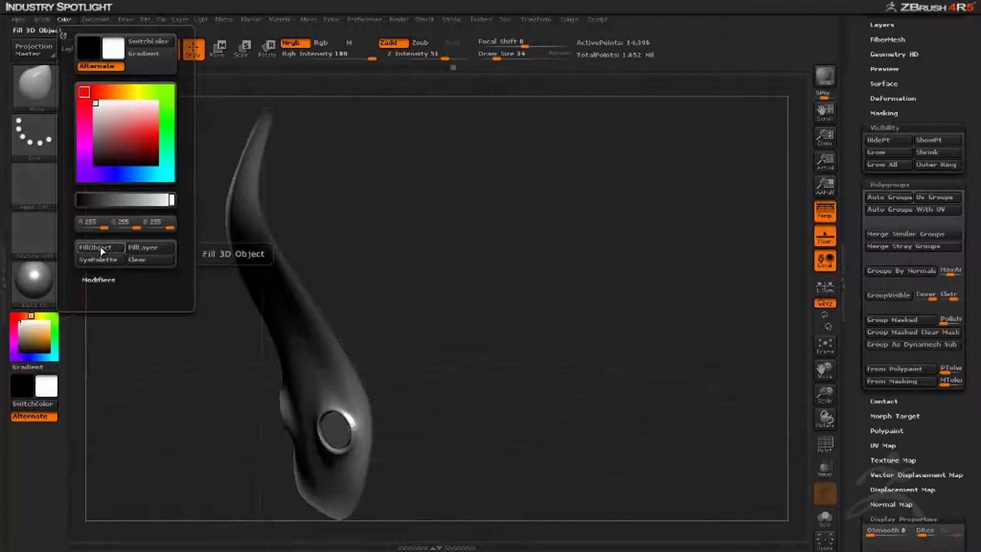
Refill the back shell with a darker gray of RGB 100, show the whole seat and check it from the front
click(92, 140)
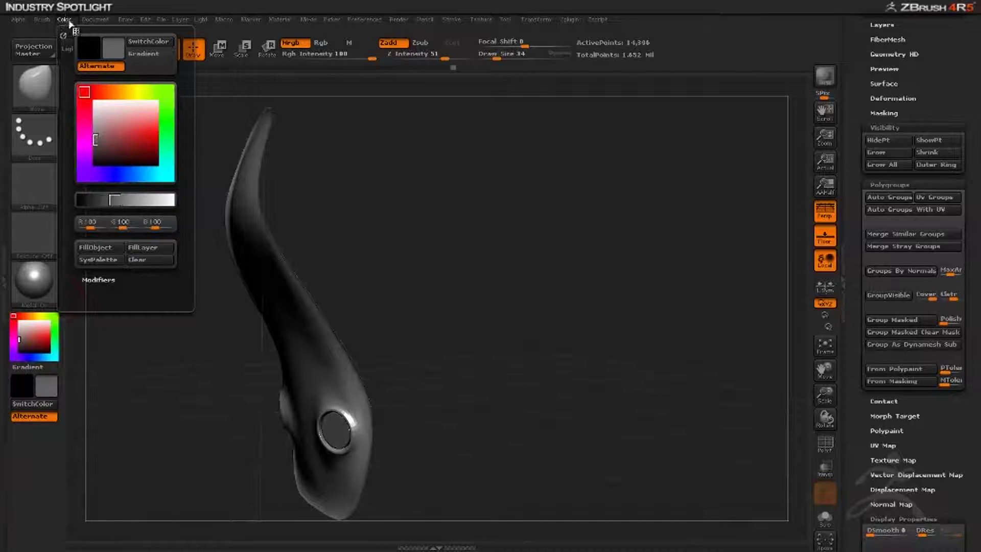
click(102, 248)
ctrl+shift+click(175, 340)
drag(174, 340, 271, 343)
drag(162, 439, 174, 348)
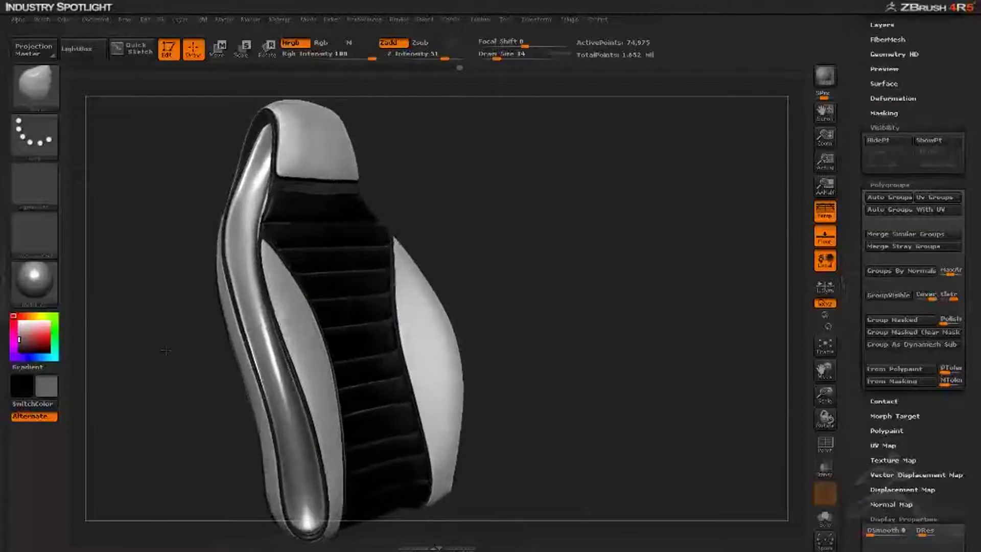
Isolate the side inset strips, fill them with the RGB 100 gray, show the whole seat and check it from several angles
ctrl+shift+click(225, 302)
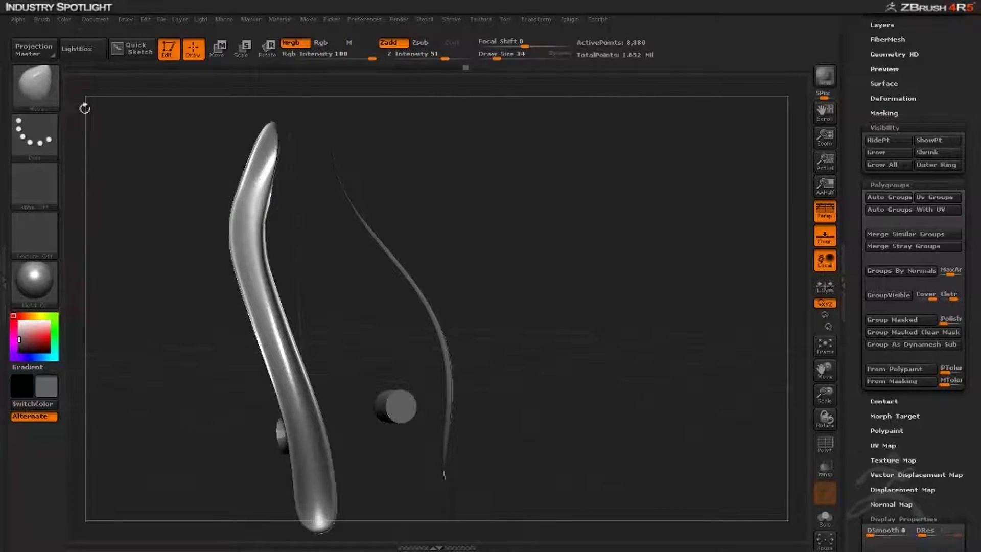
click(64, 21)
click(100, 249)
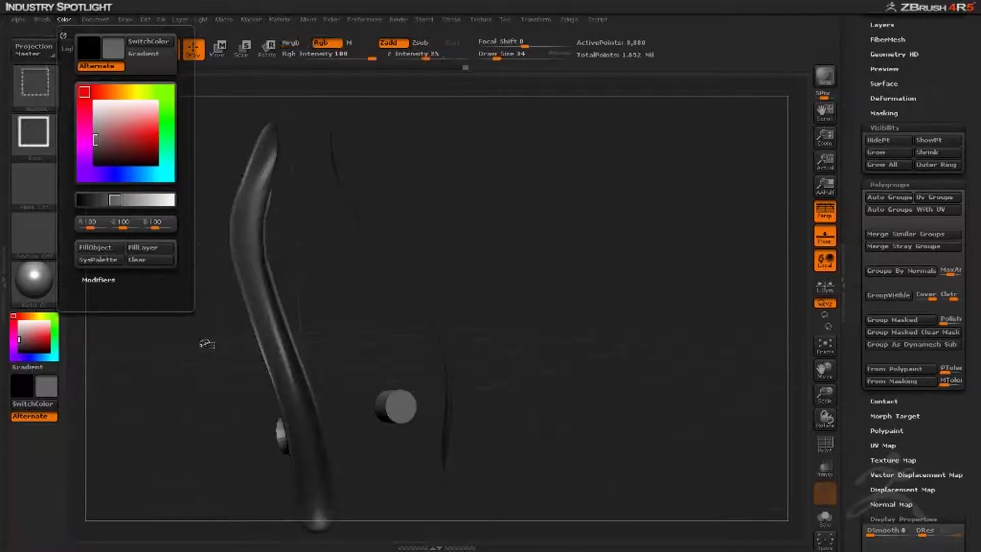
ctrl+shift+click(159, 349)
mouse_move(156, 351)
mouse_down()
mouse_move(219, 350)
mouse_move(126, 359)
mouse_move(165, 369)
mouse_move(204, 335)
mouse_move(250, 329)
mouse_move(196, 338)
mouse_move(317, 305)
mouse_up()
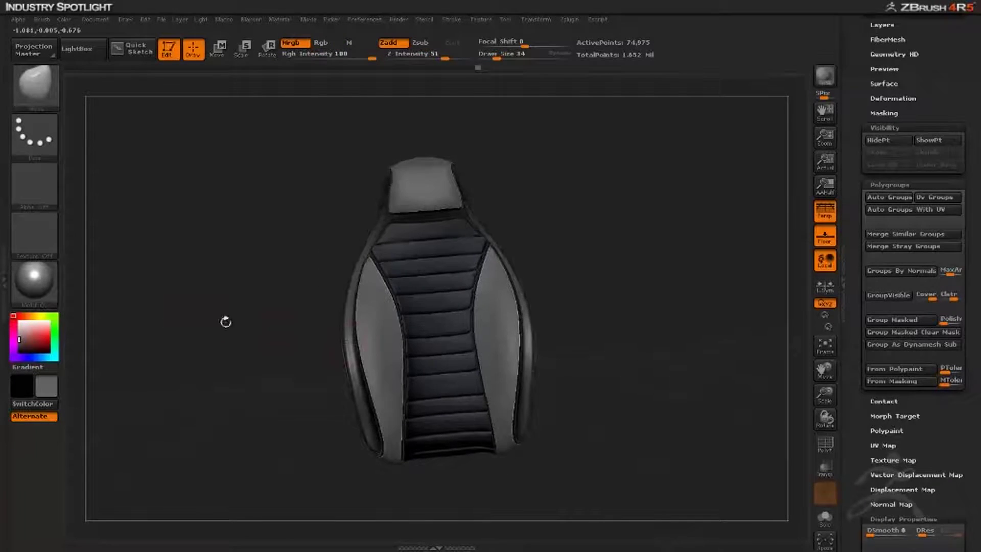
drag(247, 322, 382, 340)
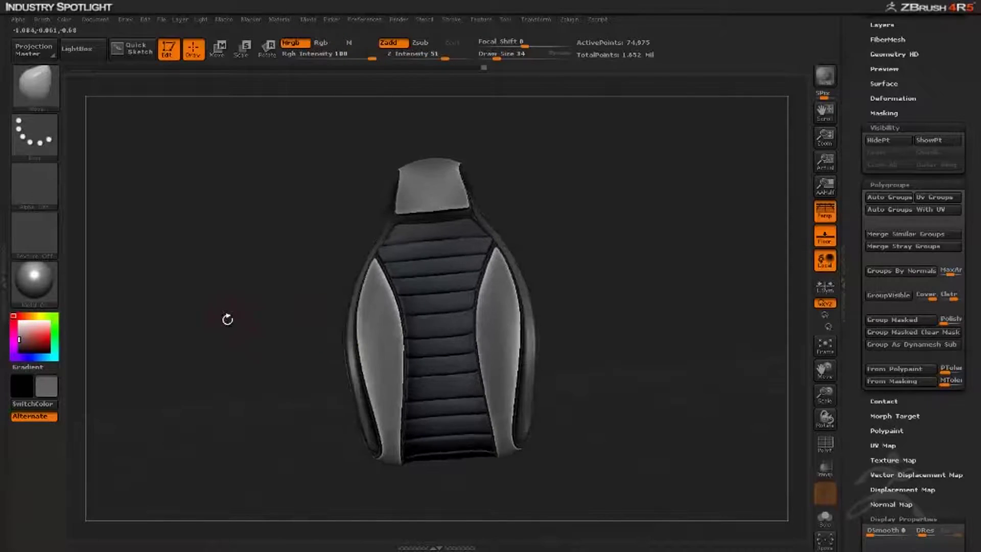
alt+drag(228, 318, 385, 312)
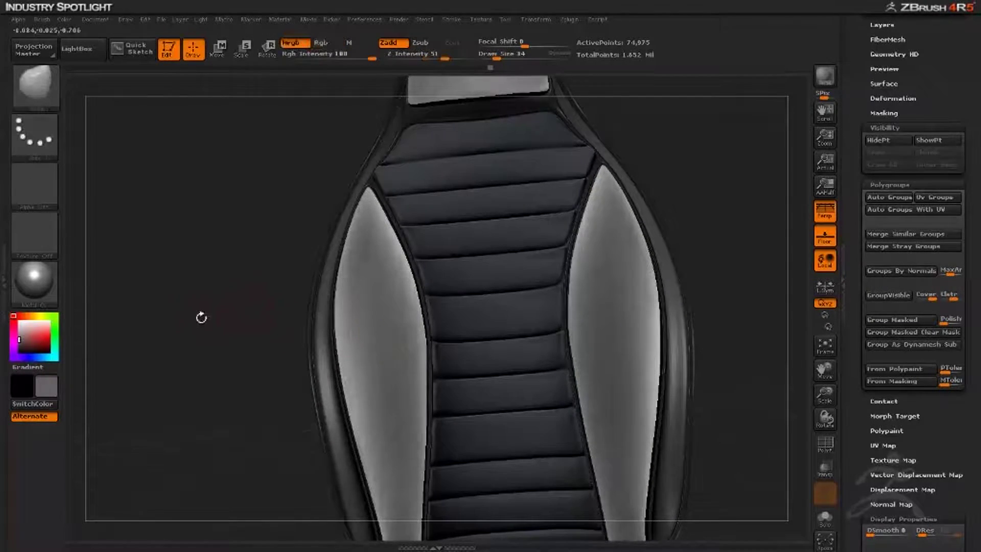
mouse_move(199, 317)
mouse_down()
mouse_move(233, 317)
mouse_move(202, 314)
mouse_move(212, 321)
mouse_move(175, 339)
mouse_move(249, 333)
mouse_move(180, 333)
mouse_move(214, 203)
mouse_up()
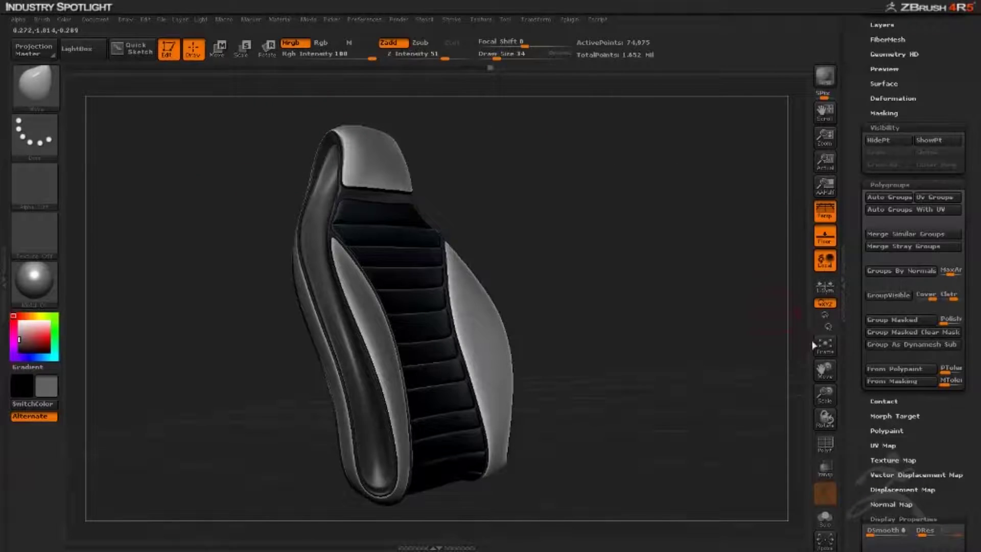
Open the Surface settings of the seat mesh to reach its noise options
mouse_move(857, 355)
mouse_down()
mouse_move(848, 266)
mouse_move(849, 342)
mouse_up()
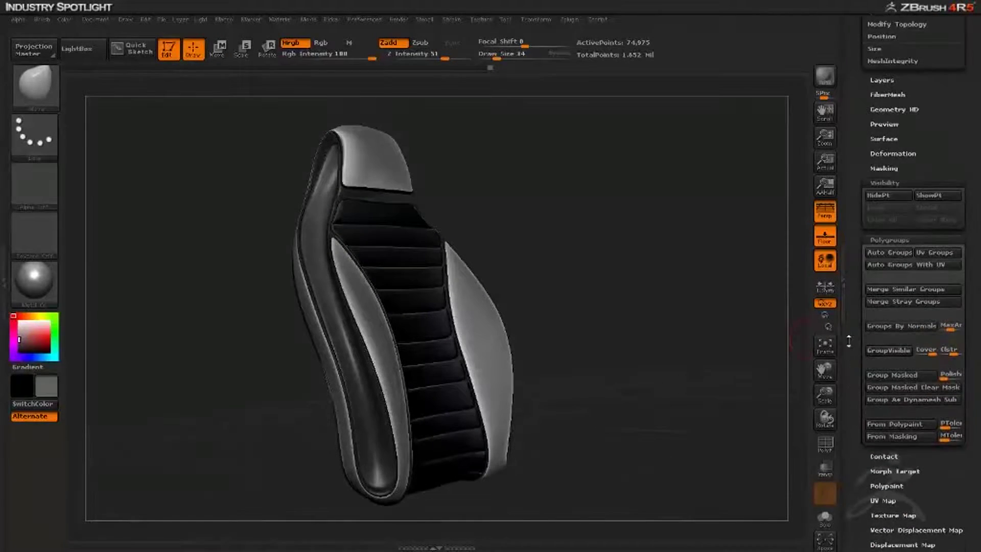
drag(851, 245, 858, 301)
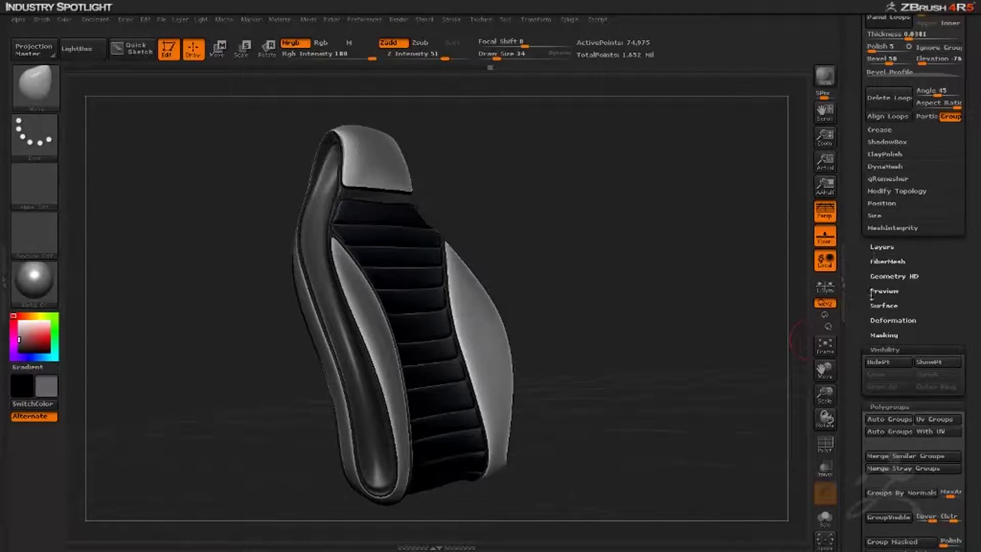
click(879, 305)
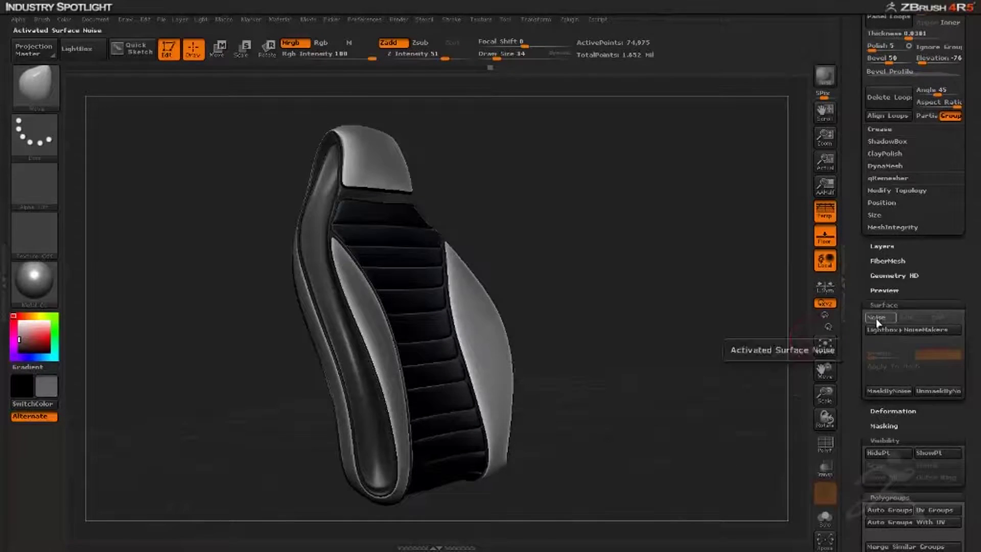
drag(505, 297, 500, 292)
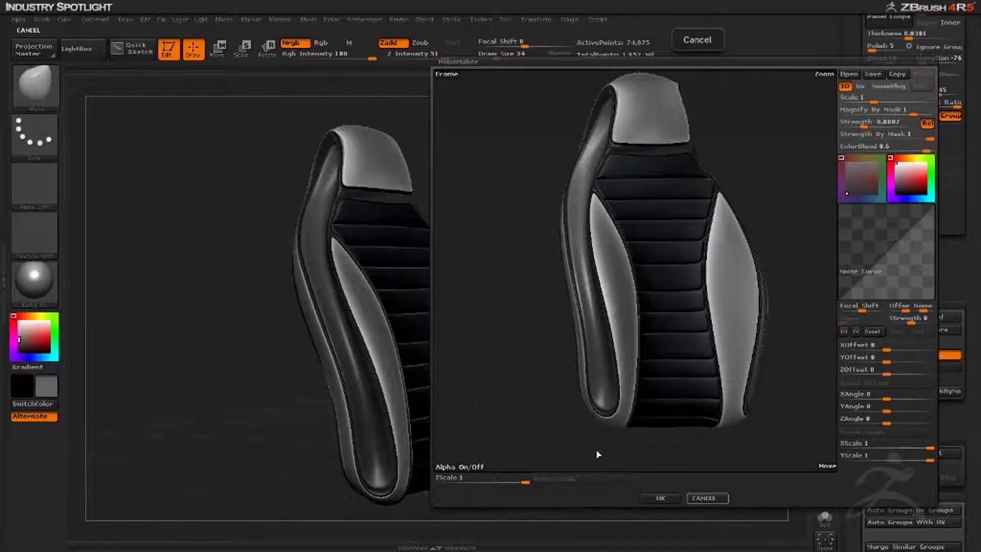
click(707, 499)
drag(199, 315, 169, 310)
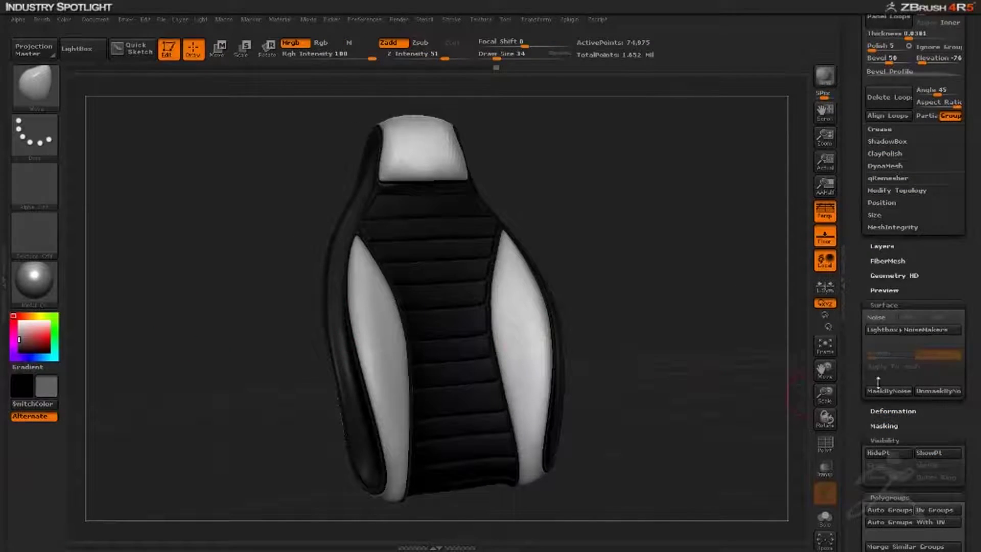
Add surface noise to the seat with a scale of 0.3427, a raised strength and a ColorBlend of -0.1212, previewed from the front
click(879, 319)
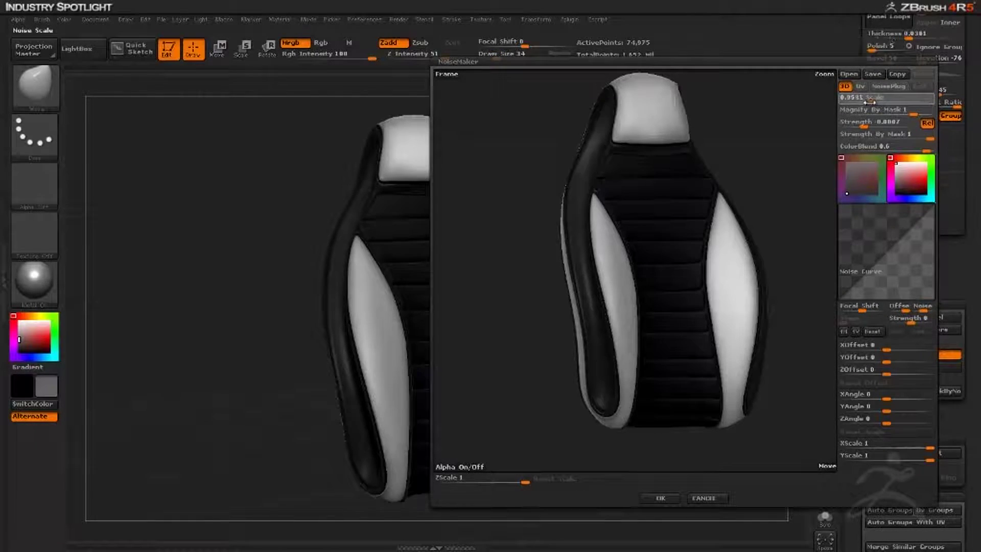
drag(865, 101, 869, 101)
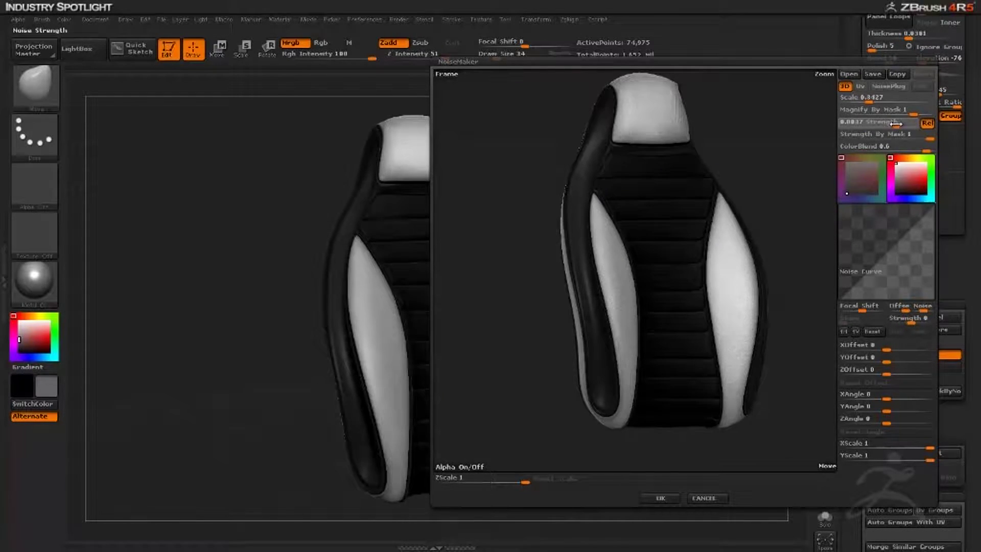
drag(925, 151, 865, 151)
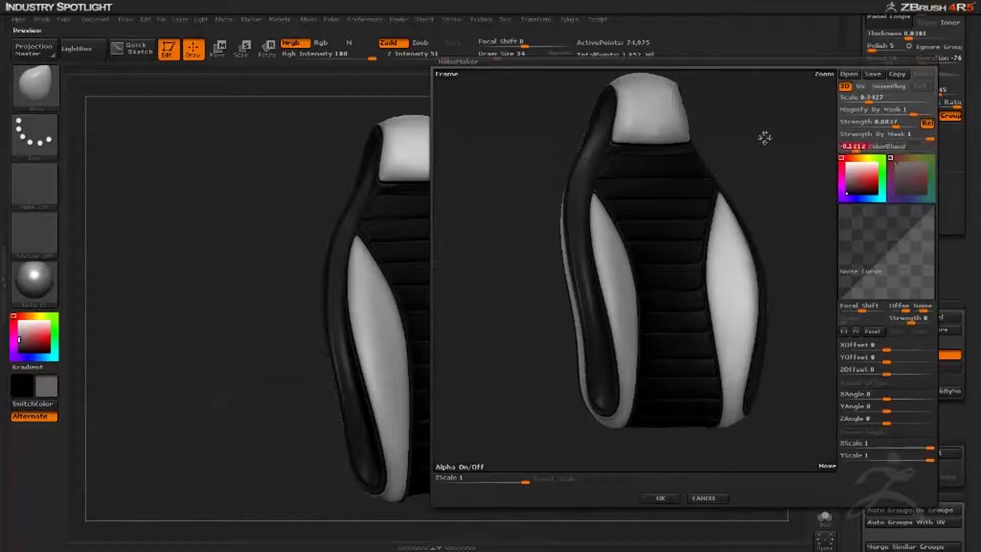
drag(520, 234, 555, 241)
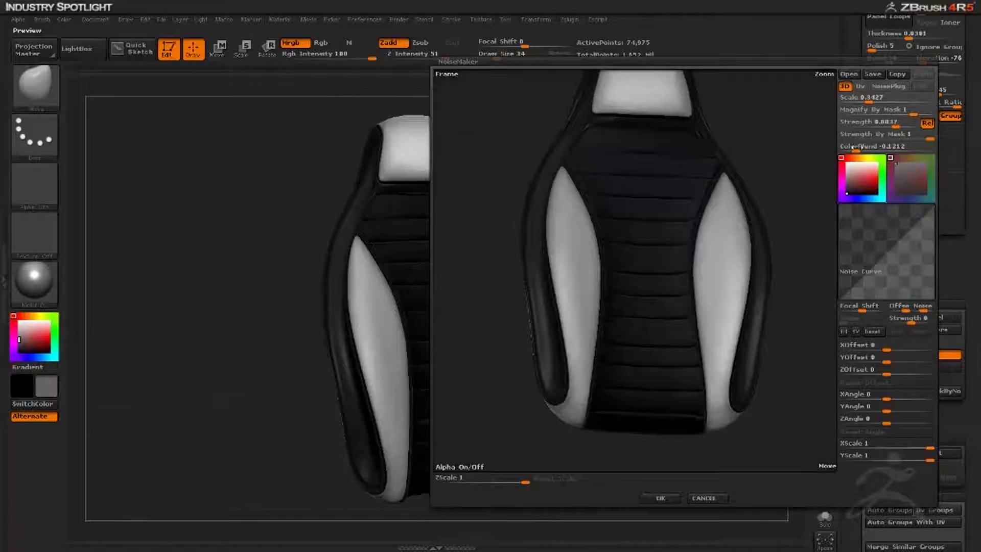
Activate NoisePlug, try the Cheetah pattern and choose Corrugated as the noise pattern
click(889, 87)
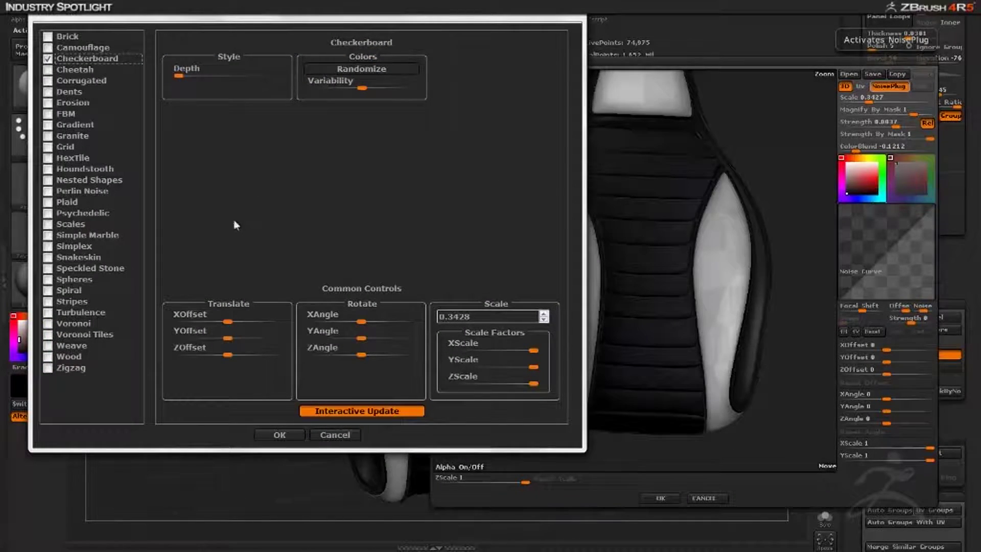
click(56, 80)
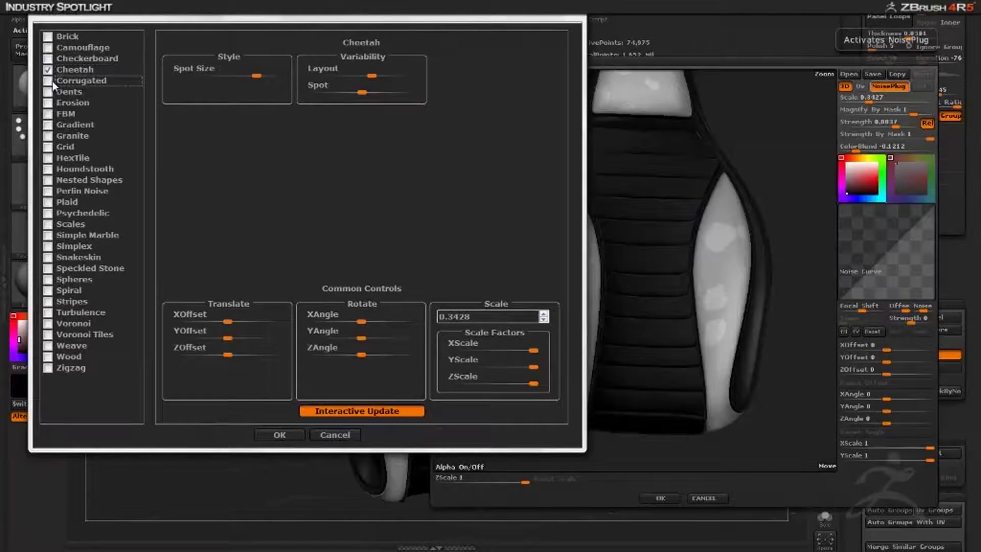
click(49, 93)
click(57, 85)
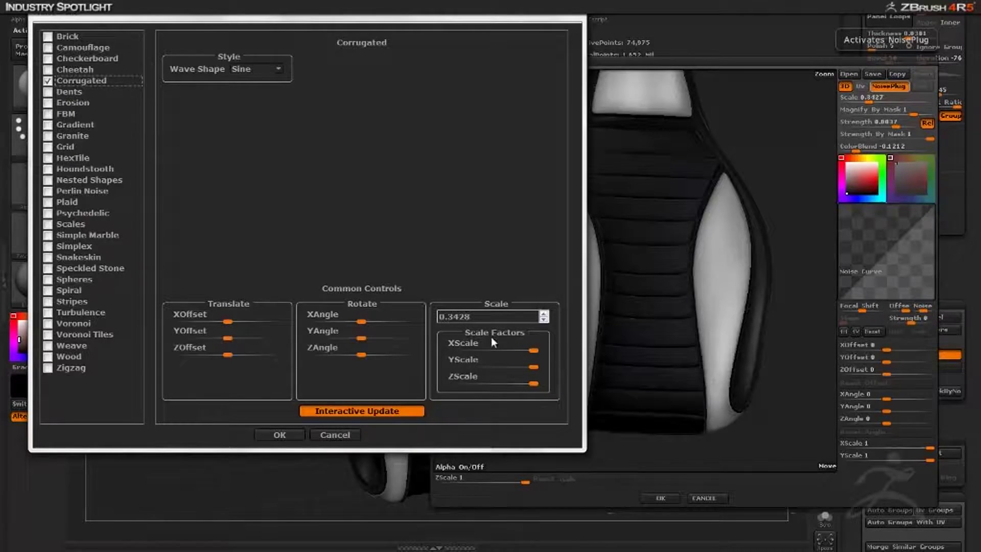
Set the corrugated pattern's scale to 0.1001, its Y angle to 1 and its Z angle to 91 so the ribs run horizontally
click(543, 320)
click(543, 320)
click(543, 320)
click(544, 314)
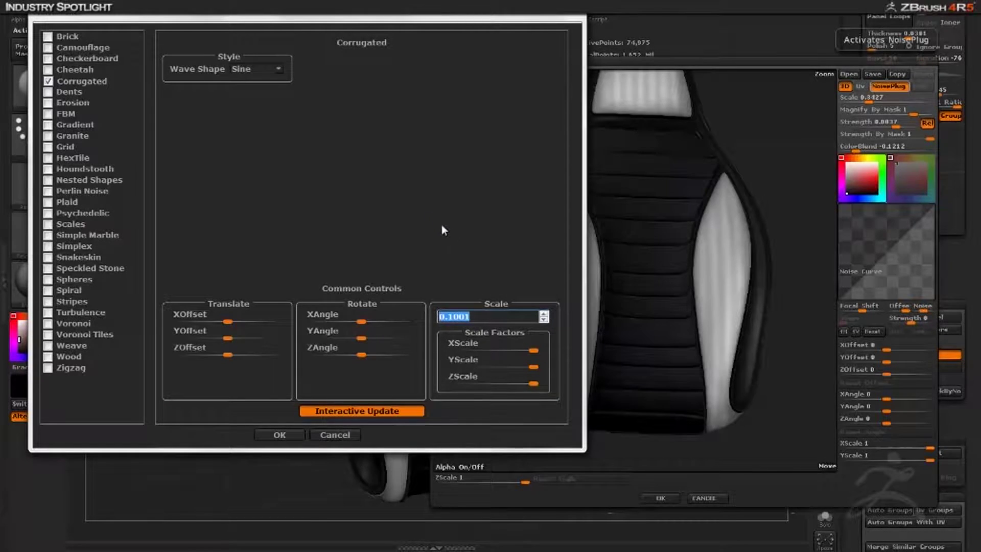
drag(432, 17, 355, 30)
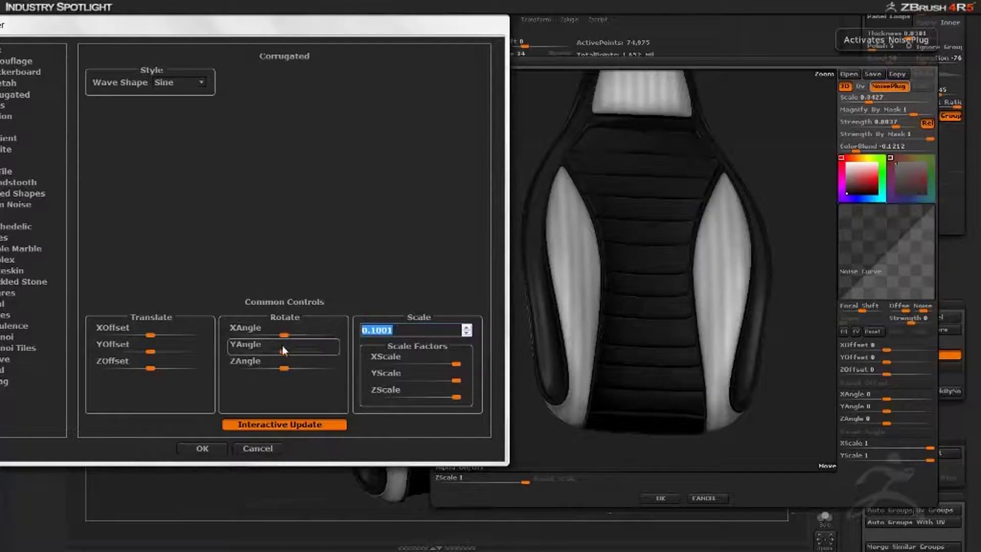
mouse_move(281, 351)
mouse_down()
mouse_move(347, 351)
mouse_move(283, 355)
mouse_up()
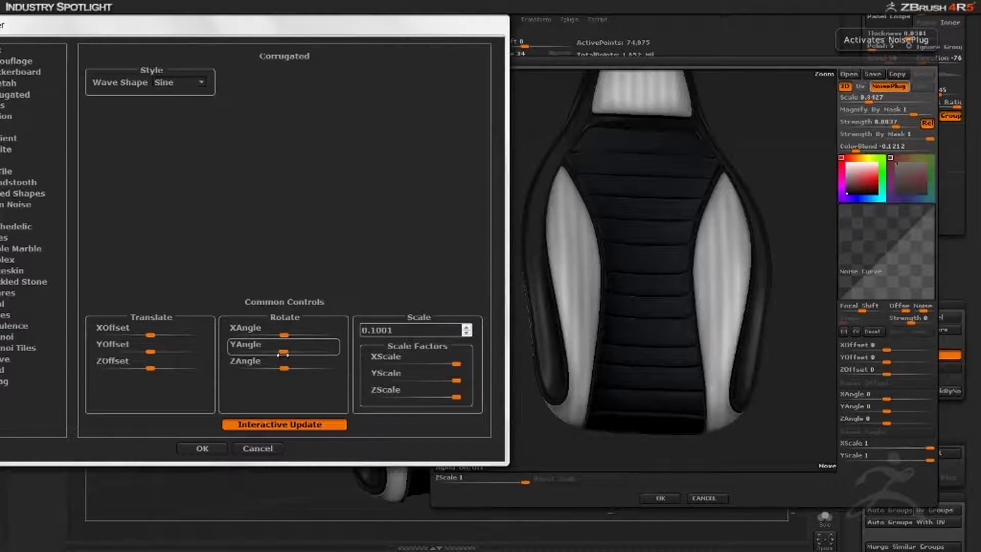
drag(284, 368, 307, 374)
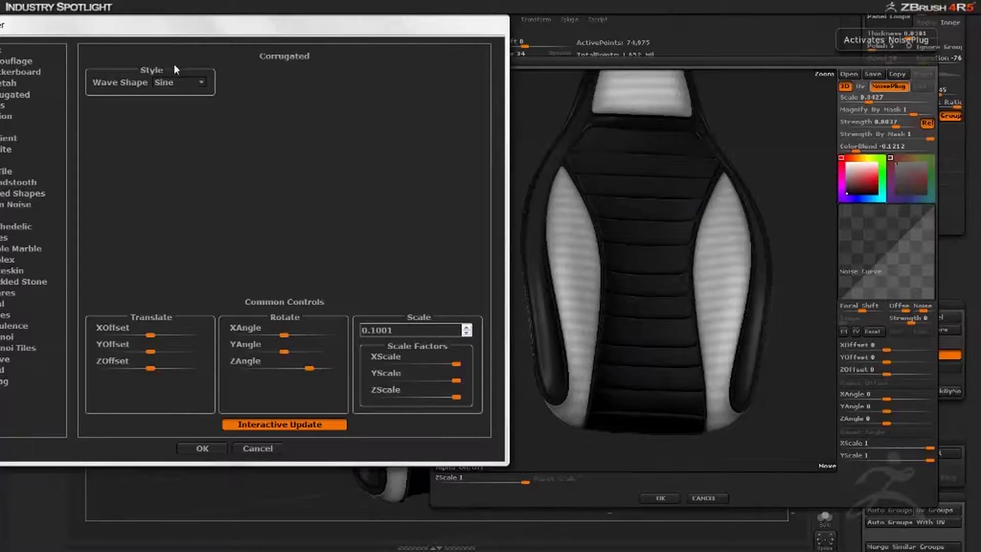
Try the Ribbon wave shape, set the corrugation's wave shape to Sawtooth and accept the pattern
click(200, 83)
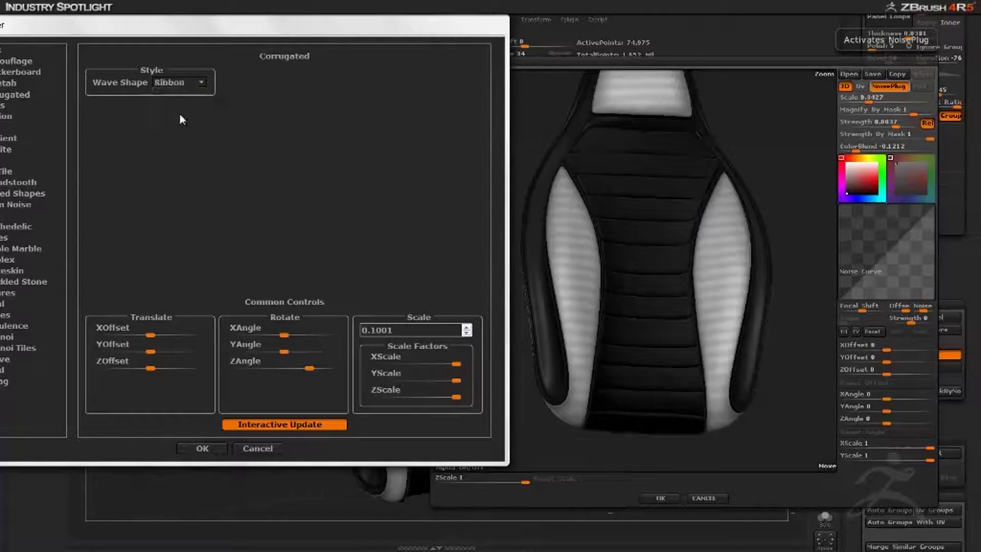
click(200, 82)
click(186, 103)
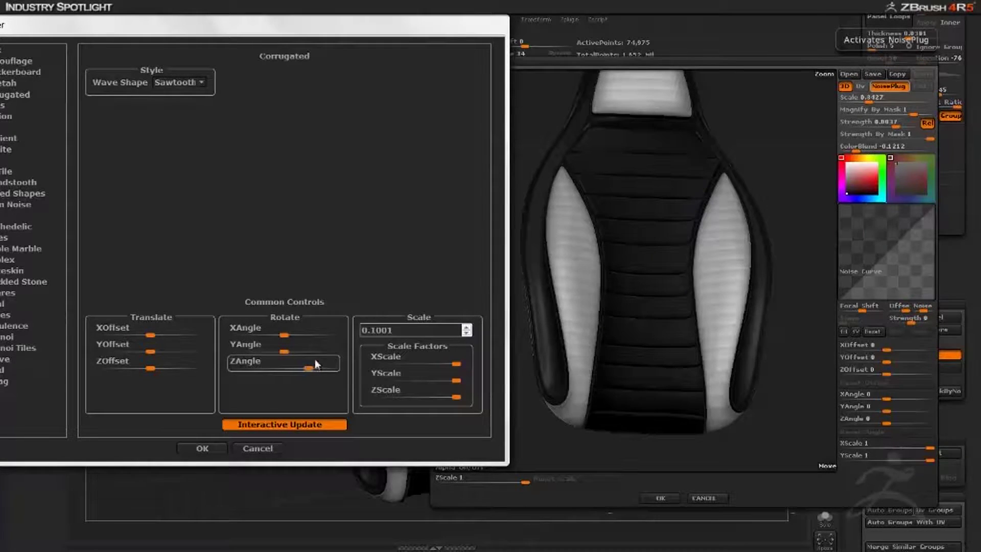
click(203, 448)
Set the noise scale to 0.0554, strength to 0.1554 and ColorBlend to -0.3016, and accept the noise
drag(865, 101, 862, 102)
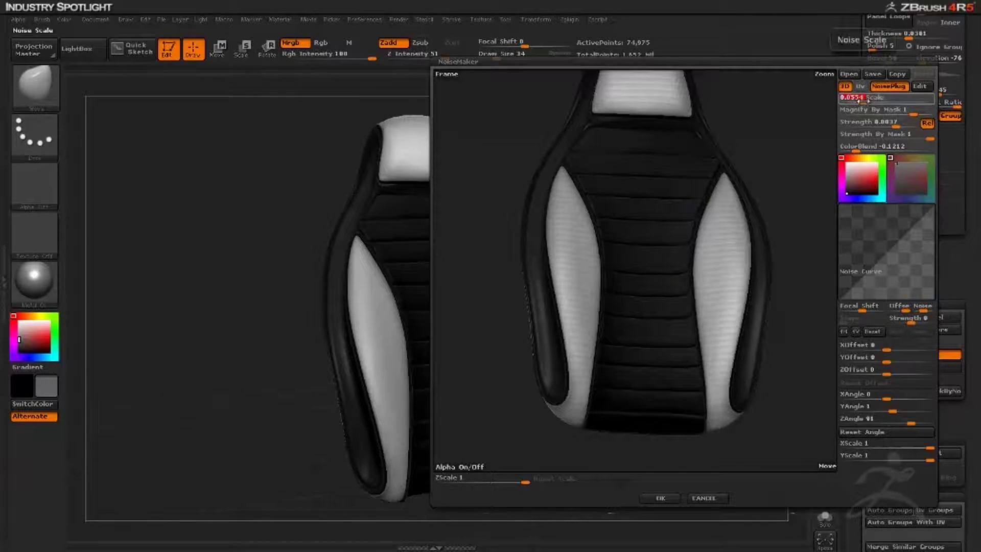
drag(891, 126, 911, 125)
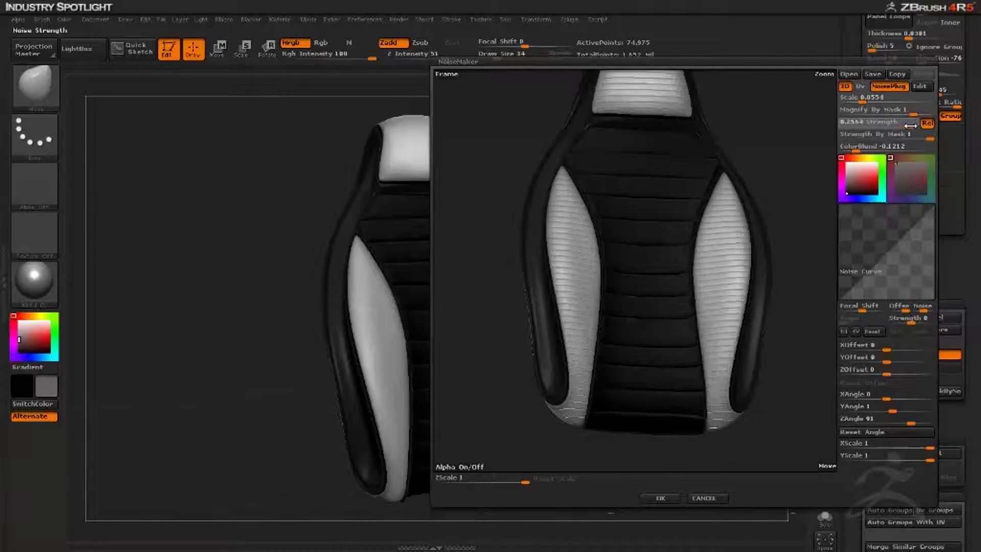
drag(908, 125, 907, 125)
mouse_move(855, 147)
mouse_down()
mouse_move(842, 147)
mouse_move(866, 149)
mouse_move(849, 151)
mouse_up()
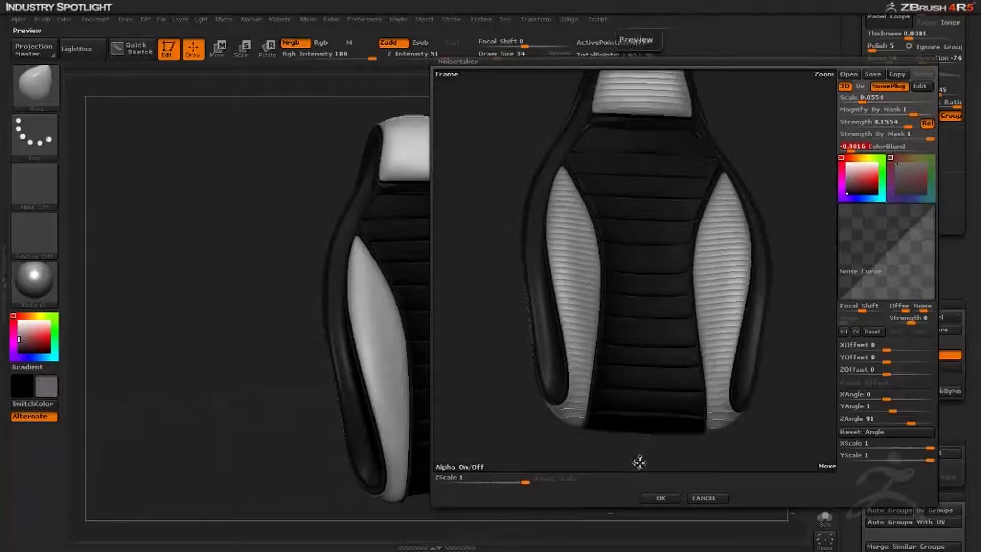
click(660, 498)
Examine the corrugated noise on the seat's white side panels up close from several angles
drag(252, 382, 462, 424)
alt+drag(339, 347, 346, 380)
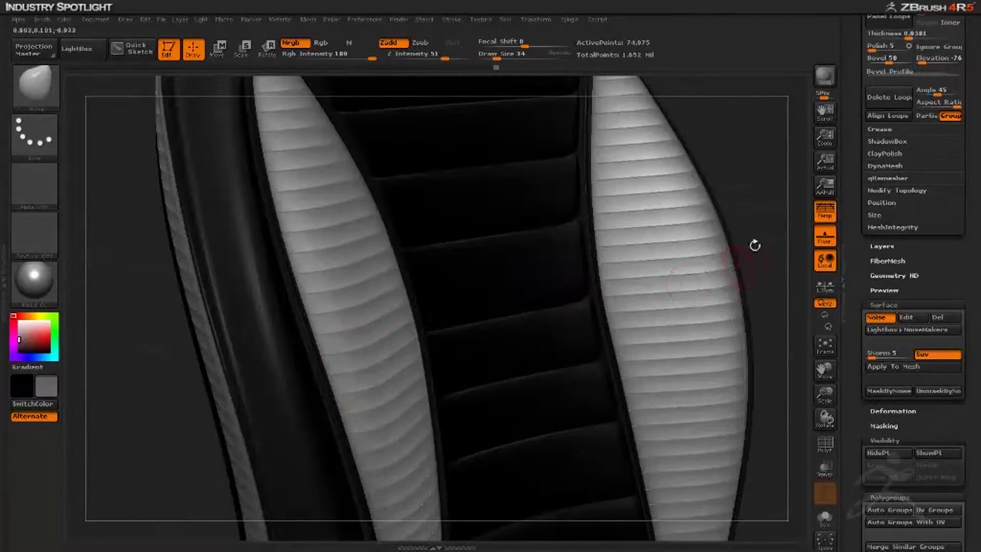
mouse_move(149, 374)
mouse_down()
mouse_move(221, 322)
mouse_move(137, 371)
mouse_move(156, 339)
mouse_move(258, 324)
mouse_up()
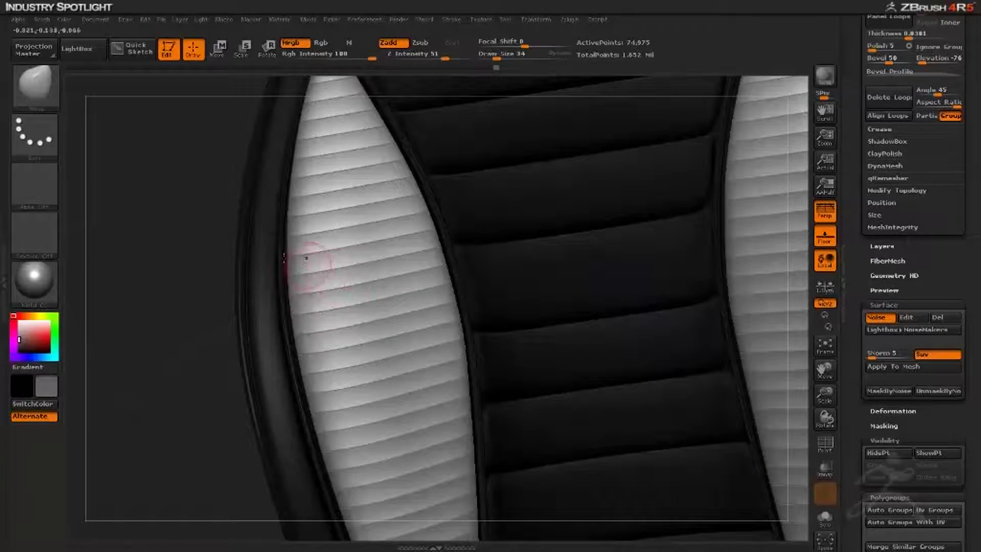
drag(153, 278, 263, 284)
mouse_move(186, 303)
mouse_down()
mouse_move(129, 311)
mouse_move(141, 322)
mouse_move(127, 321)
mouse_up()
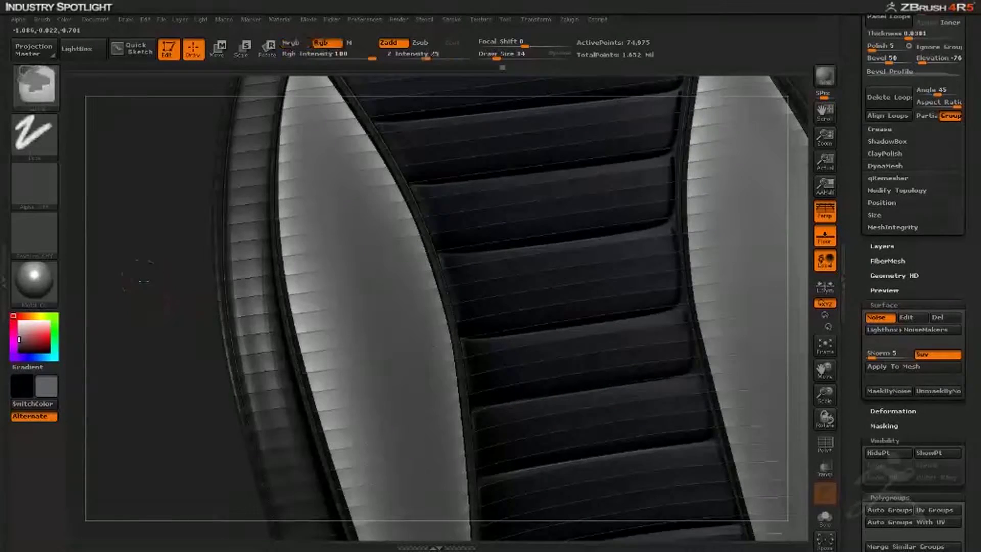
Toggle the mask inversion to compare where the noise falls, and preview the masked panels with a BPR render
ctrl+click(142, 281)
ctrl+click(143, 286)
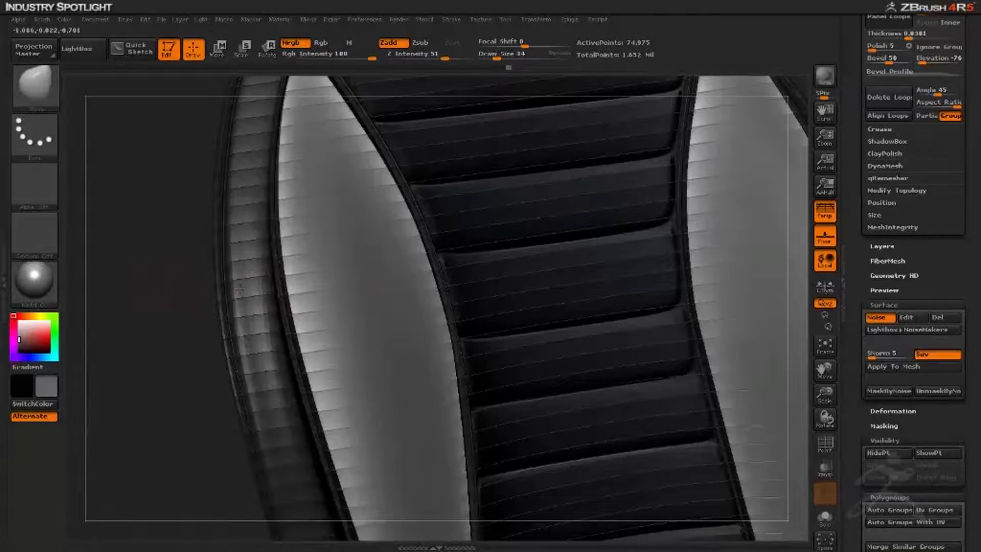
ctrl+click(129, 313)
drag(129, 313, 166, 372)
click(825, 78)
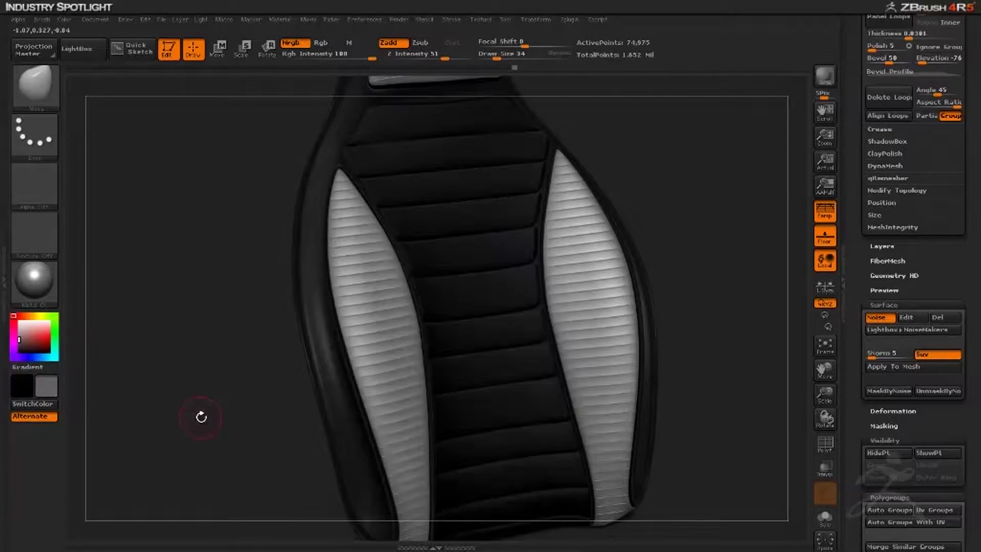
drag(204, 417, 595, 322)
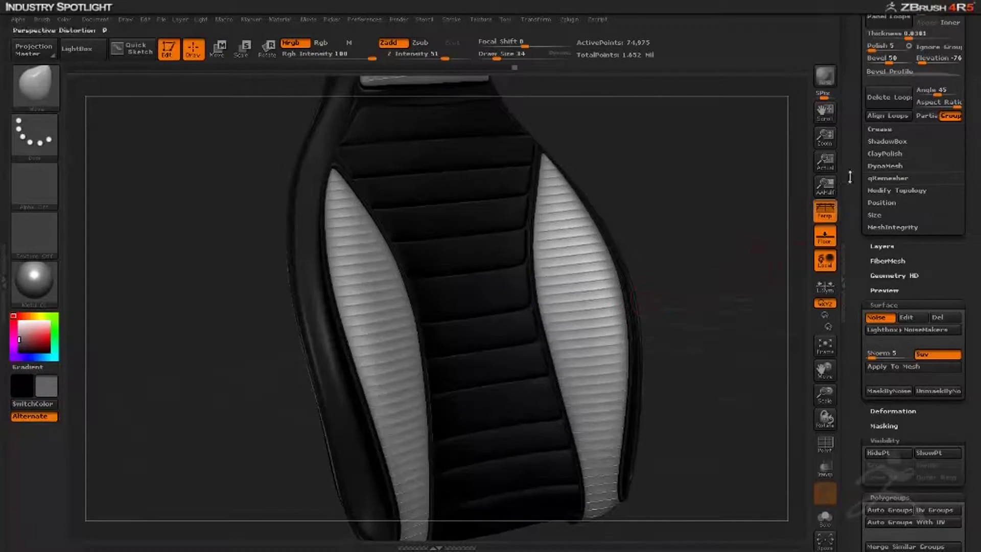
Edit the surface noise, change the Corrugated pattern's wave shape to Sine, and accept the pattern and the noise
drag(853, 145, 851, 179)
click(906, 337)
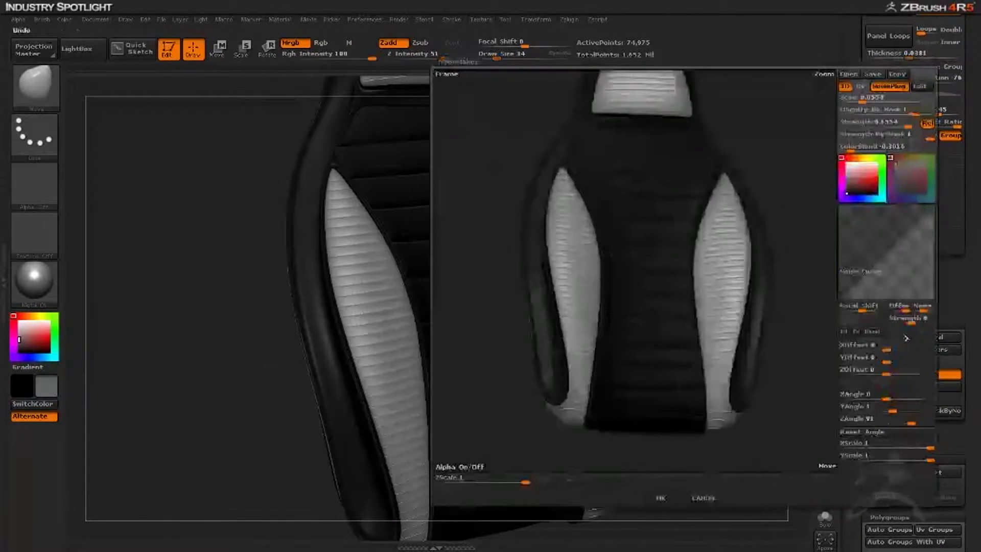
click(895, 87)
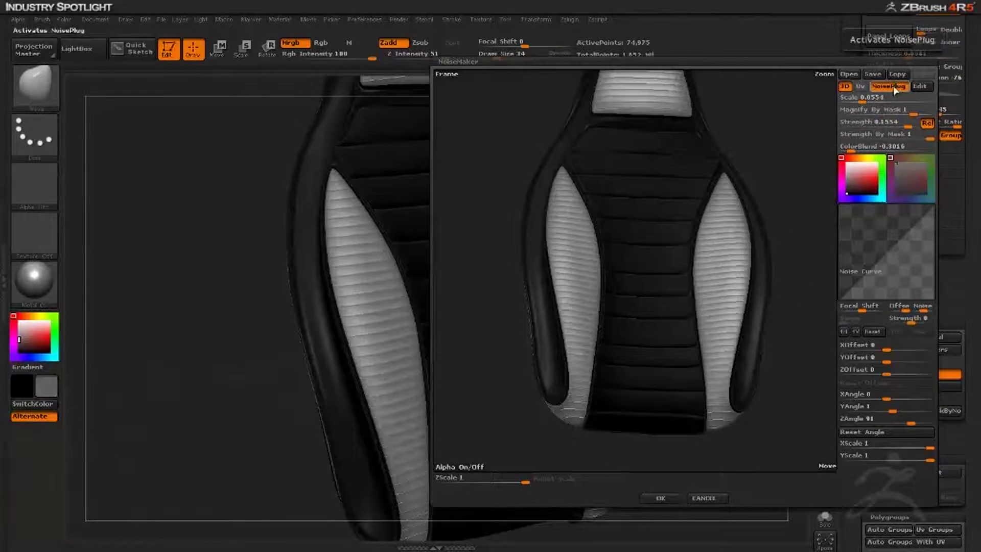
click(898, 89)
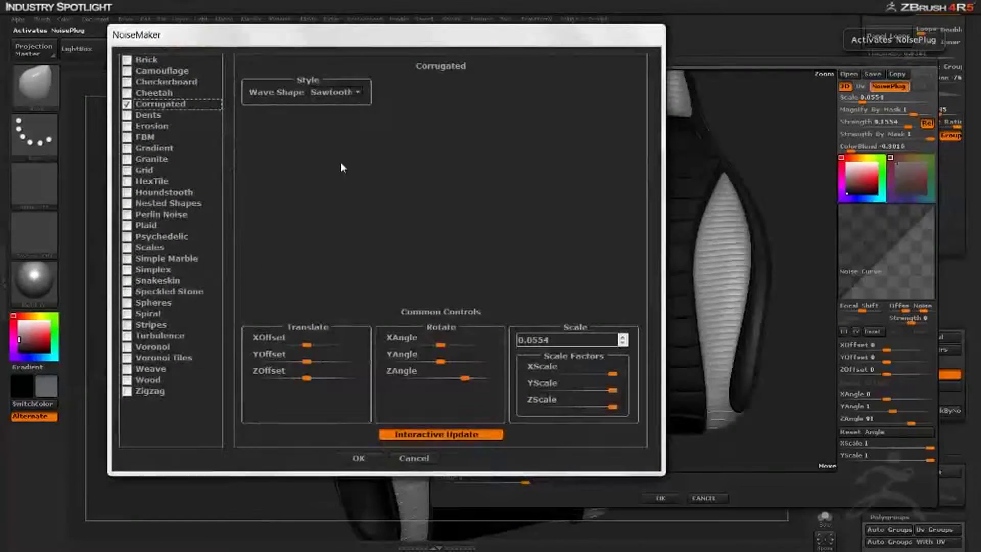
click(321, 94)
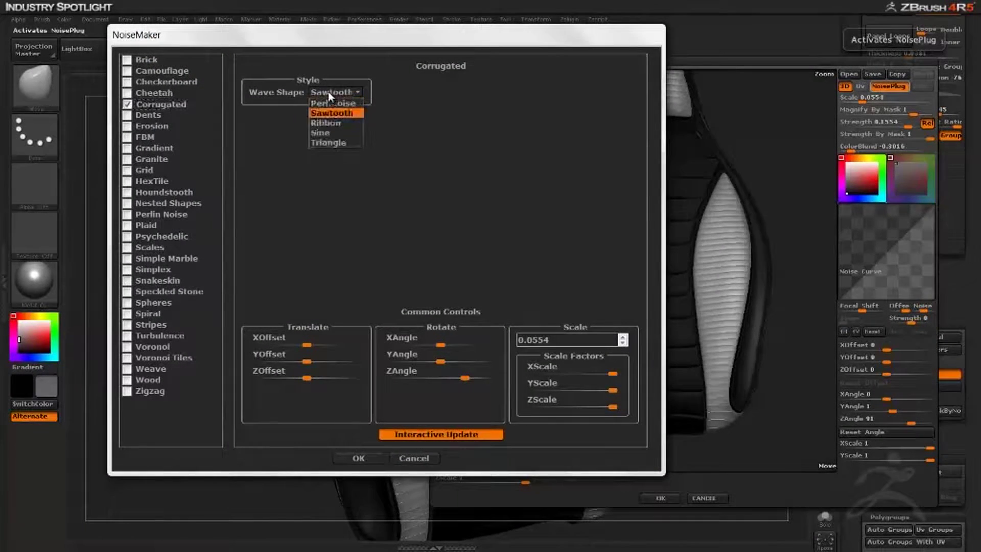
click(323, 132)
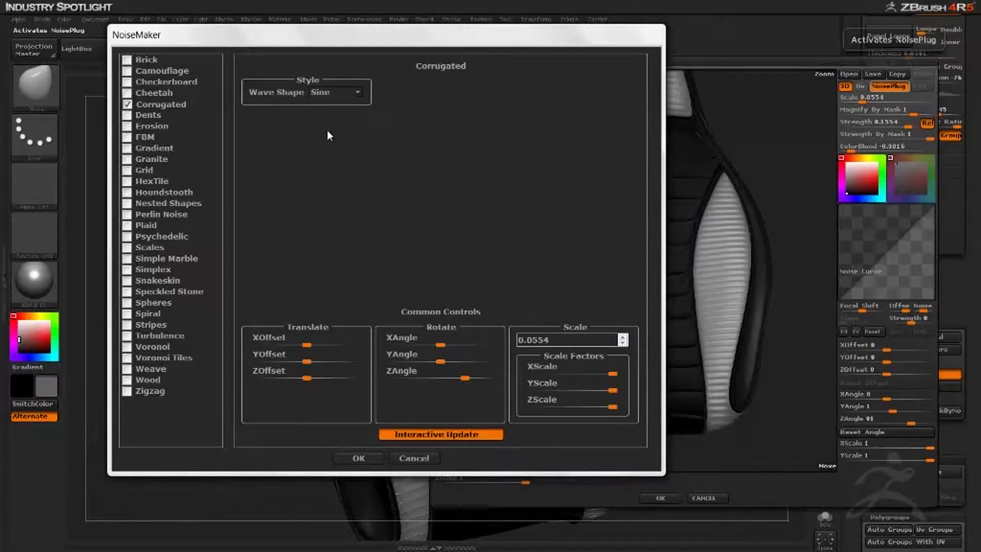
click(357, 457)
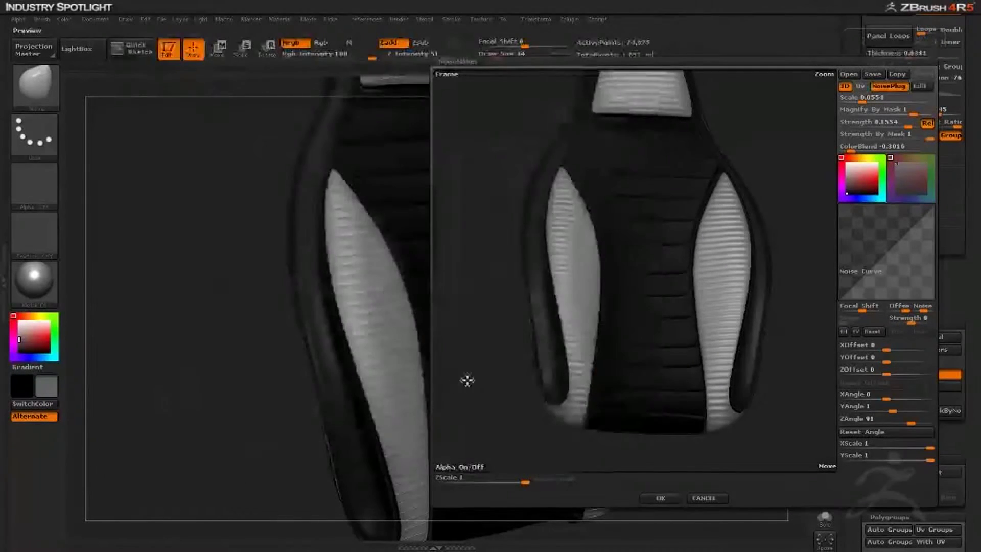
click(669, 503)
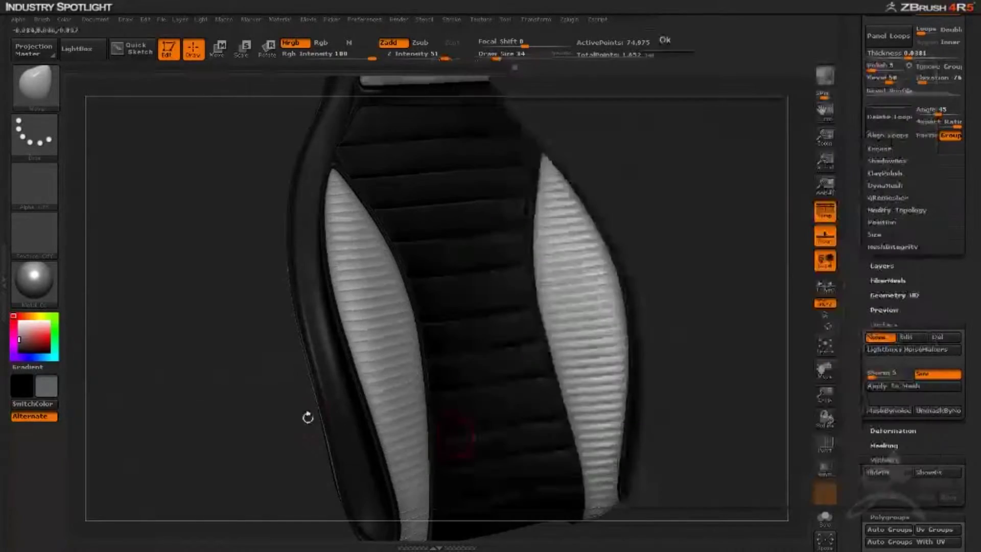
Examine the sine corrugation on the seat's white panels from the front and side, and check the active point count
mouse_move(209, 419)
mouse_down()
mouse_move(155, 406)
mouse_move(194, 406)
mouse_move(221, 291)
mouse_up()
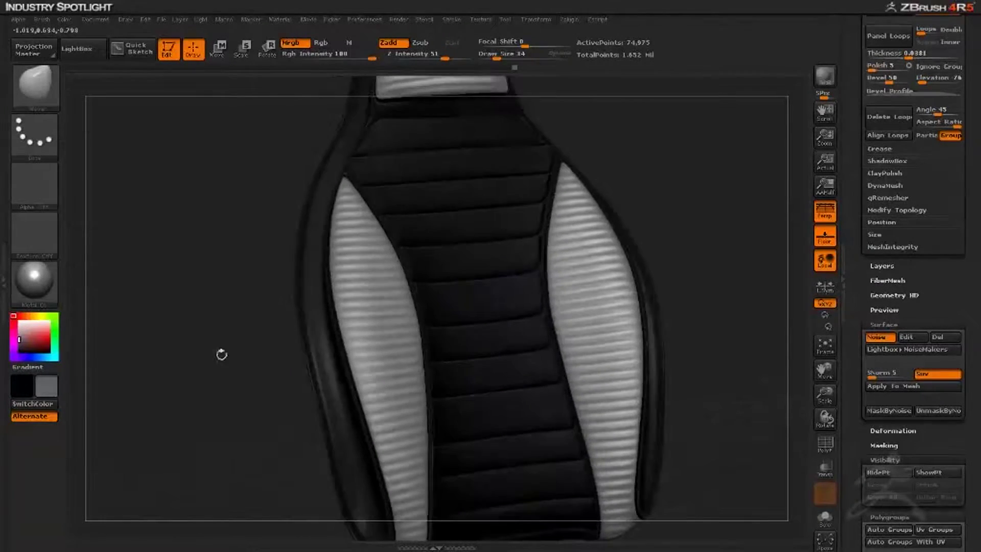
drag(724, 347, 739, 358)
click(888, 388)
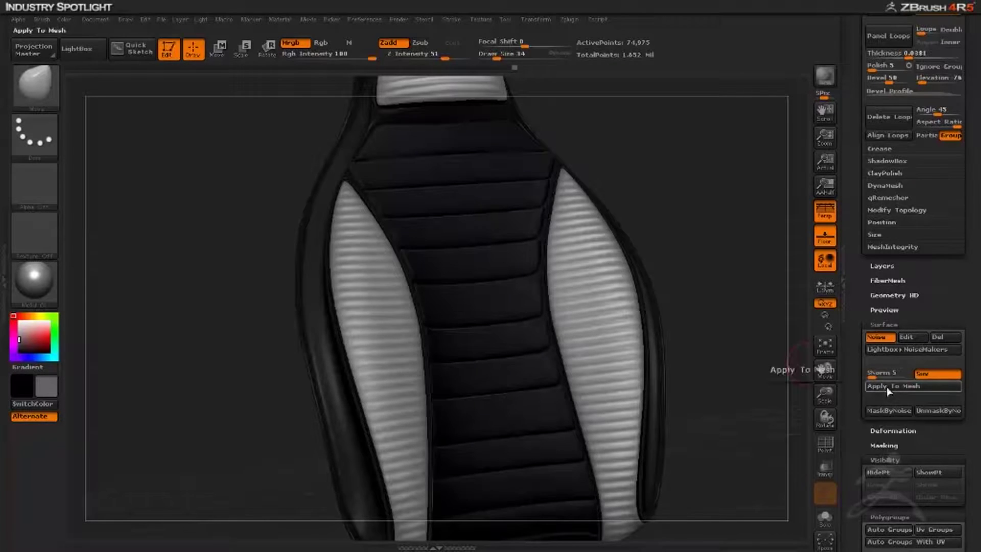
drag(239, 365, 280, 308)
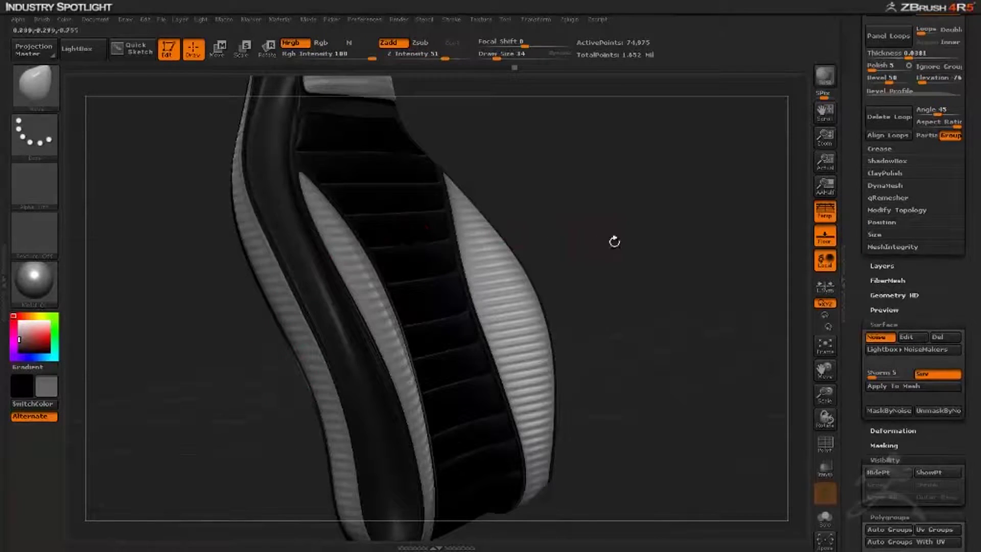
drag(659, 246, 606, 300)
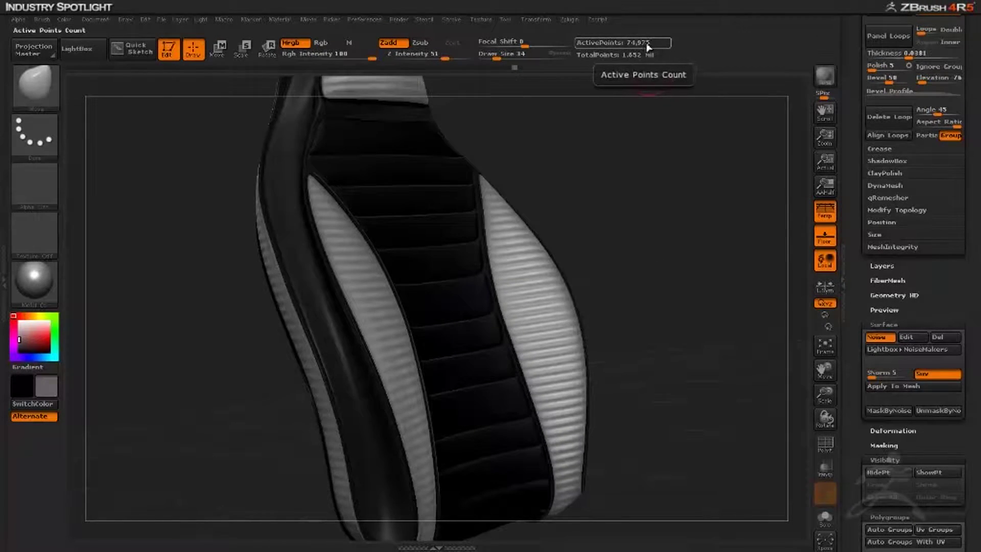
Clear the mask, isolate the white panels, and split the hidden rest of the seat back into its own subtool
mouse_move(650, 239)
mouse_down()
mouse_move(655, 251)
mouse_move(655, 190)
mouse_move(636, 236)
mouse_up()
key(shift)
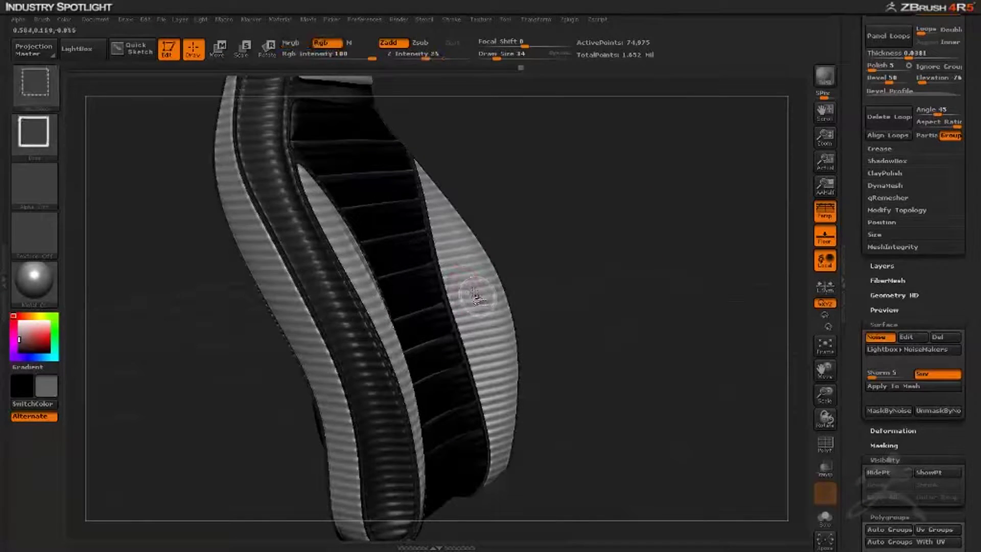
ctrl+shift+click(476, 296)
drag(651, 276, 611, 267)
drag(854, 162, 857, 305)
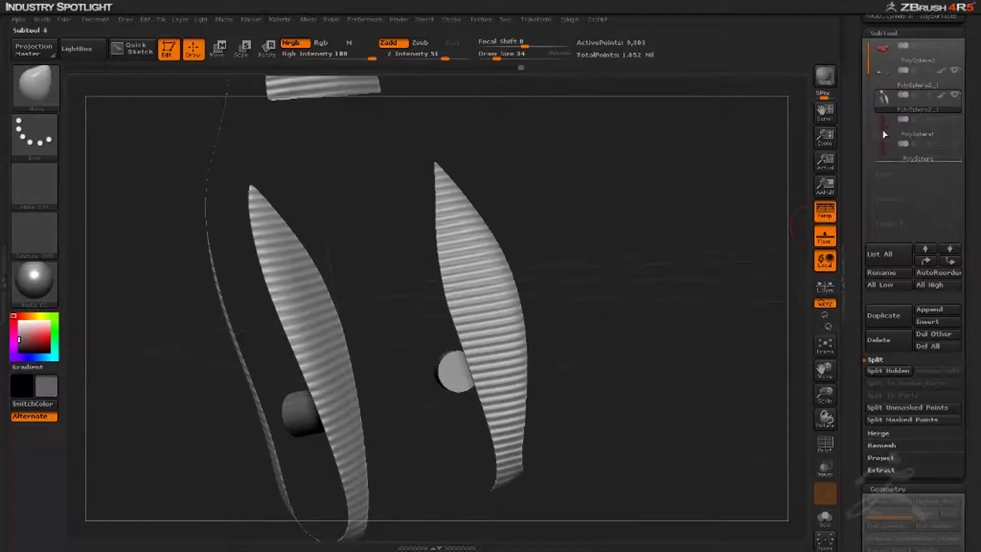
click(880, 373)
Turn off the surface noise on the subtool holding the seat's dark frame and cushions
drag(701, 274, 676, 285)
click(902, 135)
scroll(853, 186, down, 10)
scroll(868, 276, down, 5)
click(885, 360)
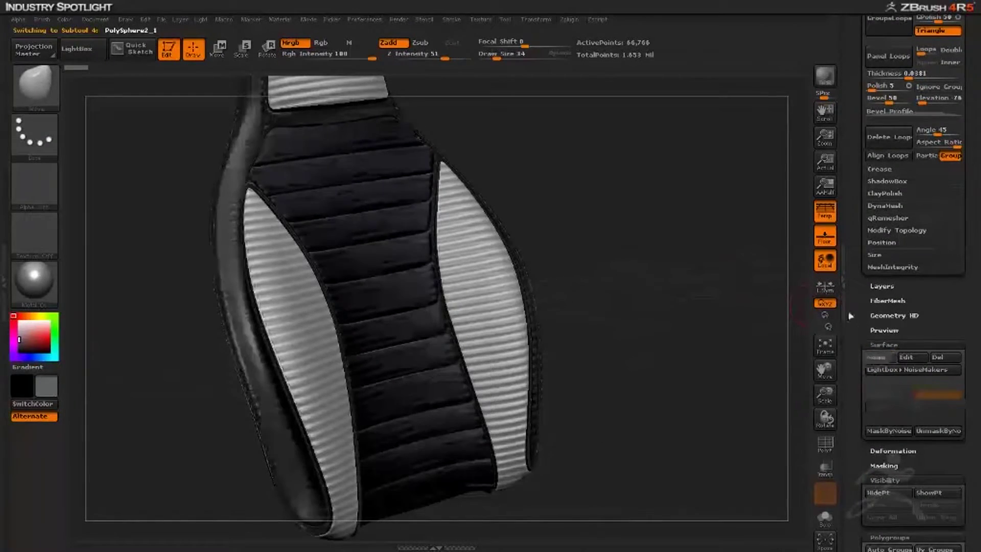
drag(590, 289, 534, 216)
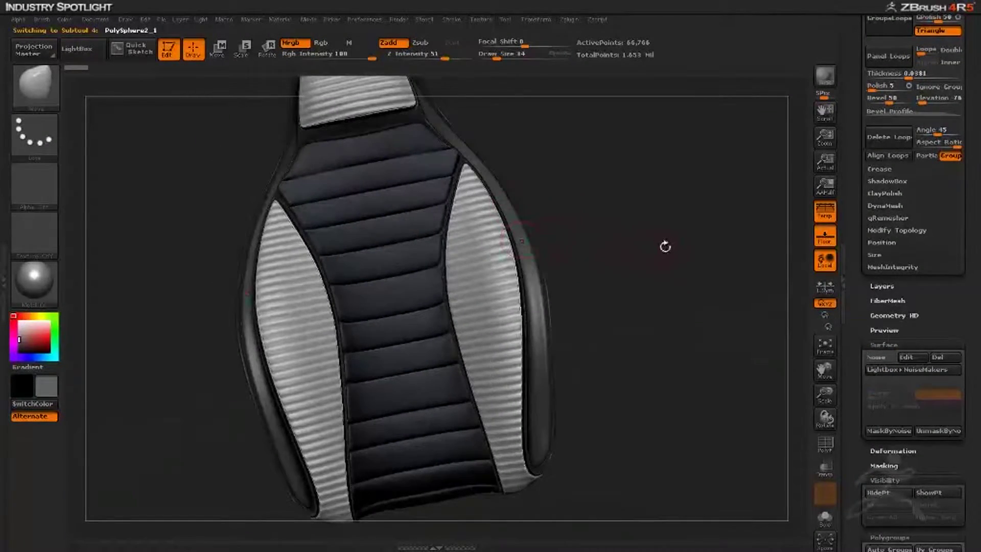
drag(666, 245, 771, 240)
Select the white panels' subtool and subdivide it up to SDiv level 4
drag(859, 192, 860, 531)
drag(858, 92, 859, 539)
click(905, 306)
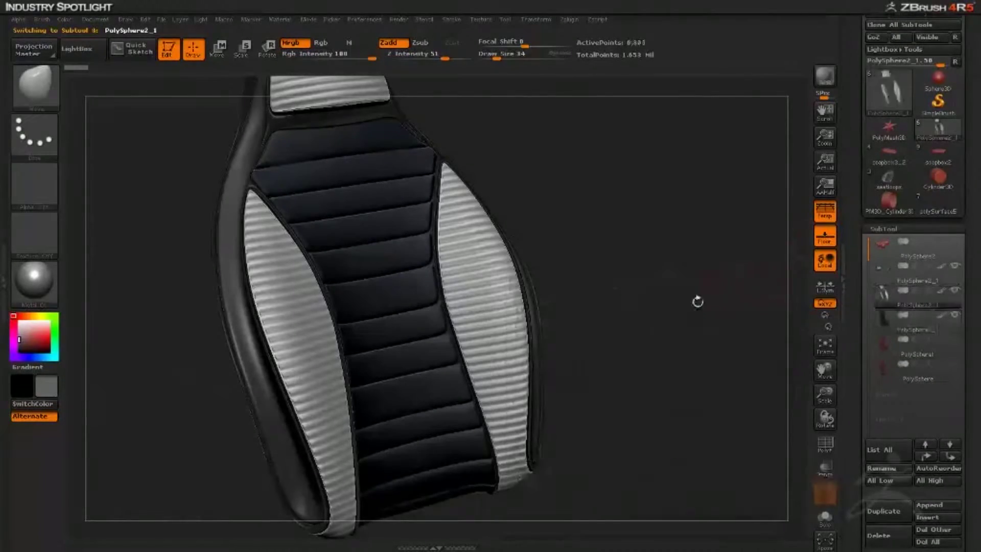
scroll(855, 358, down, 10)
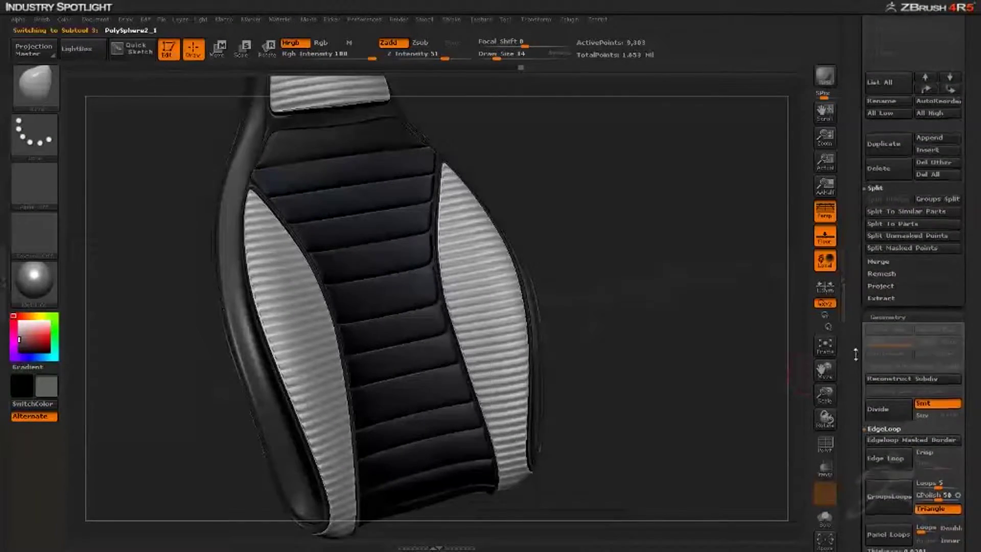
drag(858, 427, 855, 387)
scroll(856, 387, down, 9)
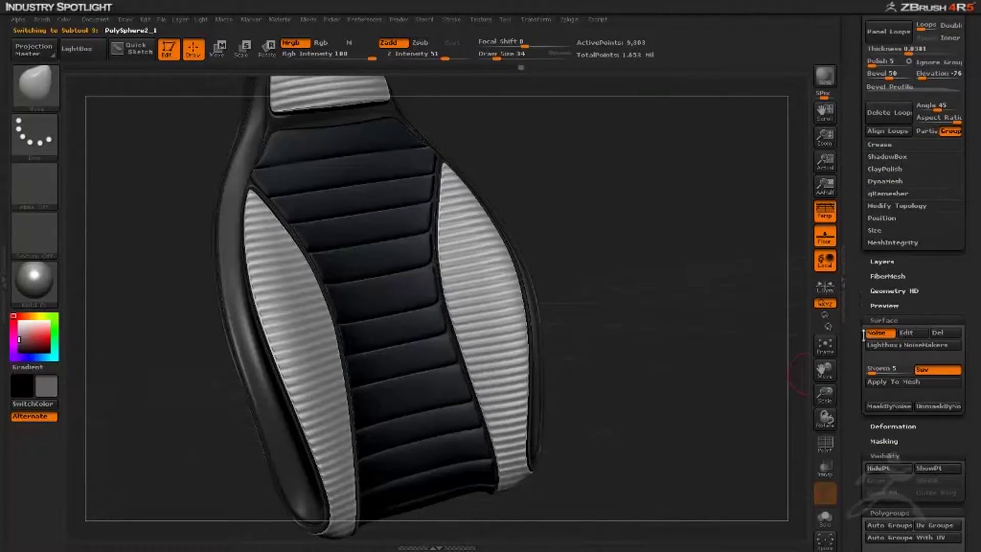
scroll(860, 379, down, 1)
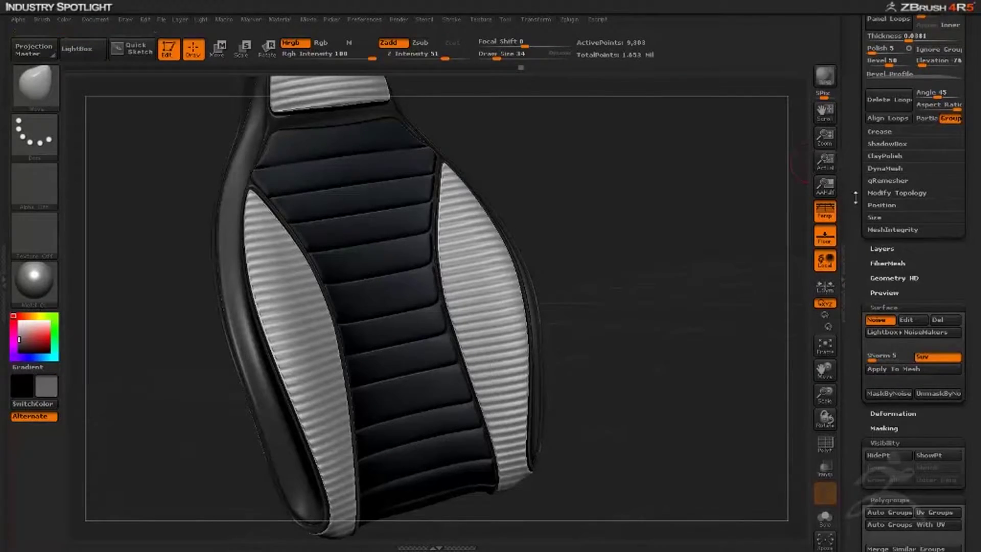
scroll(855, 204, up, 9)
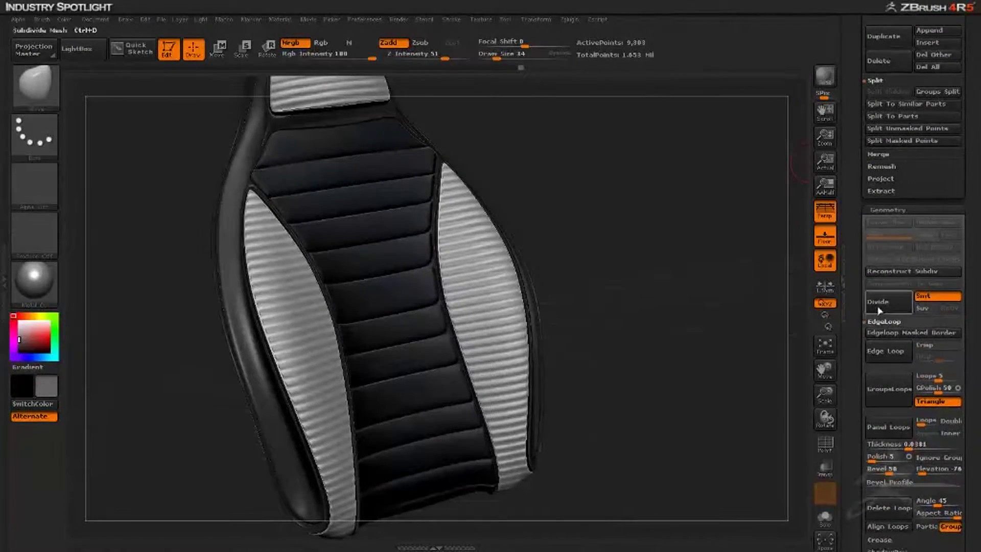
click(879, 303)
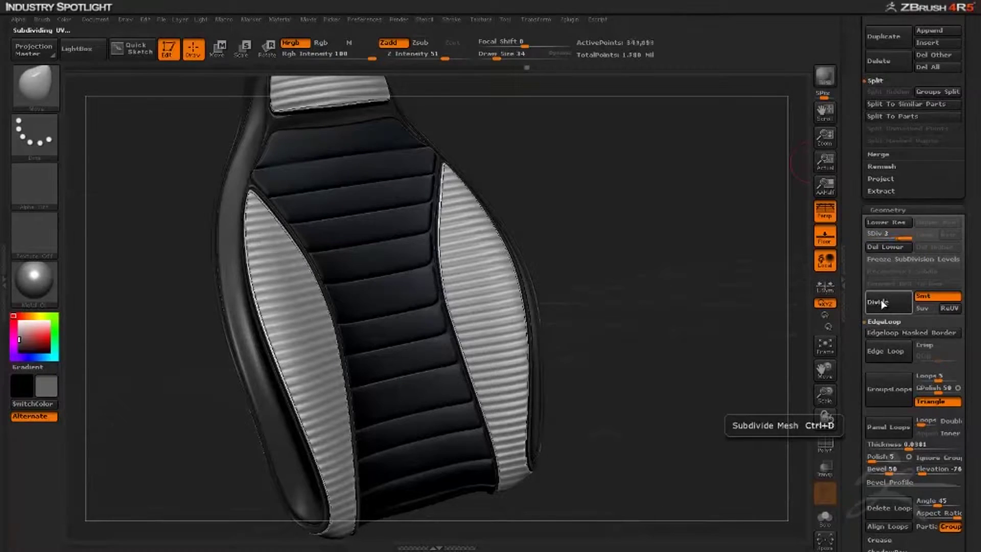
click(881, 301)
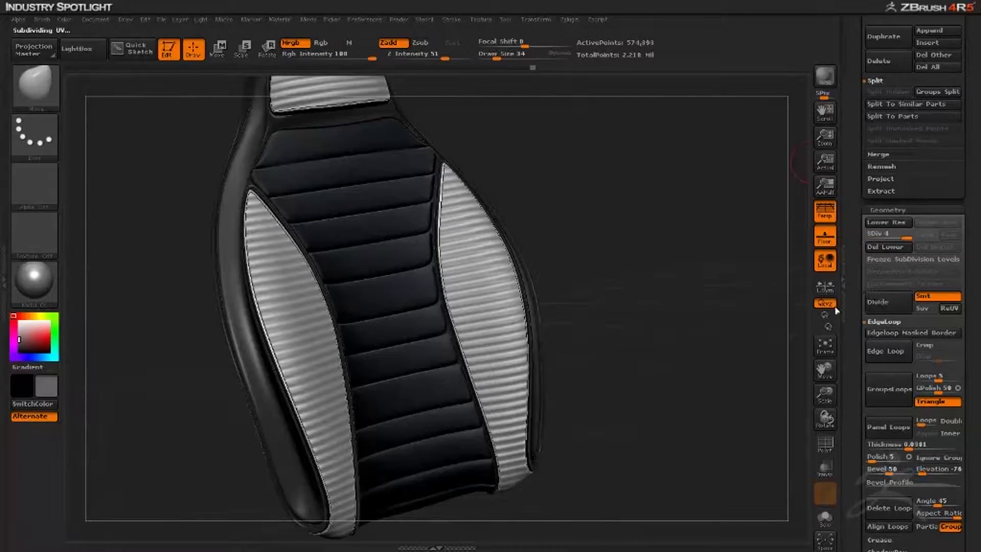
Try applying the corrugated noise to the white panels' mesh and examine the ridges from the side
scroll(856, 309, down, 8)
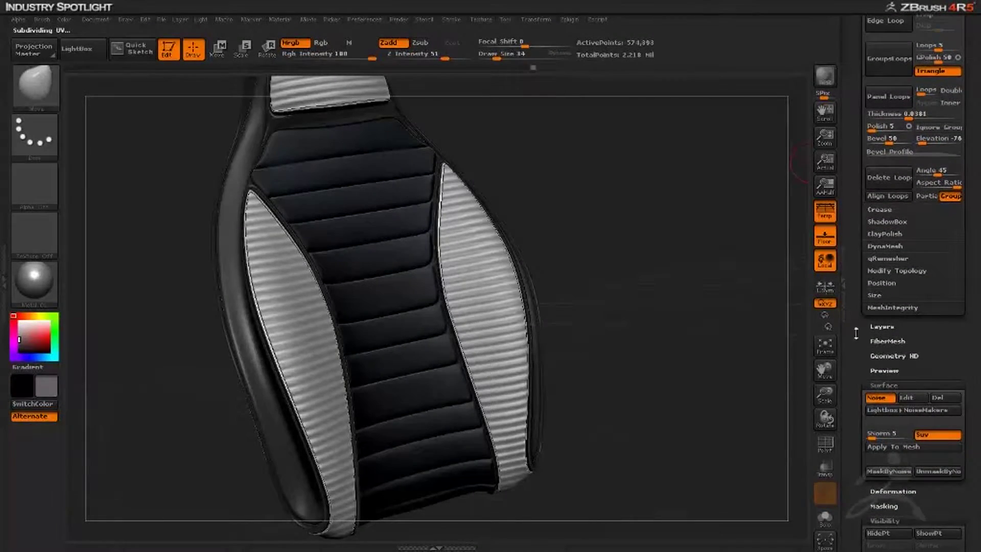
click(884, 426)
drag(682, 332, 760, 375)
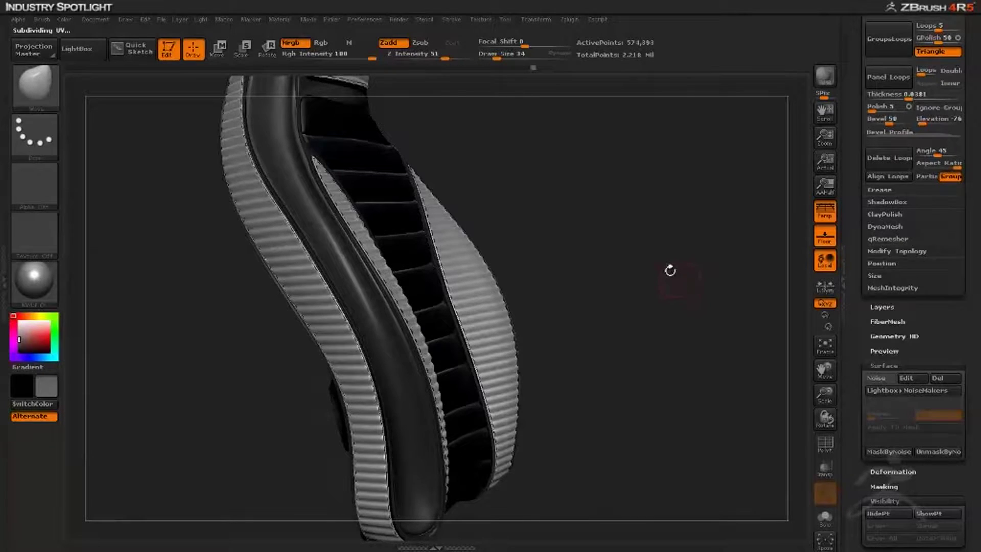
drag(627, 299, 629, 299)
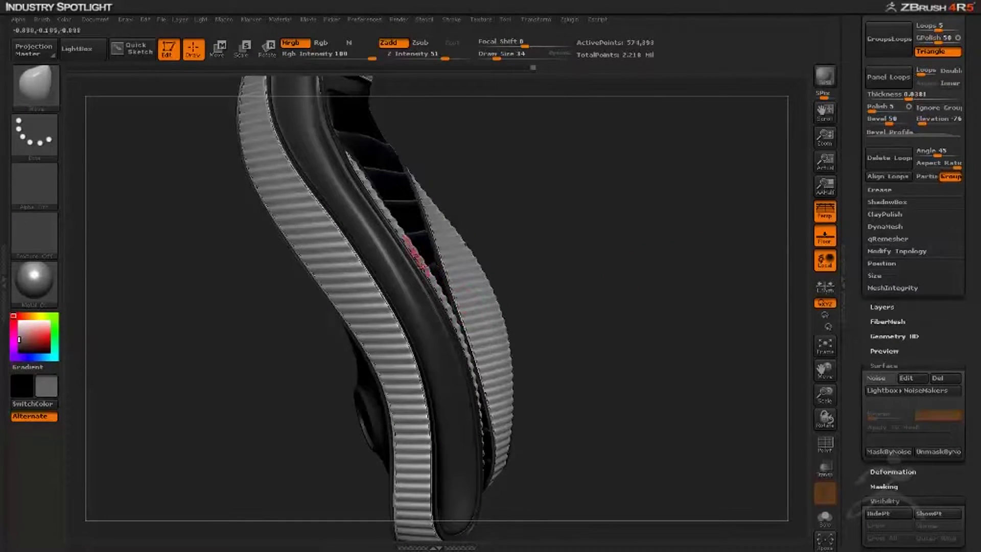
drag(644, 309, 289, 345)
drag(547, 312, 587, 320)
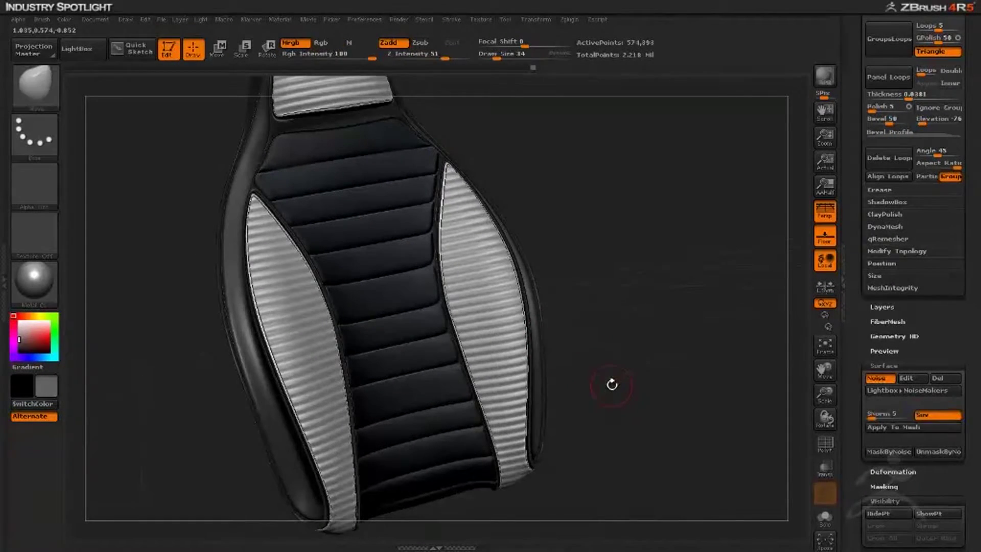
Paint a mask over the interior of the white side panels, reducing the draw size to 21 near the edges
key(ctrl)
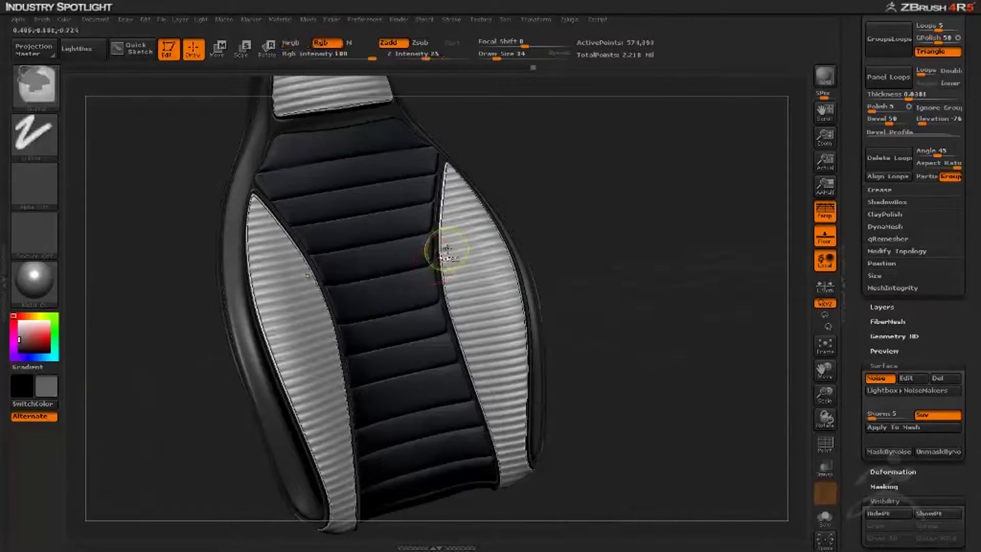
mouse_move(466, 219)
mouse_down()
mouse_move(468, 255)
mouse_move(459, 204)
mouse_move(475, 317)
mouse_move(488, 240)
mouse_move(504, 327)
mouse_move(465, 225)
mouse_up()
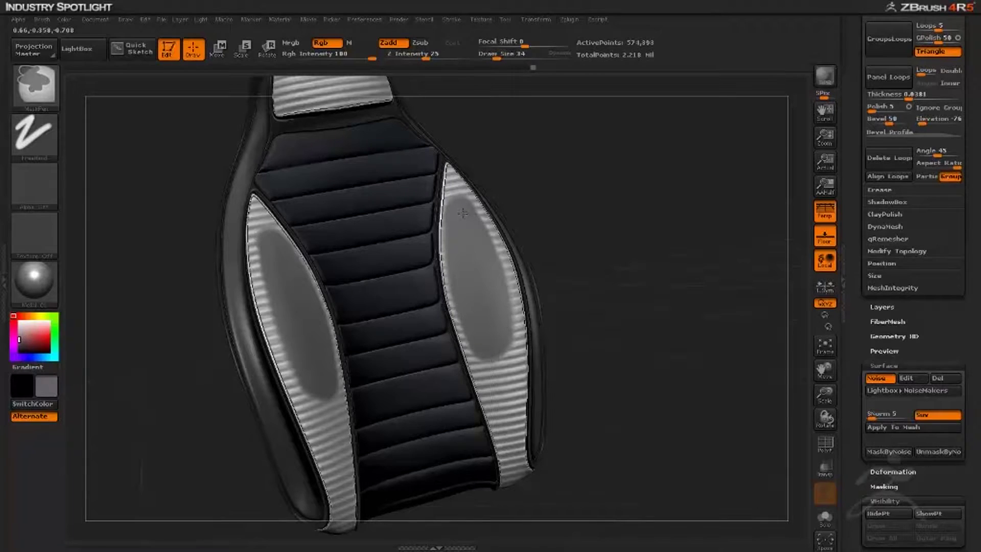
drag(490, 325, 506, 391)
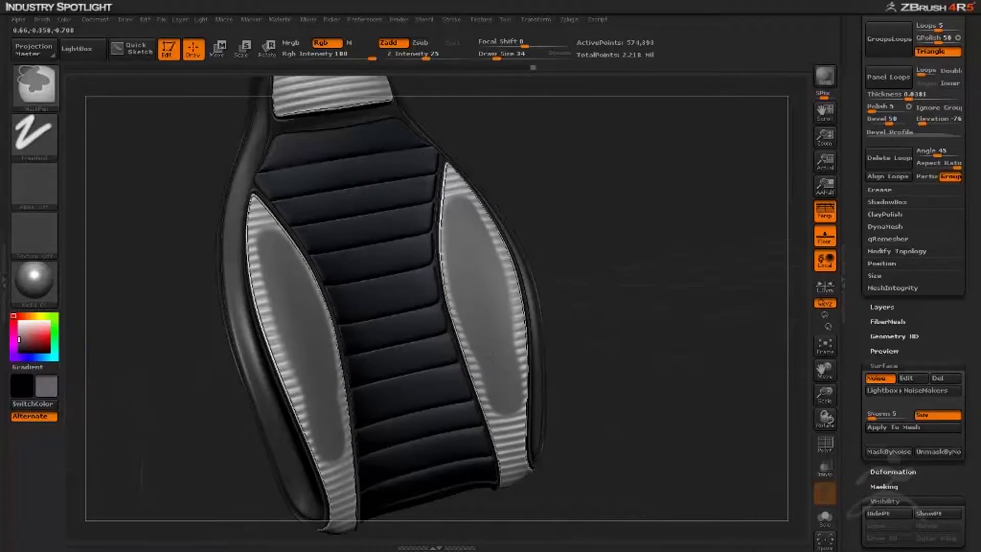
key(space)
drag(485, 283, 489, 283)
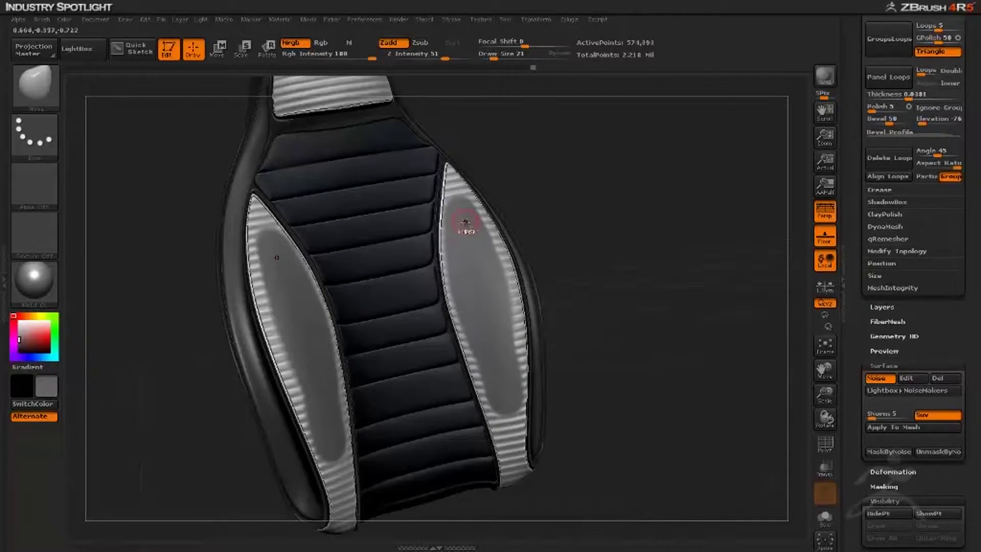
key(ctrl)
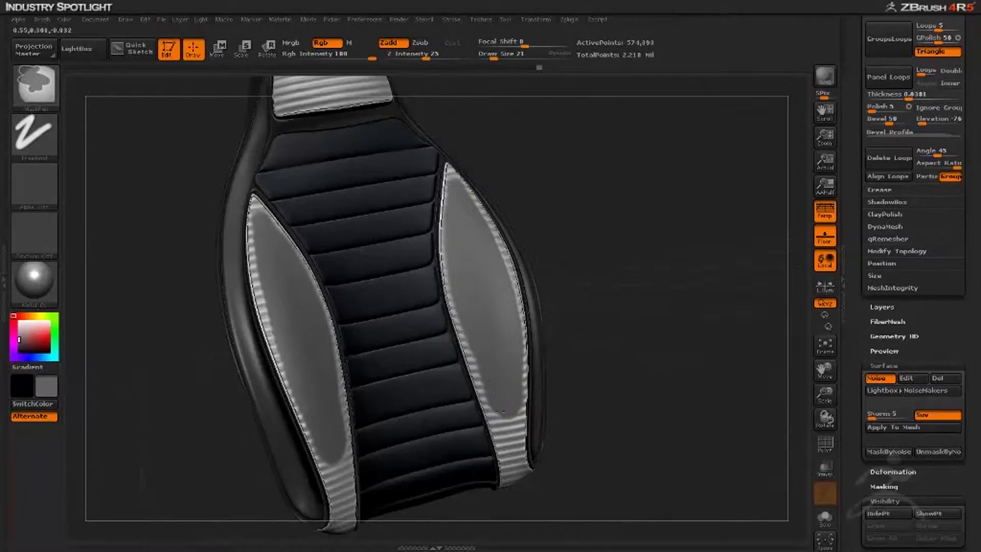
ctrl+drag(502, 411, 509, 397)
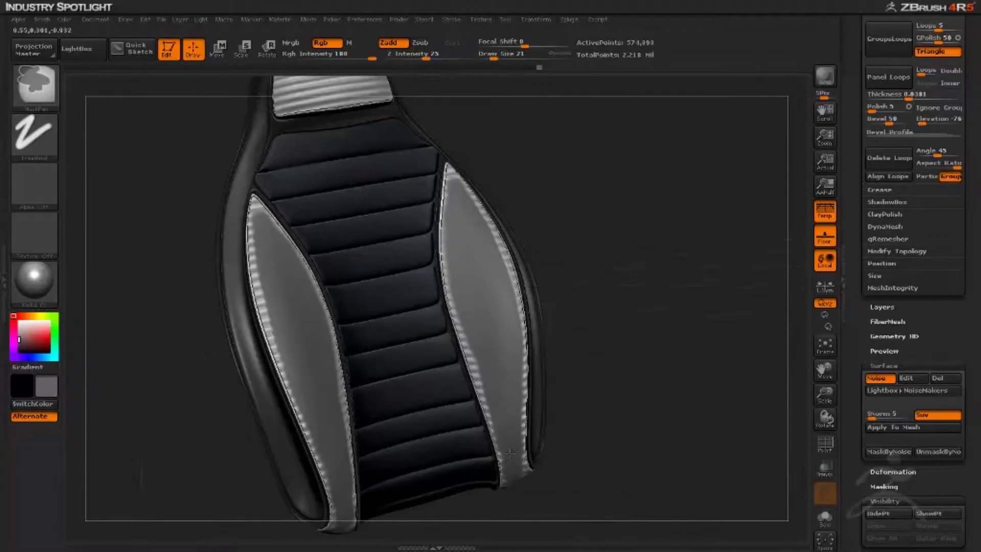
Paint the mask over the center of the white headrest panel, leaving its side edges unmasked
drag(563, 436, 486, 266)
ctrl+drag(410, 356, 424, 387)
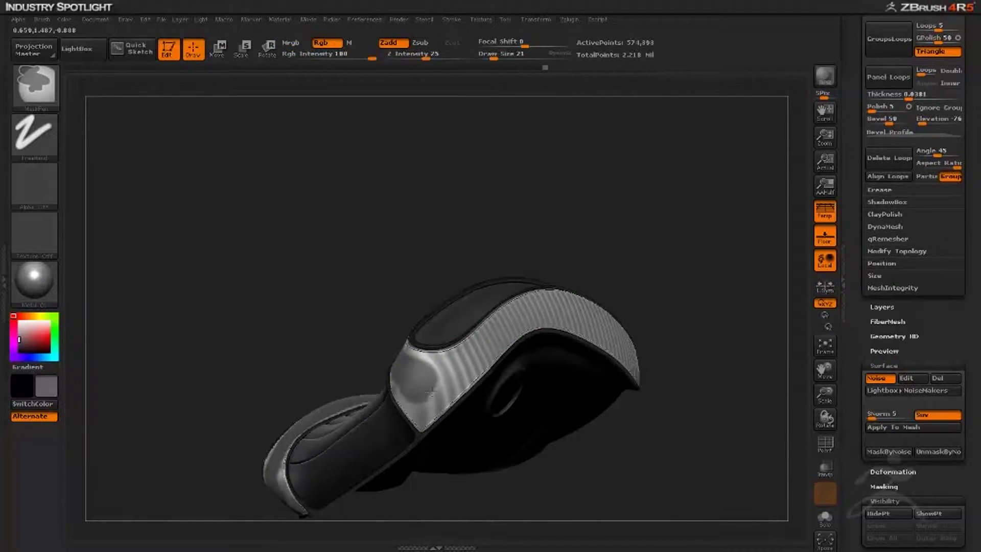
drag(301, 218, 220, 219)
ctrl+drag(417, 364, 451, 370)
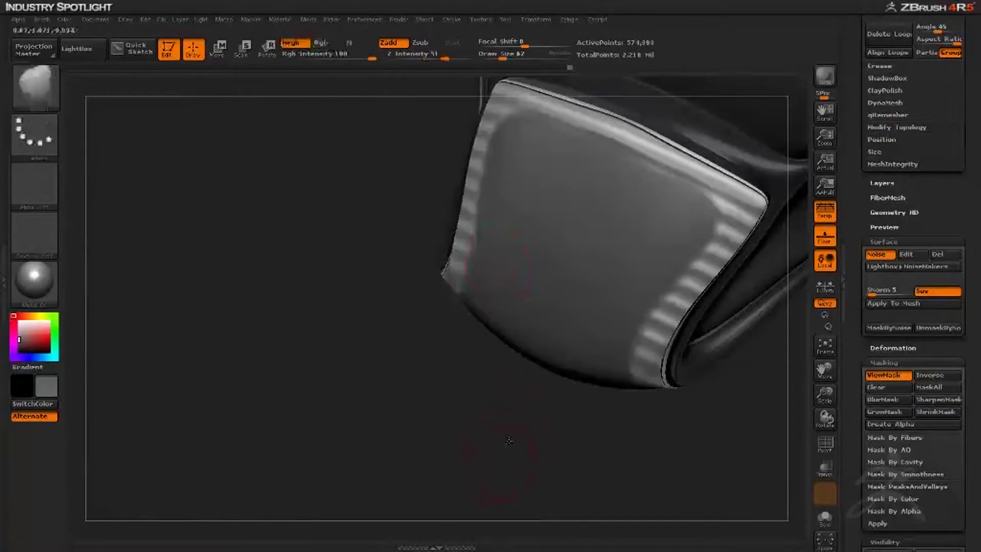
drag(509, 441, 608, 393)
drag(853, 95, 852, 254)
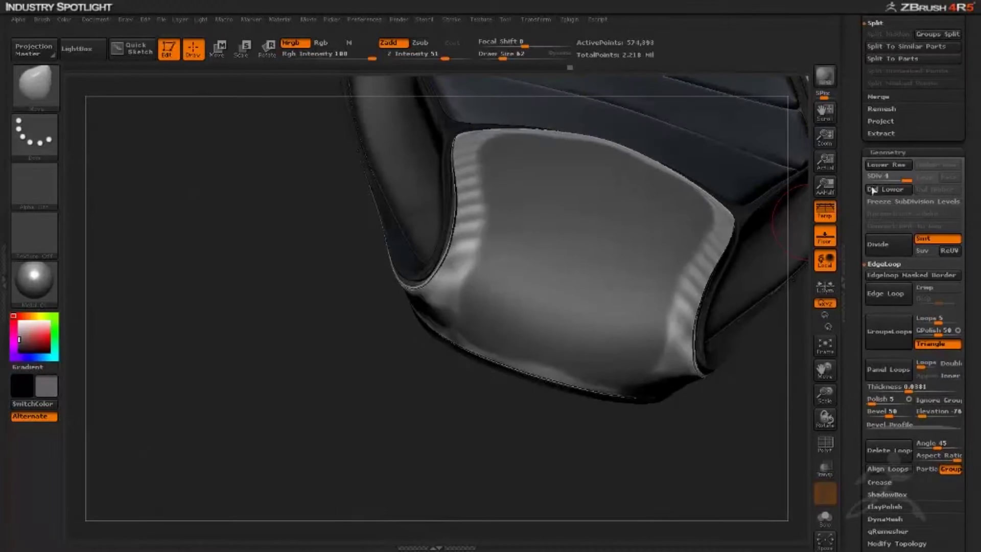
Blur and invert the white panels' mask at subdivision level 2, and return the mesh to SDiv 4
drag(885, 179, 881, 177)
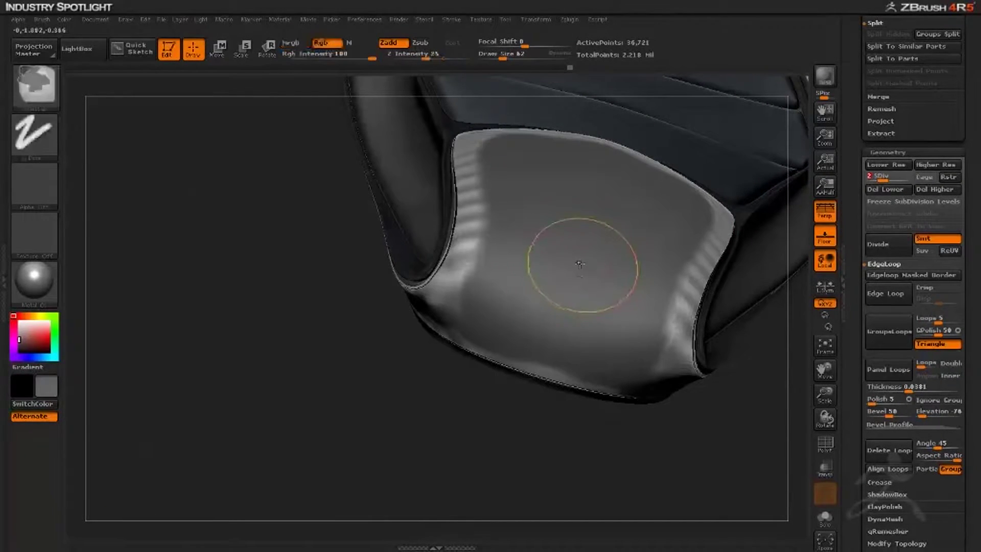
ctrl+click(581, 265)
drag(265, 378, 213, 296)
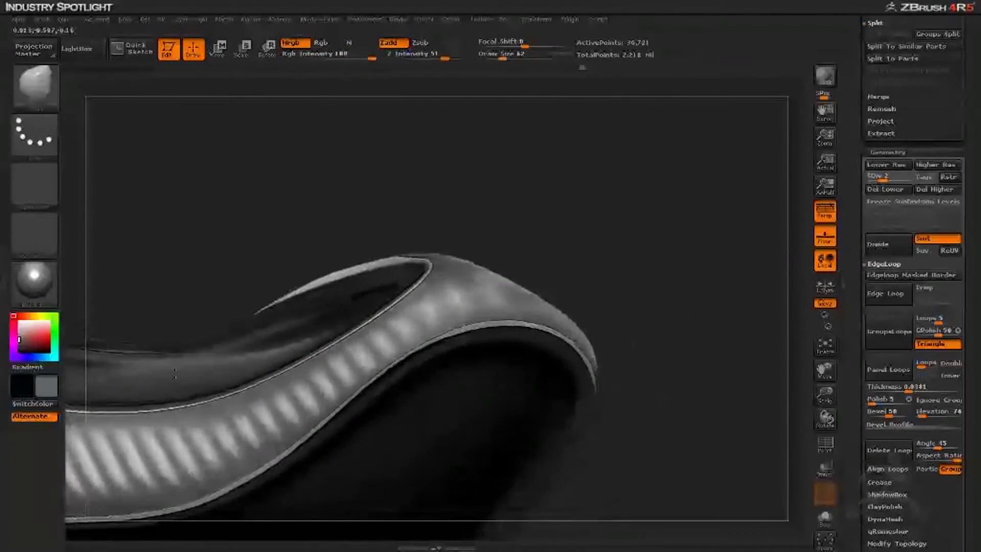
drag(175, 373, 266, 358)
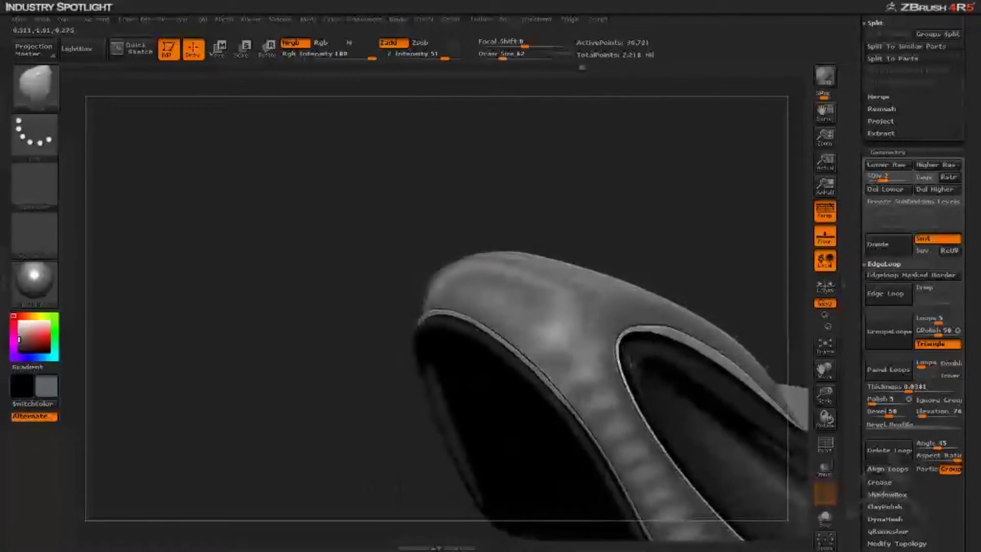
drag(276, 288, 285, 280)
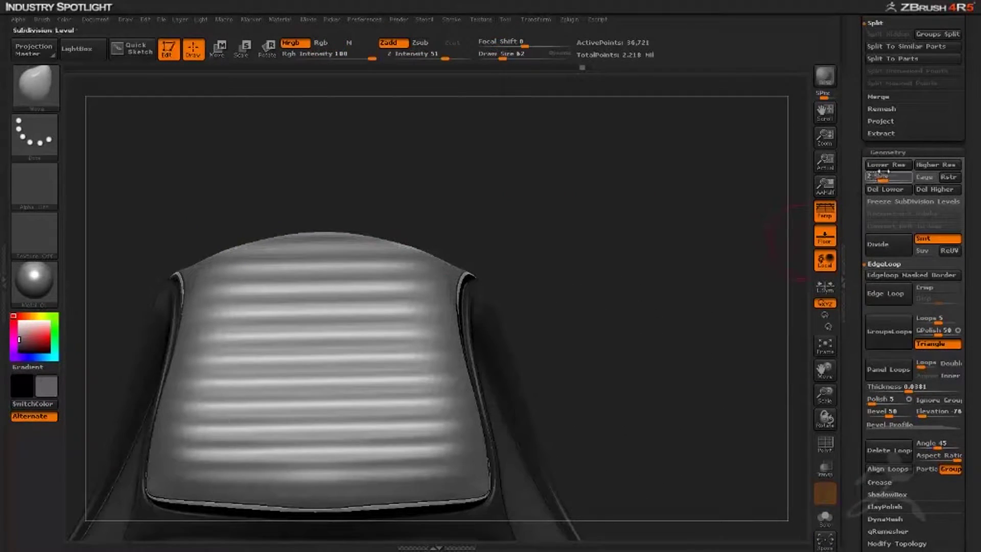
key(d)
key(d)
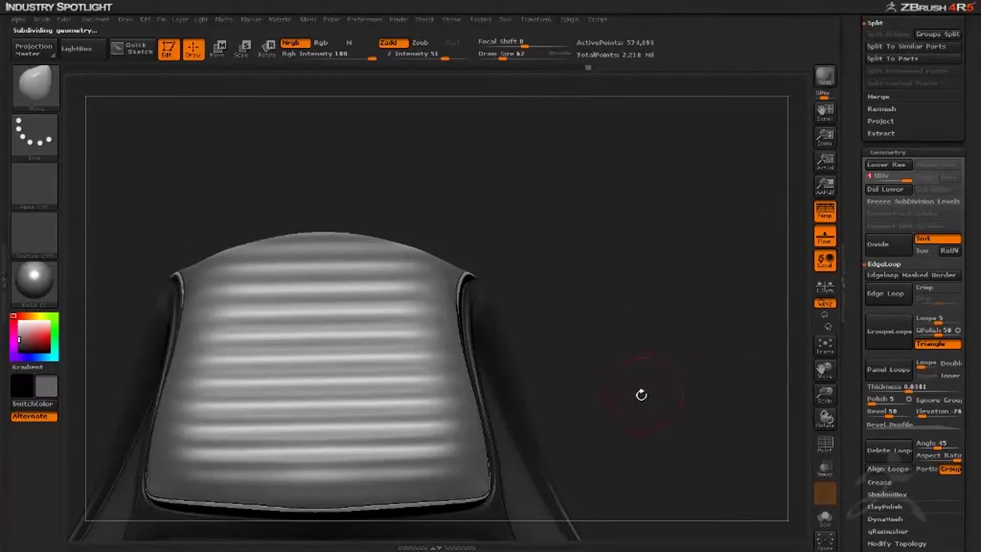
Try applying the masked corrugated noise to the white panels' mesh, check the ridges from the side, and undo it
alt+drag(635, 394, 675, 288)
scroll(869, 421, down, 6)
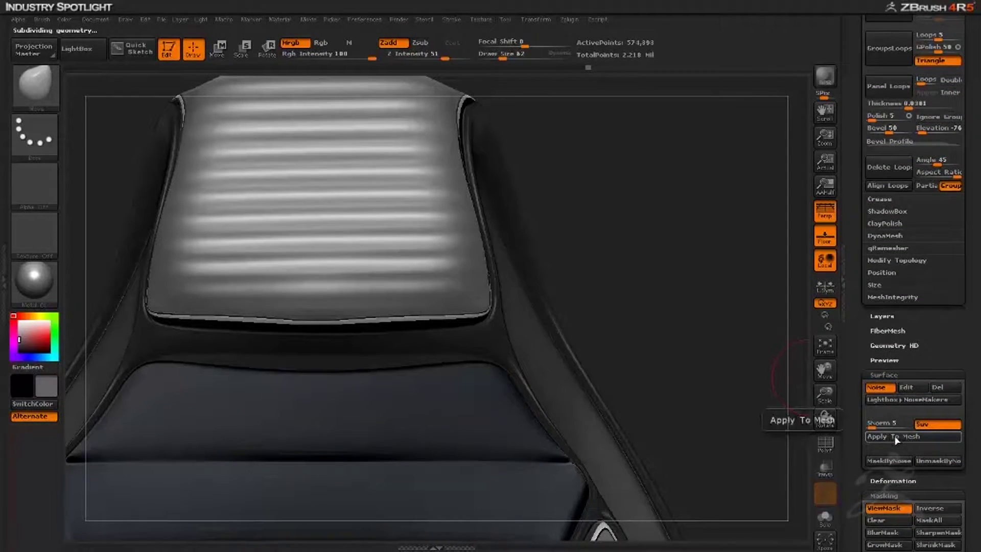
click(894, 437)
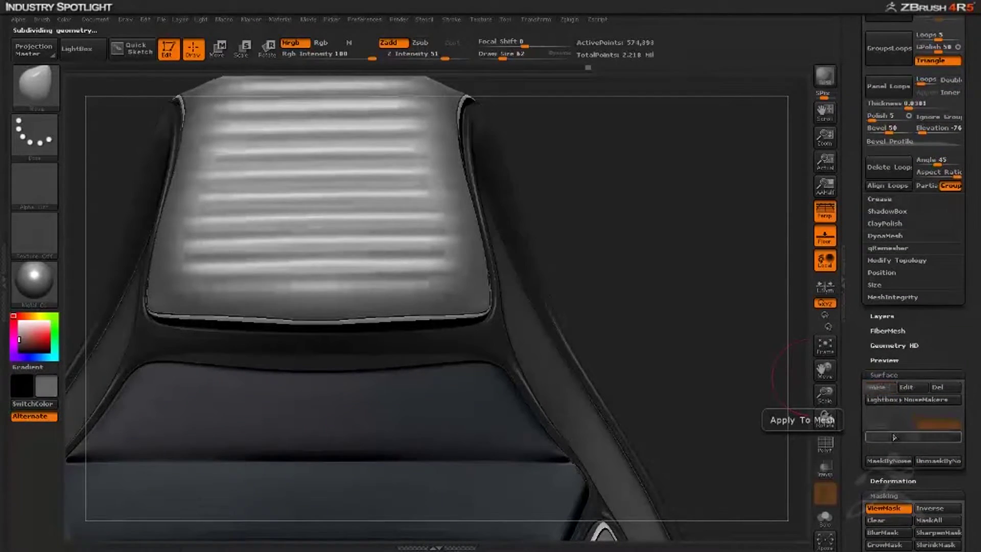
drag(692, 328, 601, 334)
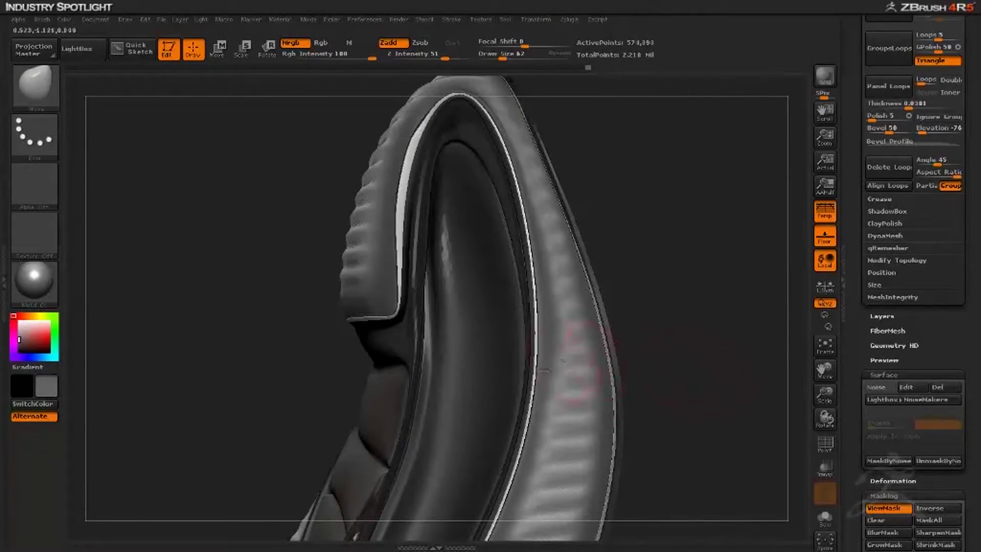
key(ctrl+z)
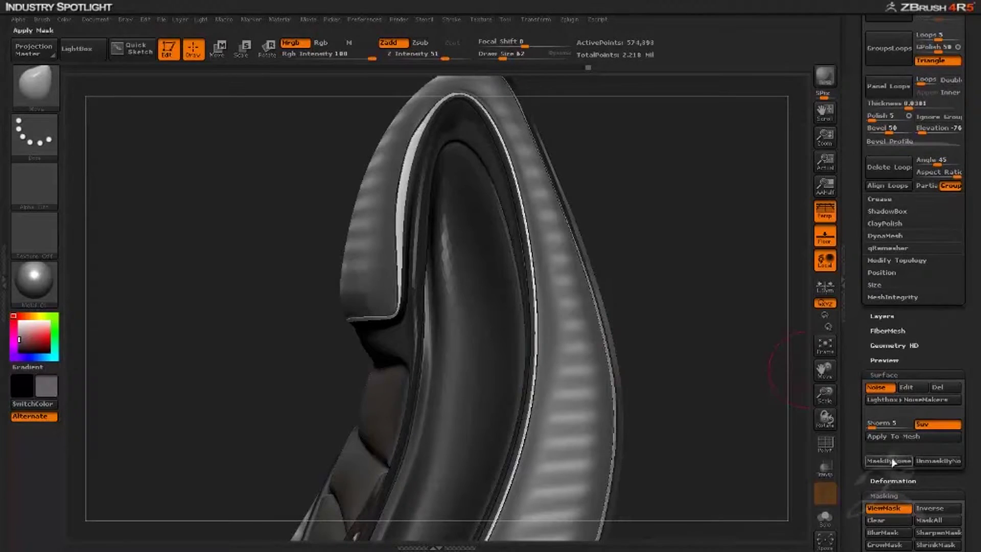
Mask the white panels by their surface noise and inflate the unmasked ridges by 26
click(890, 461)
mouse_move(745, 368)
mouse_down()
mouse_move(760, 374)
mouse_move(688, 359)
mouse_move(777, 371)
mouse_up()
drag(852, 417, 856, 338)
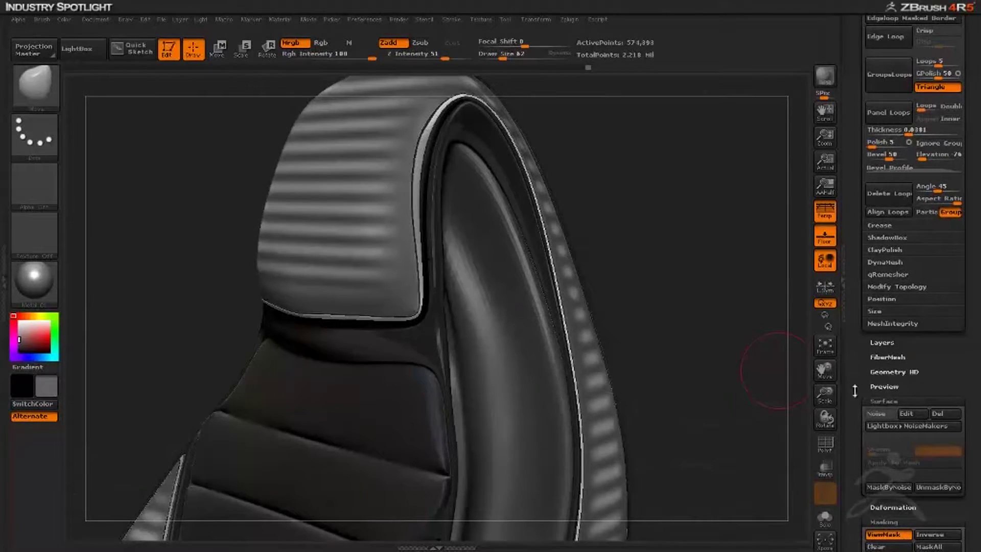
drag(854, 480, 853, 322)
click(878, 344)
drag(857, 441, 856, 220)
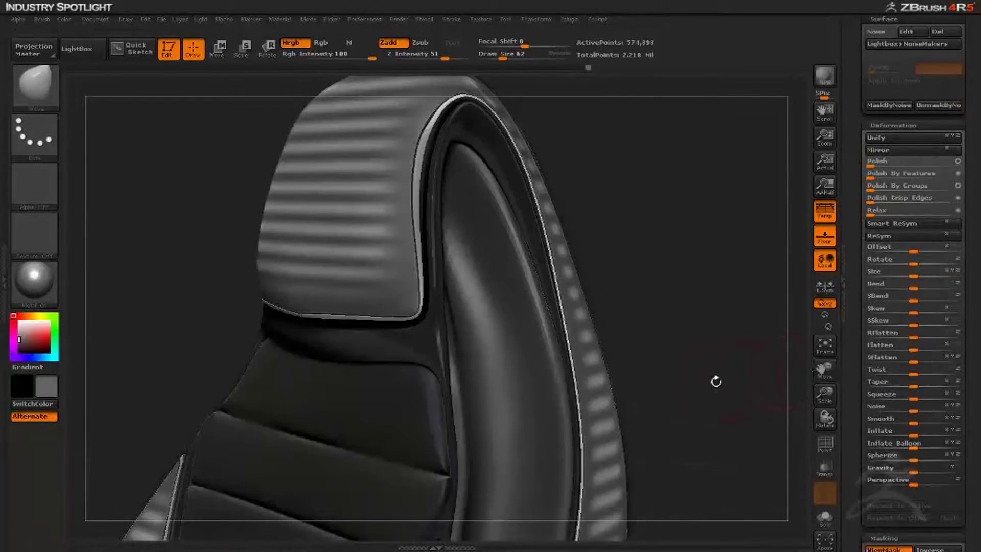
drag(719, 320, 739, 335)
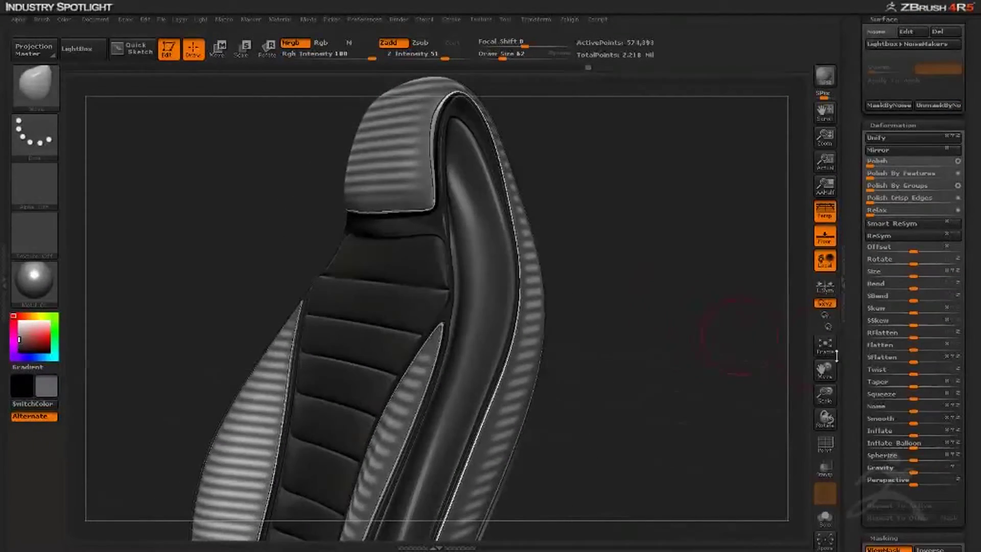
drag(899, 433, 931, 429)
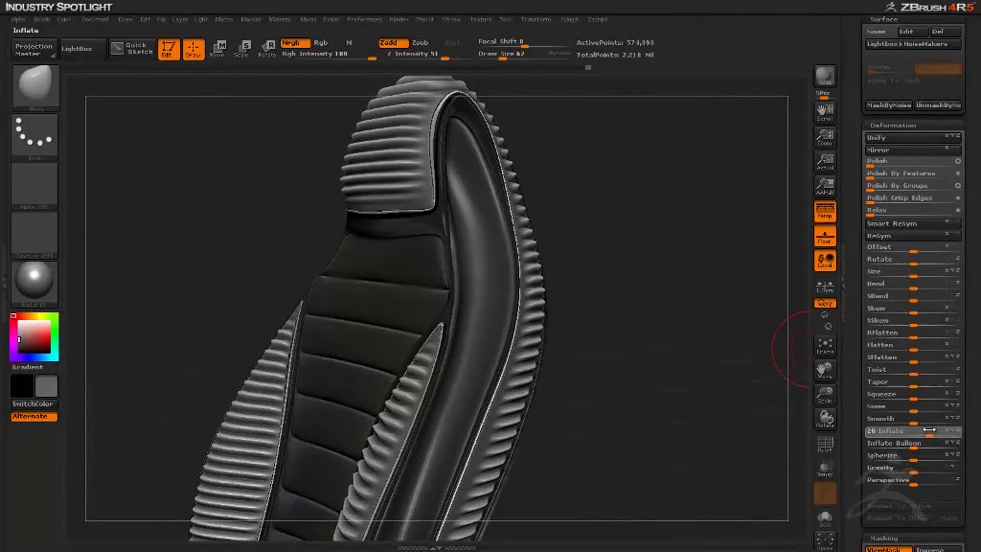
Apply a negative Inflate deformation to the corrugated panels to deepen their grooves
drag(741, 386, 664, 330)
mouse_move(267, 258)
alt+mouse_down()
mouse_move(272, 331)
mouse_move(226, 327)
alt+mouse_up()
drag(630, 401, 705, 411)
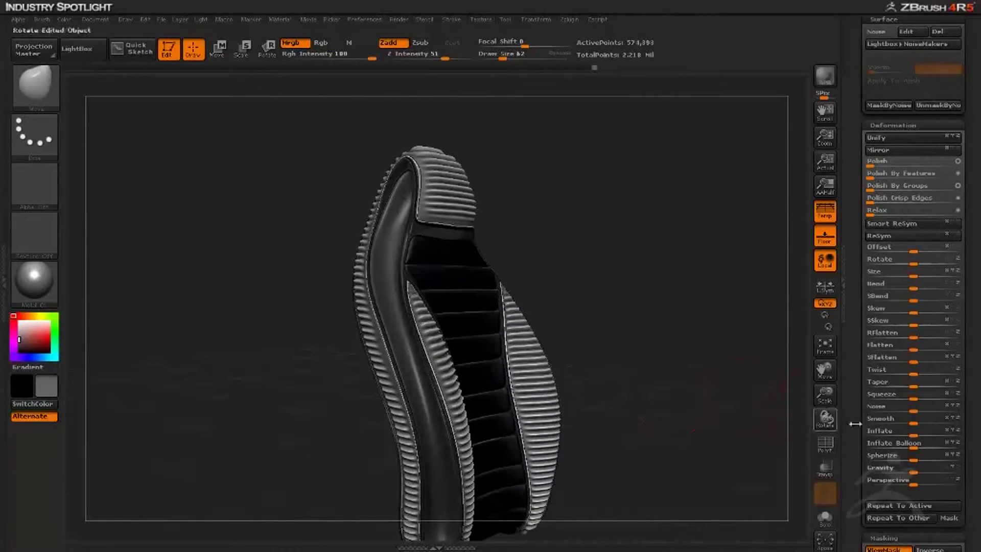
drag(913, 433, 884, 434)
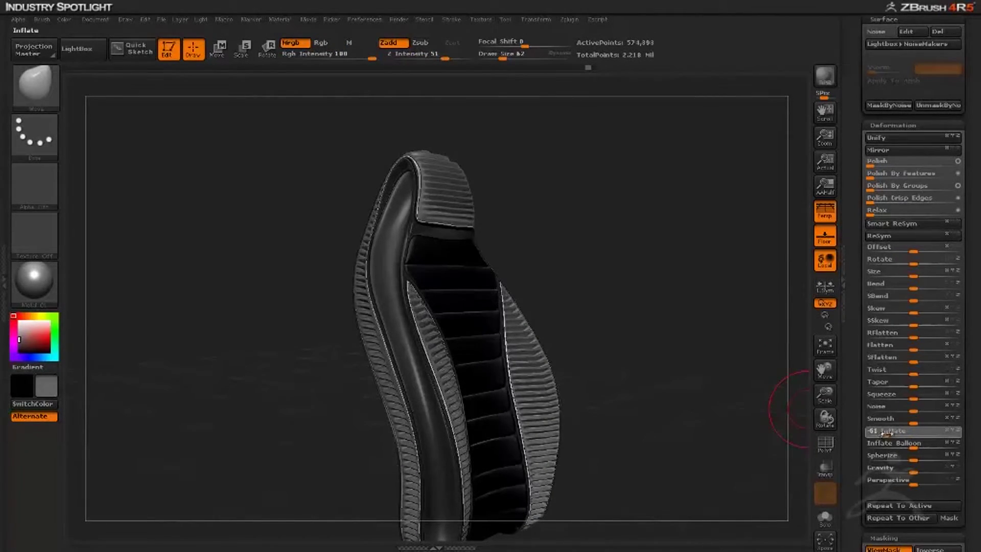
Clear the mask from the corrugated panels and render the seat from an angled front view
drag(736, 366, 677, 291)
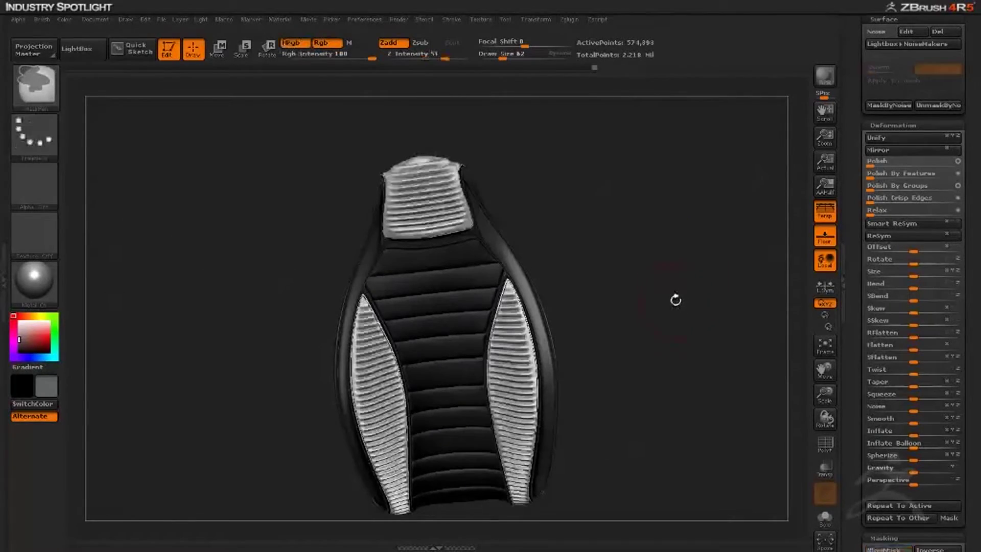
mouse_move(675, 298)
mouse_down()
mouse_move(683, 344)
mouse_move(678, 292)
mouse_up()
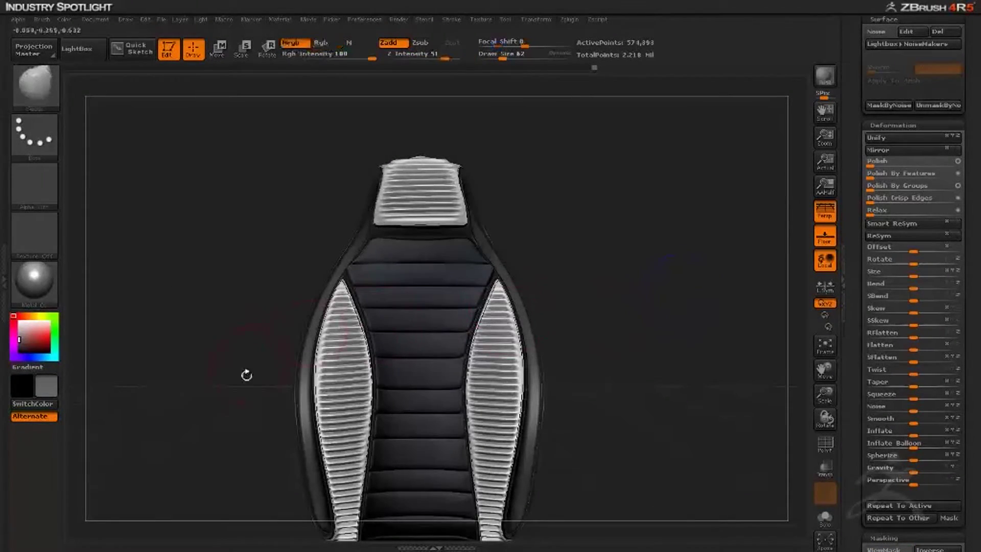
drag(247, 372, 285, 340)
click(824, 75)
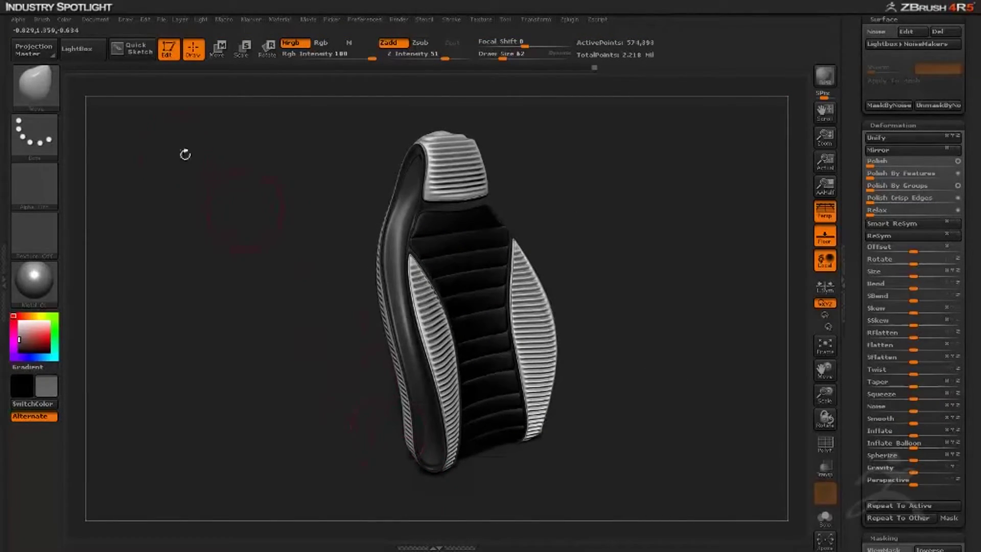
Fill the corrugated panels with the MatCap Gorilla material
click(56, 280)
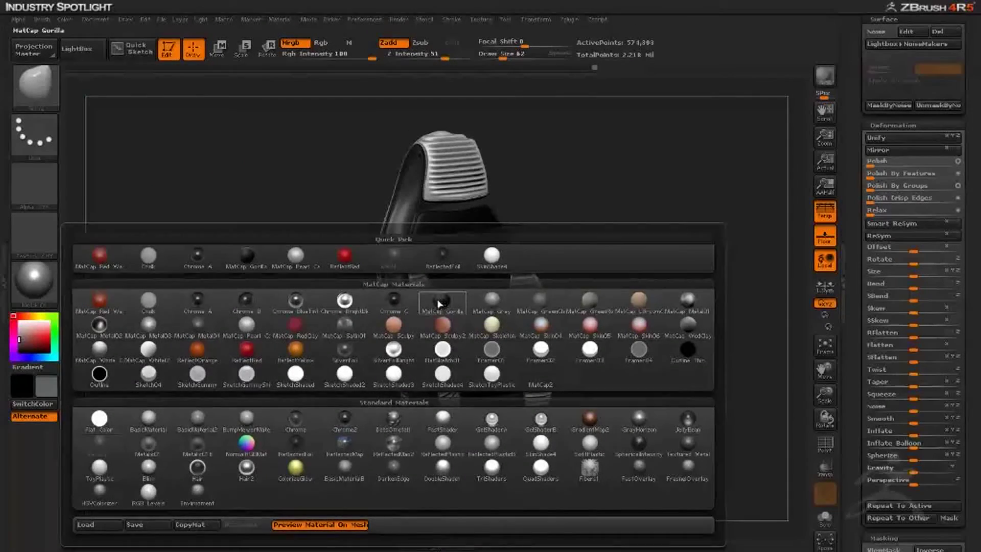
click(439, 305)
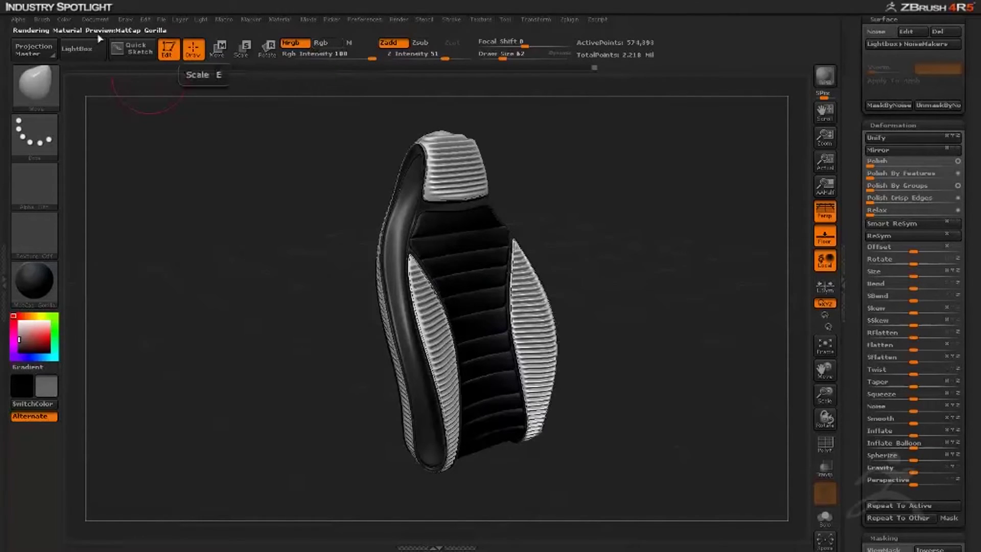
click(64, 20)
click(95, 252)
Render the dark seat and examine its corrugated panels from the front and the side
mouse_move(270, 364)
mouse_down()
mouse_move(218, 350)
mouse_move(274, 354)
mouse_move(244, 359)
mouse_move(262, 360)
mouse_up()
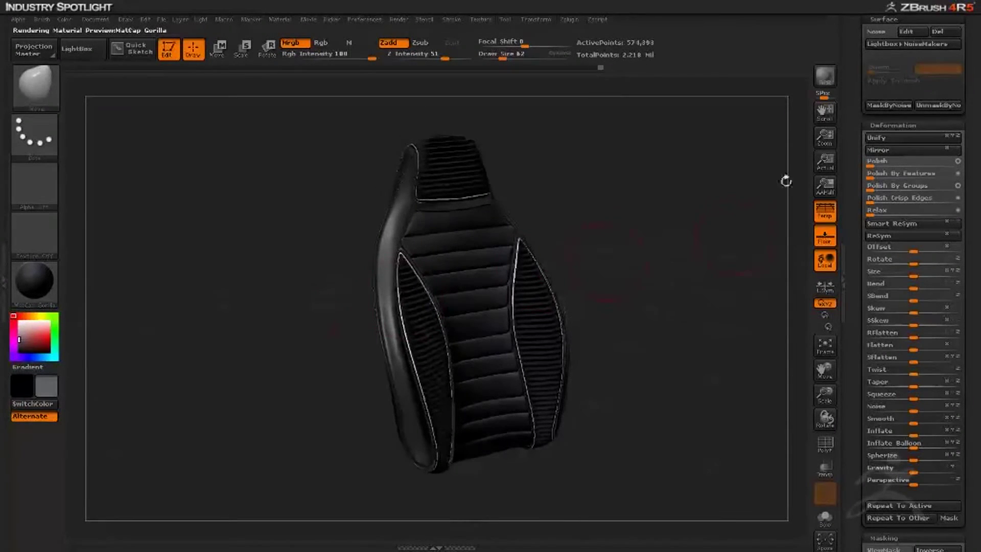
click(825, 78)
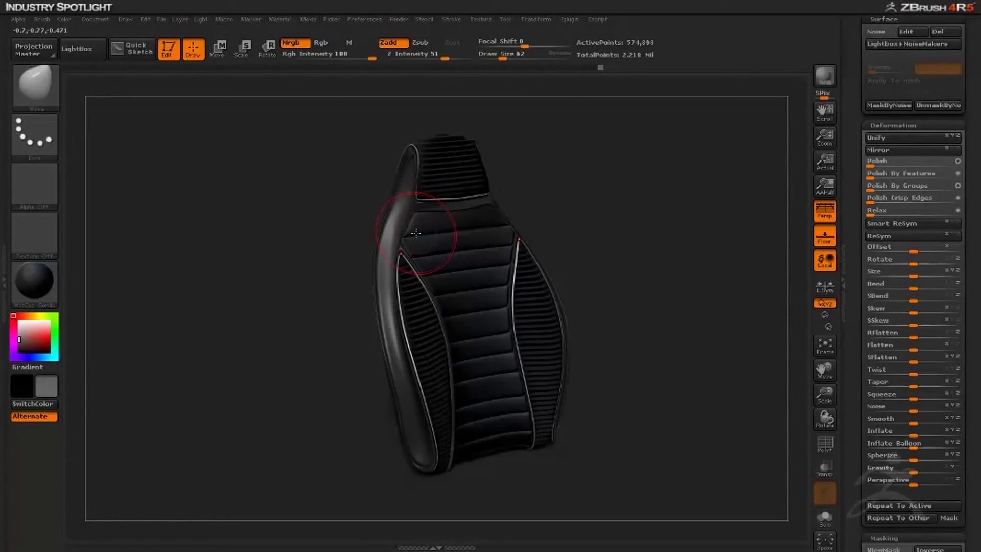
drag(184, 429, 250, 450)
mouse_move(245, 382)
mouse_down()
mouse_move(227, 418)
mouse_move(262, 435)
mouse_move(265, 418)
mouse_move(252, 424)
mouse_move(265, 414)
mouse_move(269, 383)
mouse_move(223, 386)
mouse_move(234, 407)
mouse_move(210, 416)
mouse_move(222, 412)
mouse_up()
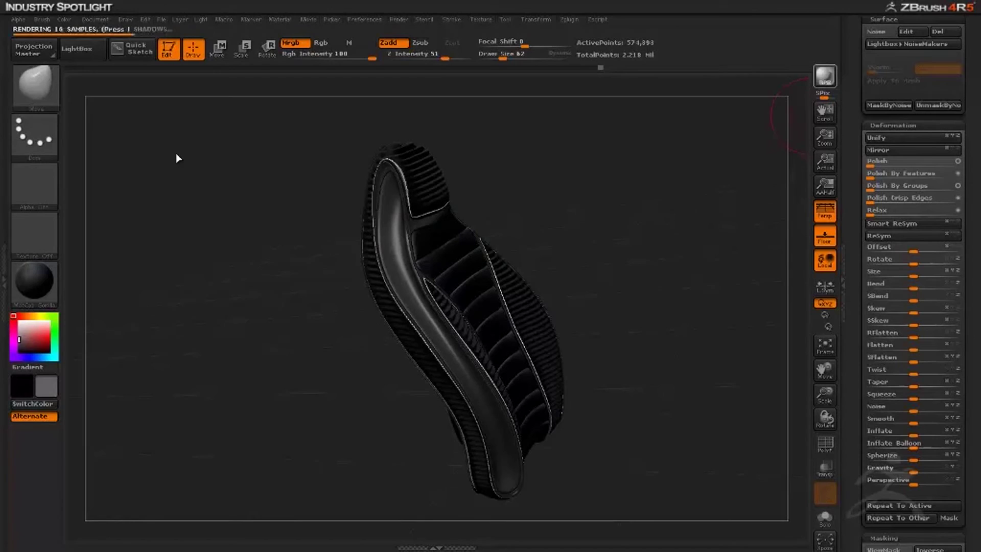